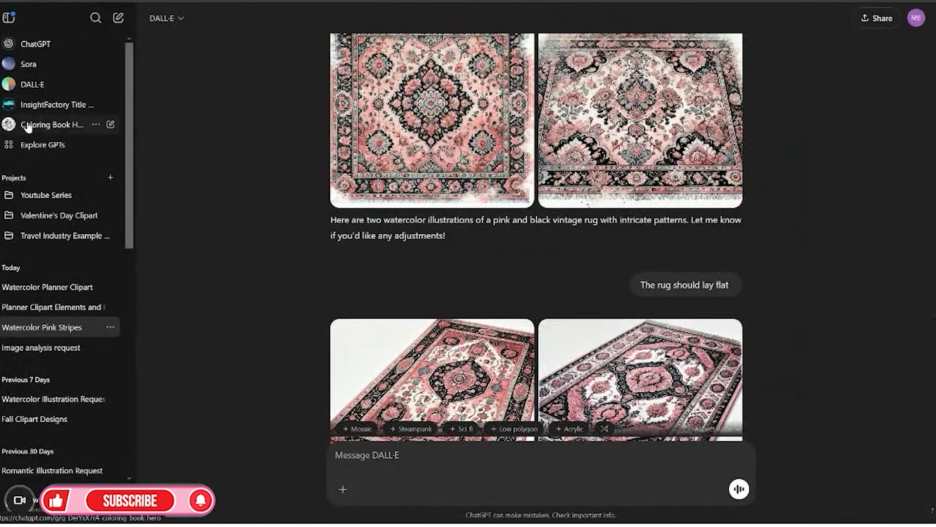
Search the GPT directory for "dall" and open the DALL·E GPT
{"action": "left_click", "coordinate": [41, 146]}
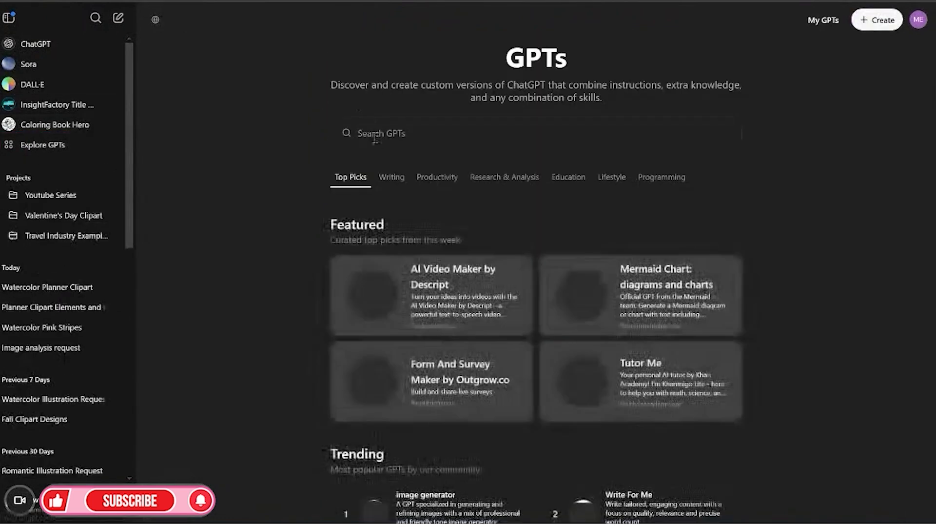
{"action": "left_click", "coordinate": [366, 134]}
{"action": "type", "text": "dall"}
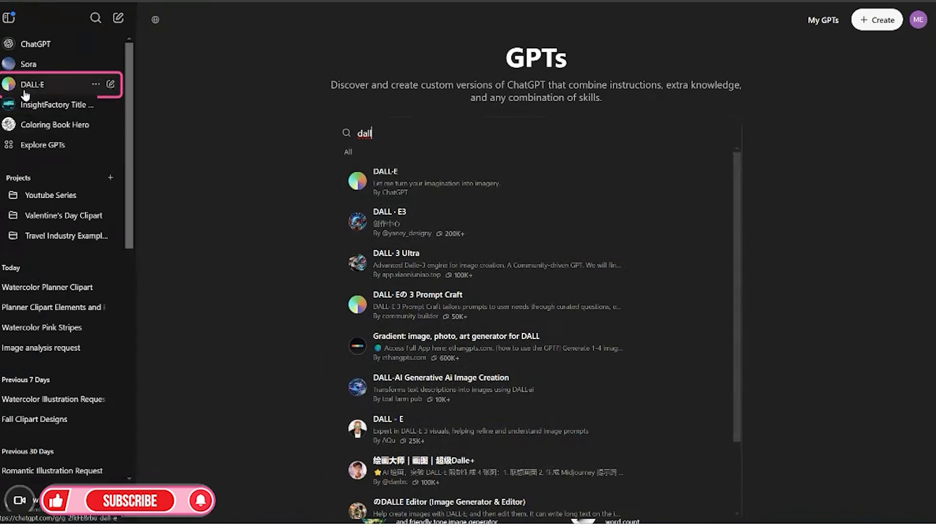
{"action": "left_click", "coordinate": [49, 91]}
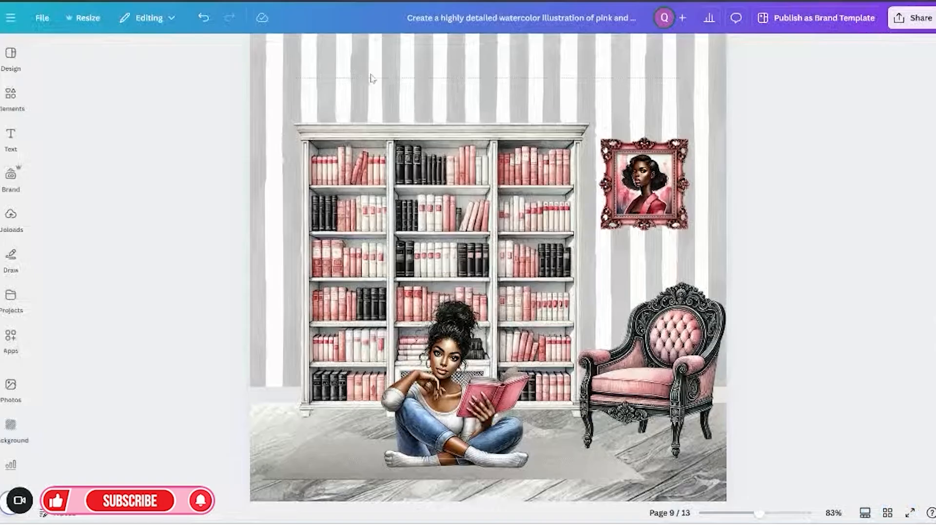
Switch to the Canva design and copy the pink and black chair prompt on page 12
{"action": "scroll", "coordinate": [699, 262], "scroll_direction": "down", "scroll_amount": 10}
{"action": "scroll", "coordinate": [692, 266], "scroll_direction": "down", "scroll_amount": 15}
{"action": "scroll", "coordinate": [688, 264], "scroll_direction": "up", "scroll_amount": 7}
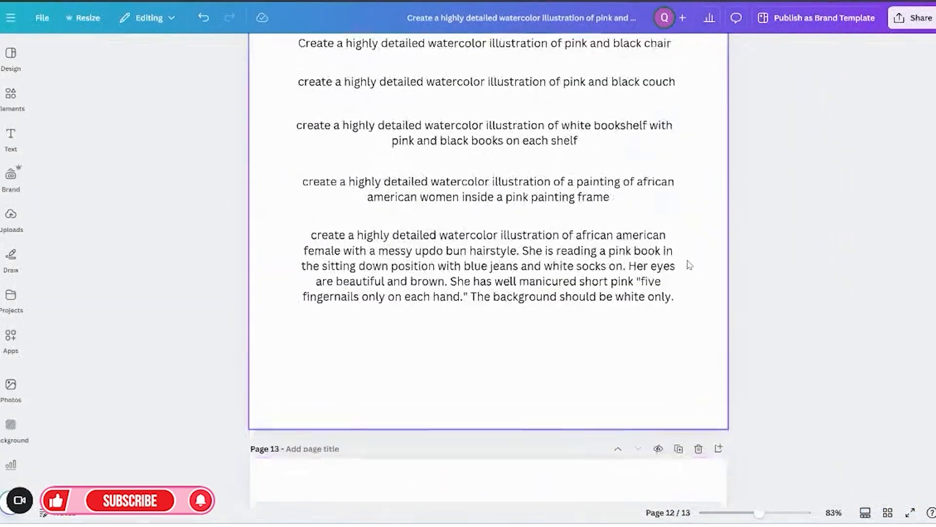
{"action": "left_click", "coordinate": [457, 193]}
{"action": "right_click", "coordinate": [457, 193]}
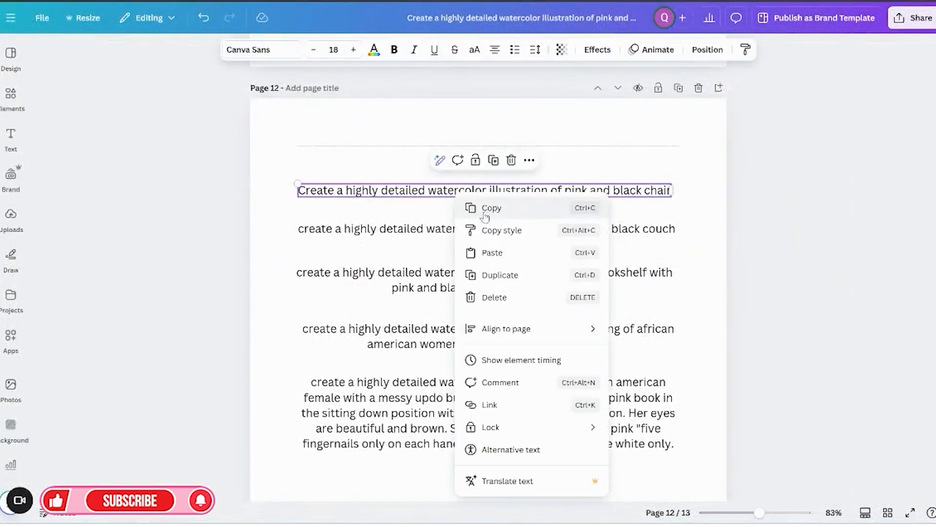
{"action": "left_click", "coordinate": [469, 207]}
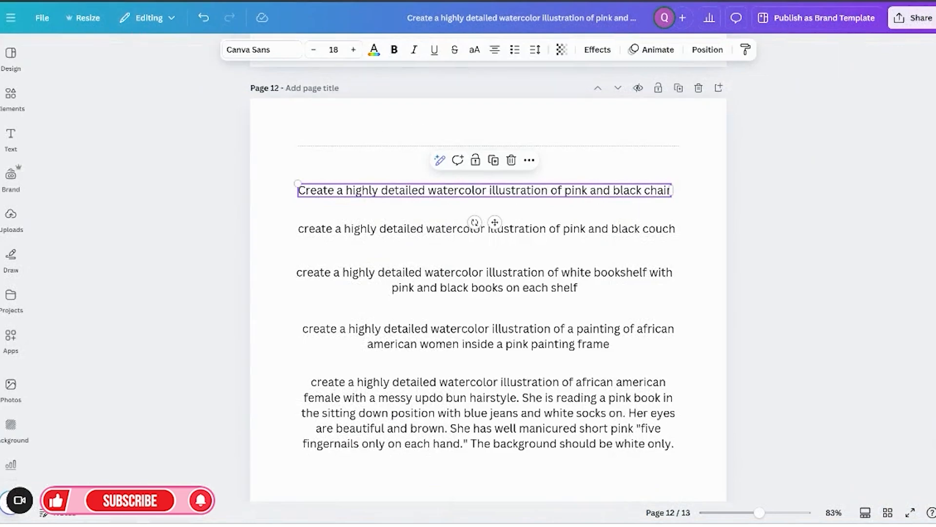
Switch to DALL·E in ChatGPT and submit the copied prompt "Create a highly detailed watercolor illustration of pink and black chair"
{"action": "key", "text": "ctrl+Tab"}
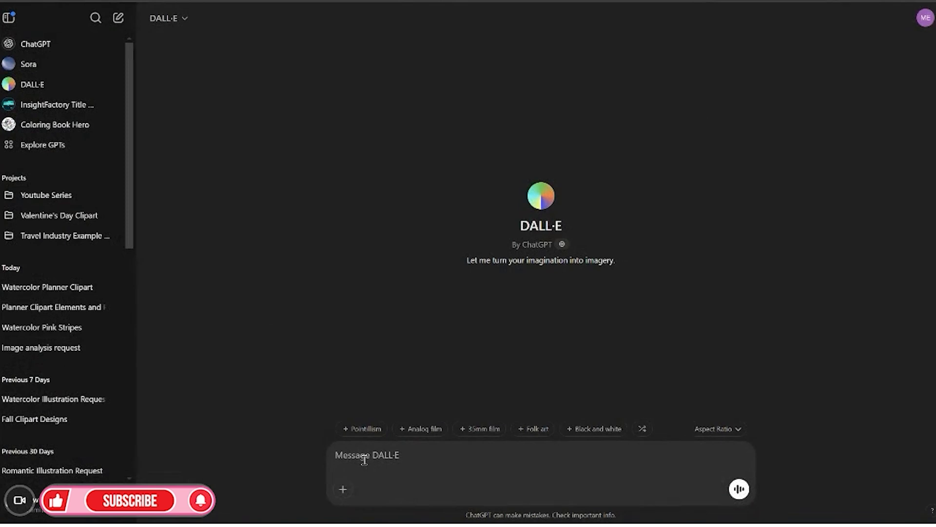
{"action": "key", "text": "ctrl+v"}
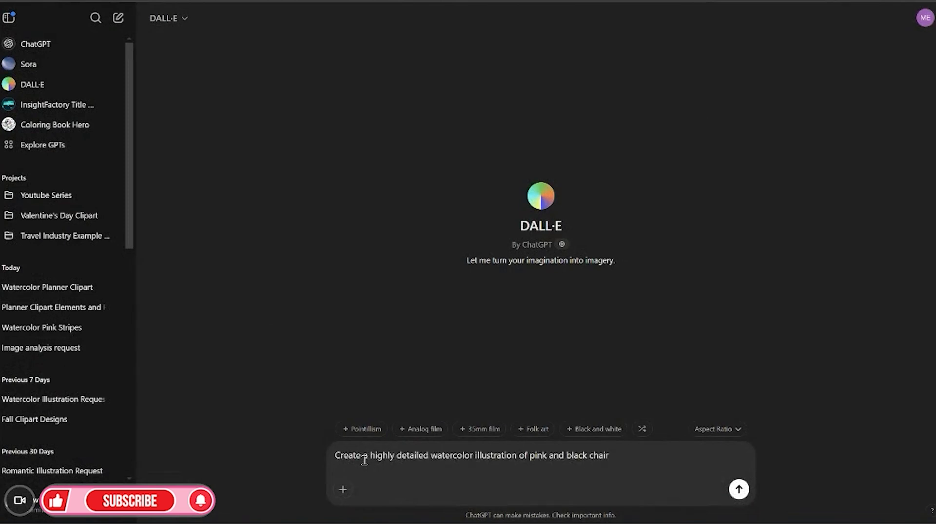
{"action": "key", "text": "Return"}
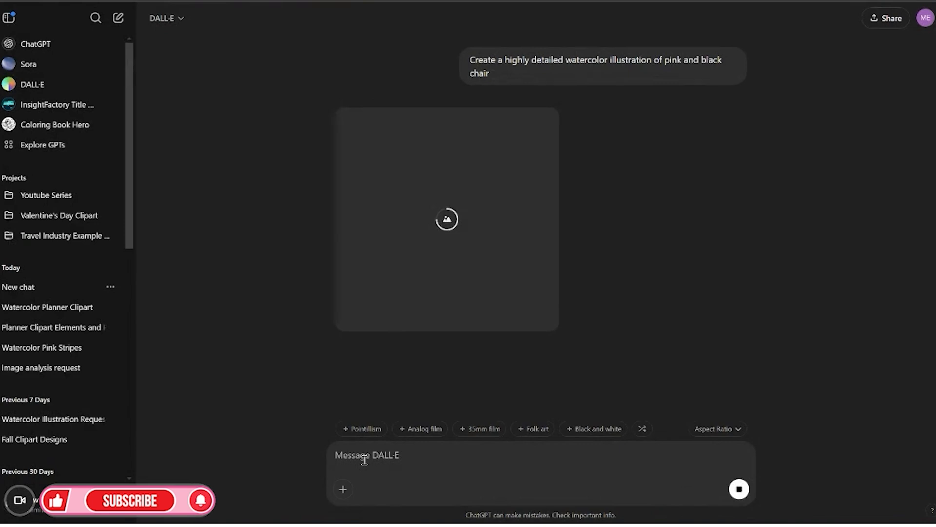
Submit the pink and black chair prompt again with "The background should be white only." added at the end
{"action": "key", "text": "ctrl+v"}
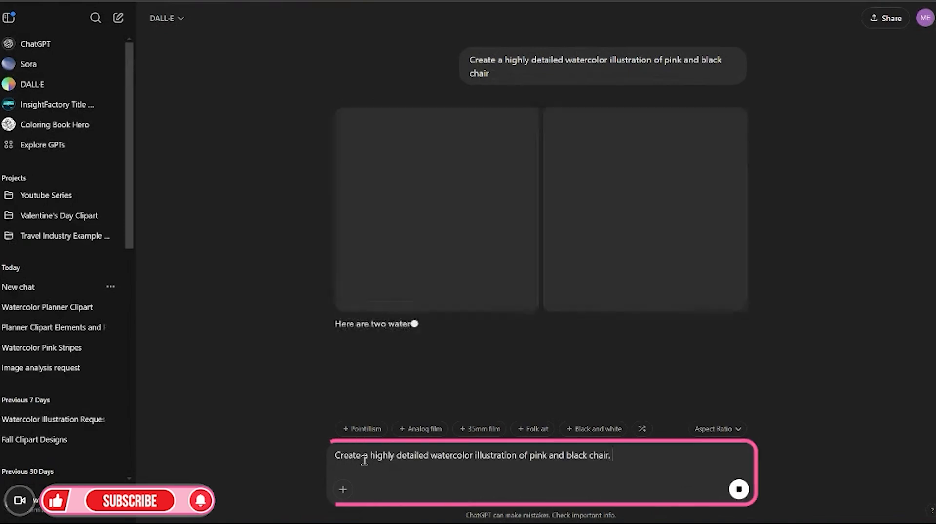
{"action": "type", "text": ". The backg"}
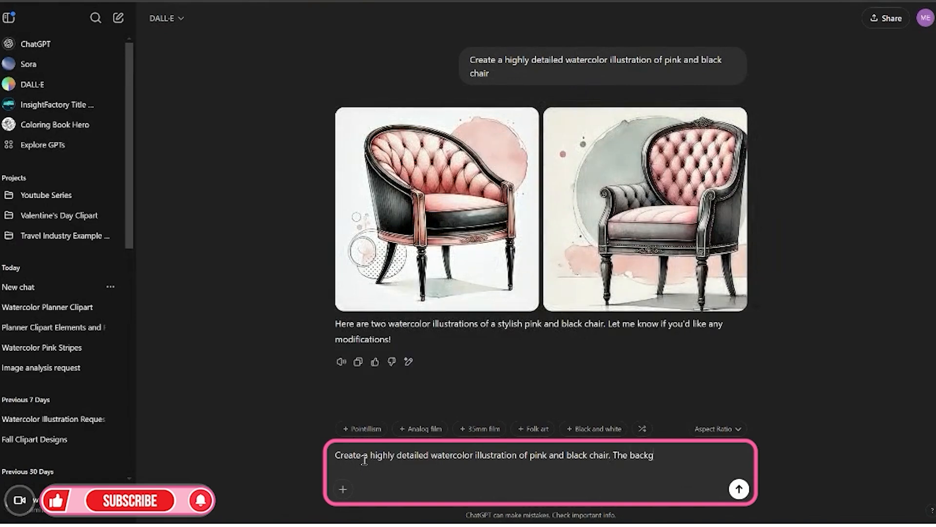
{"action": "type", "text": "round should be wh"}
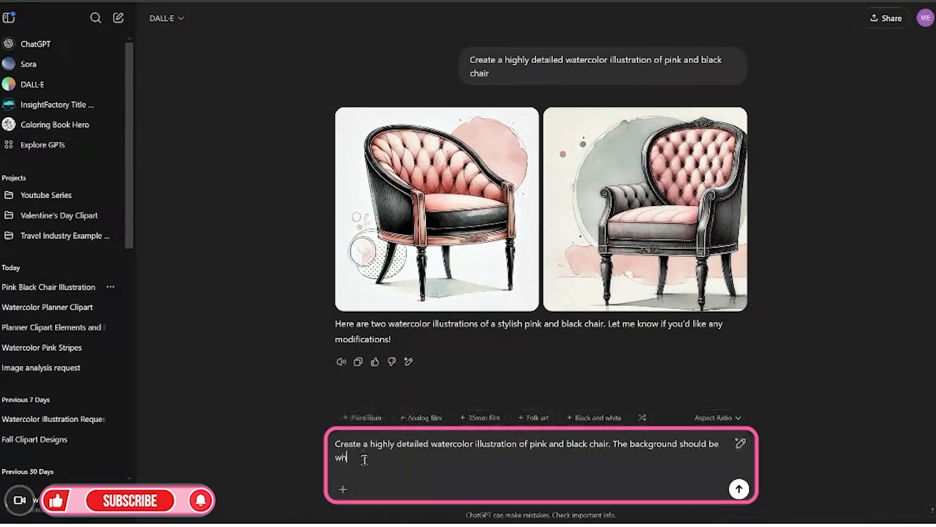
{"action": "type", "text": "ite only."}
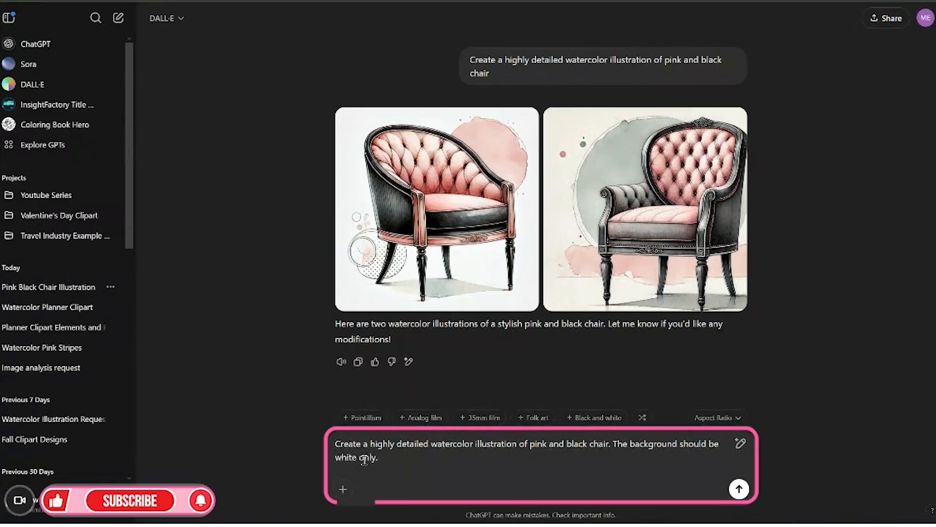
{"action": "key", "text": "Return"}
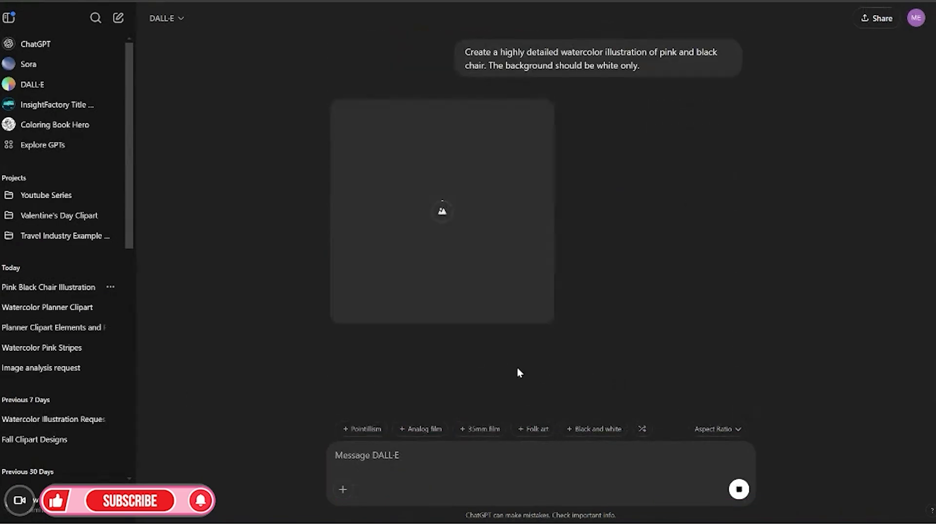
Download the chair illustrations from the first result and the ornate tufted chair from the white-background result
{"action": "scroll", "coordinate": [614, 249], "scroll_direction": "up", "scroll_amount": 7}
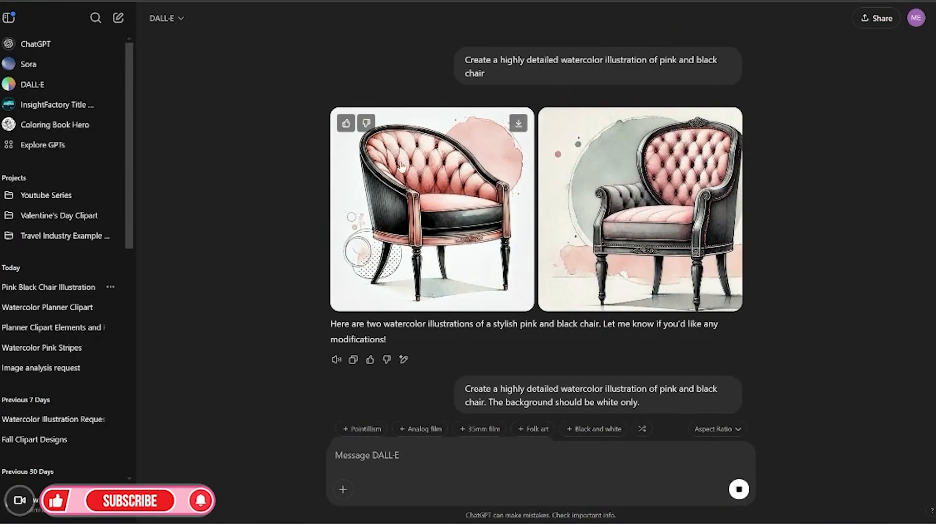
{"action": "left_click", "coordinate": [519, 124]}
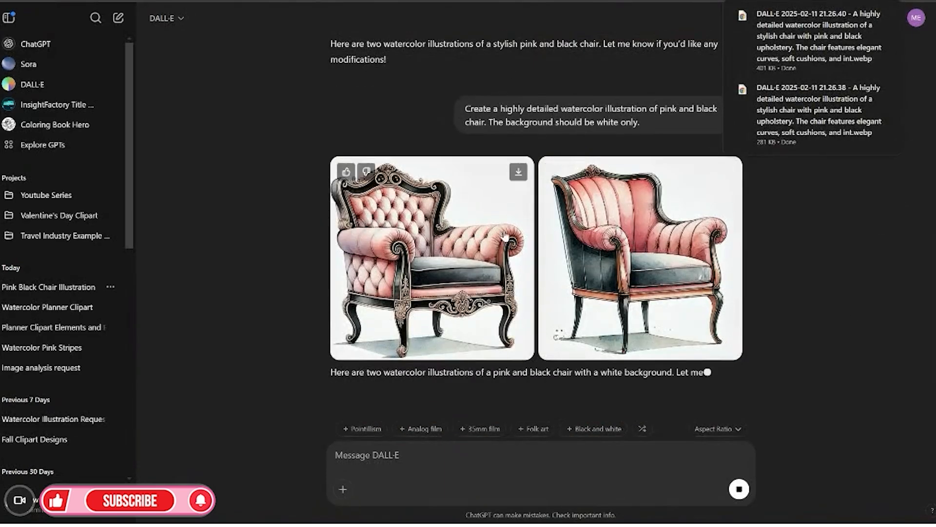
{"action": "left_click", "coordinate": [514, 177]}
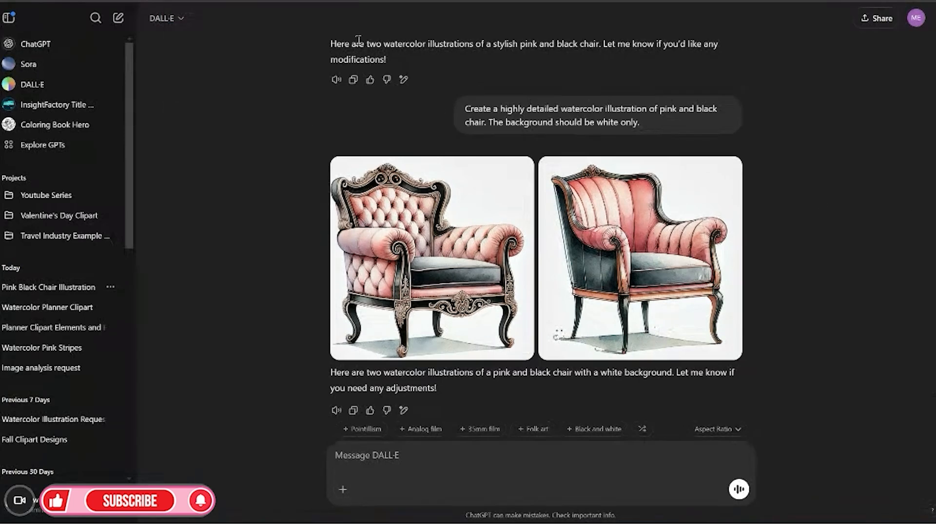
Hide the ChatGPT sidebar, switch to Canva and copy the pink and black couch prompt on page 12
{"action": "left_click", "coordinate": [8, 18]}
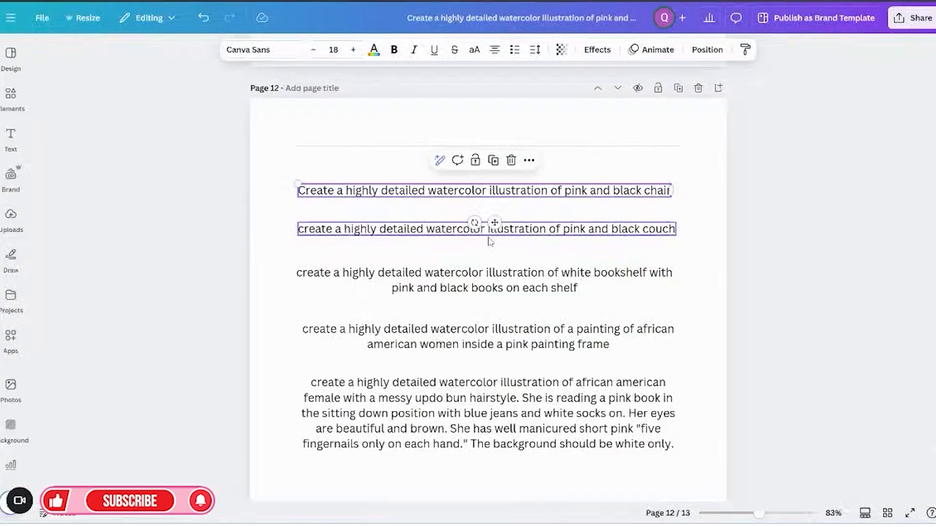
{"action": "left_click", "coordinate": [359, 230]}
{"action": "right_click", "coordinate": [357, 228]}
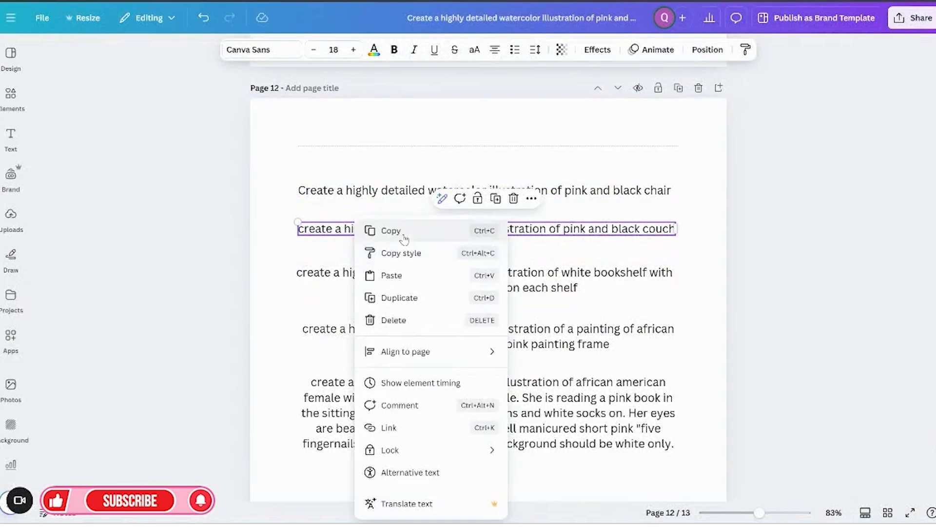
{"action": "left_click", "coordinate": [384, 232]}
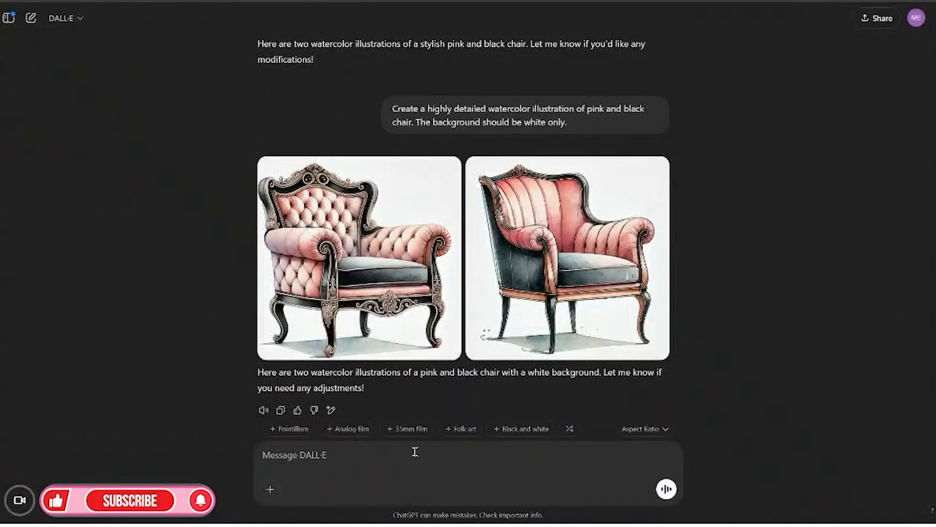
In DALL·E, submit the copied pink and black couch prompt with "The background should be white only." added
{"action": "key", "text": "ctrl+v"}
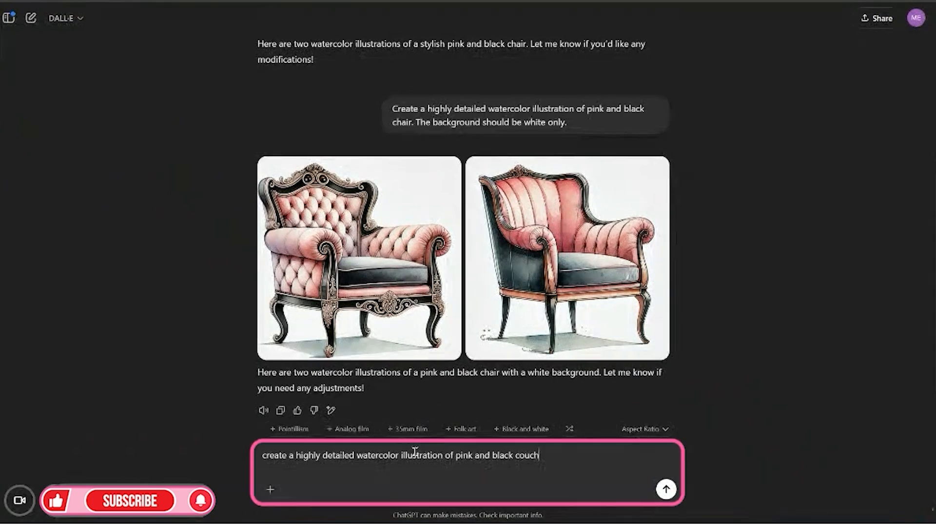
{"action": "type", "text": ".The background should"}
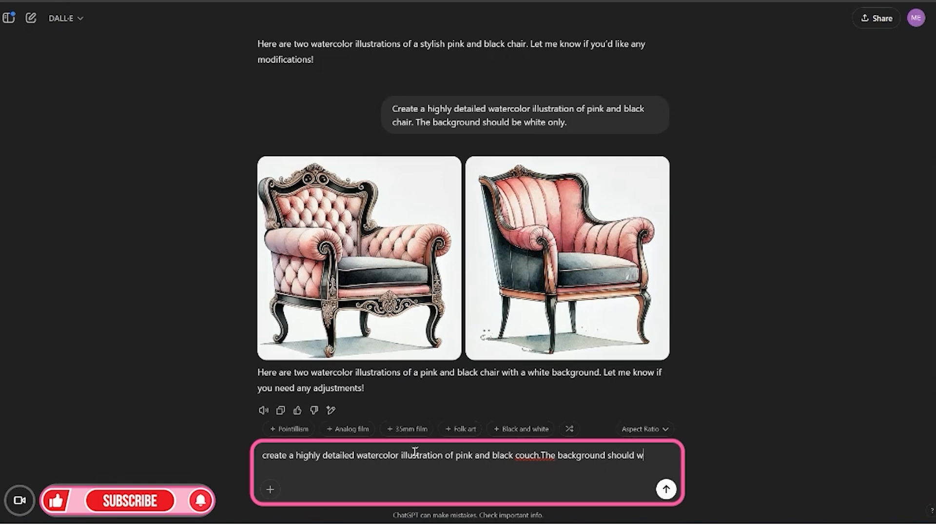
{"action": "type", "text": "white"}
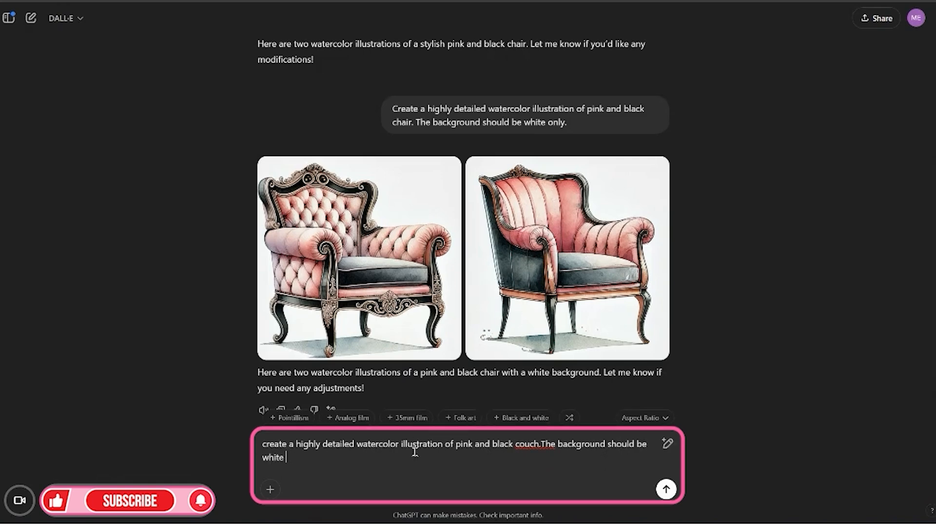
{"action": "type", "text": " only."}
{"action": "key", "text": "Return"}
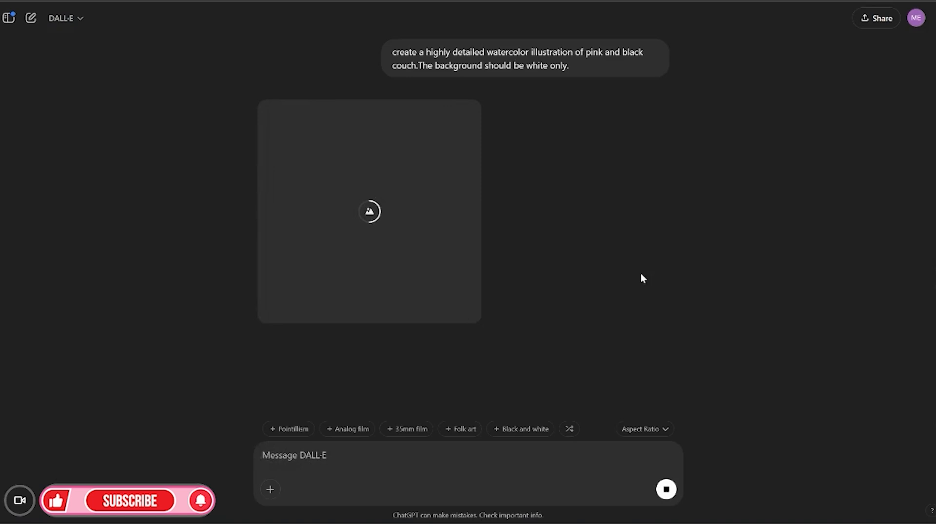
Copy the submitted couch prompt, including its white background instruction, from the DALL·E chat
{"action": "scroll", "coordinate": [653, 309], "scroll_direction": "up", "scroll_amount": 3}
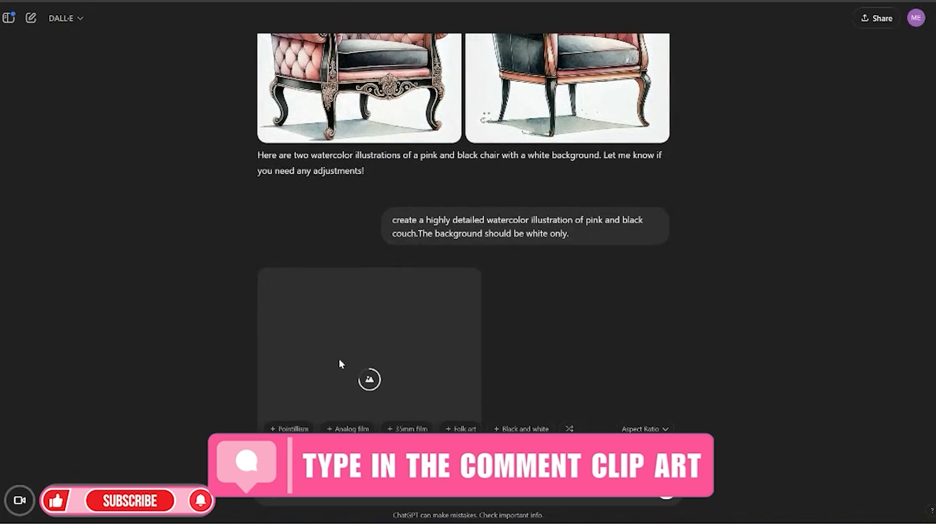
{"action": "scroll", "coordinate": [560, 321], "scroll_direction": "up", "scroll_amount": 3}
{"action": "scroll", "coordinate": [544, 336], "scroll_direction": "down", "scroll_amount": 6}
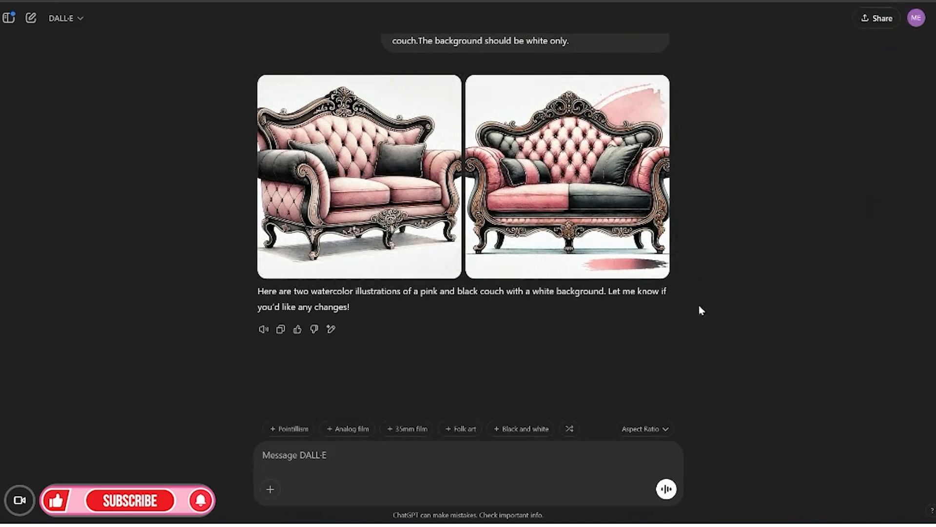
{"action": "scroll", "coordinate": [706, 305], "scroll_direction": "up", "scroll_amount": 3}
{"action": "left_click_drag", "start_coordinate": [391, 141], "coordinate": [488, 160]}
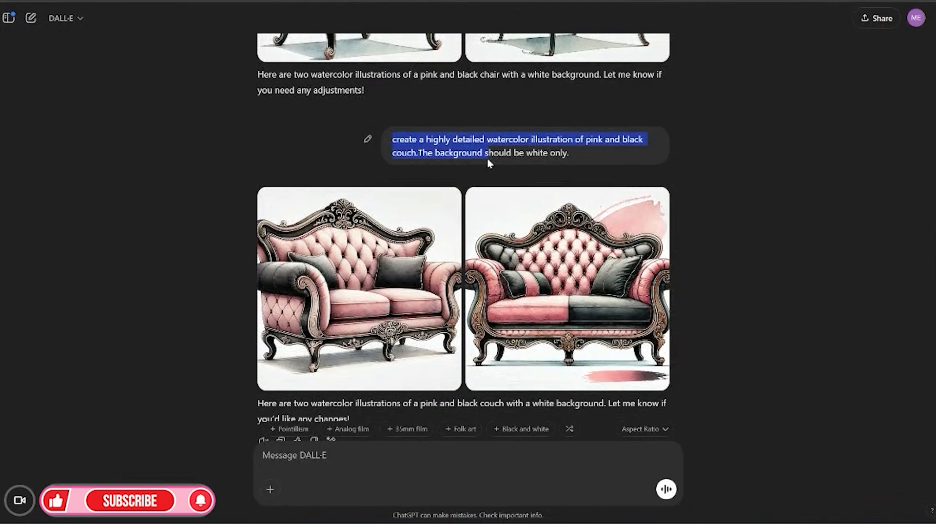
{"action": "right_click", "coordinate": [549, 158]}
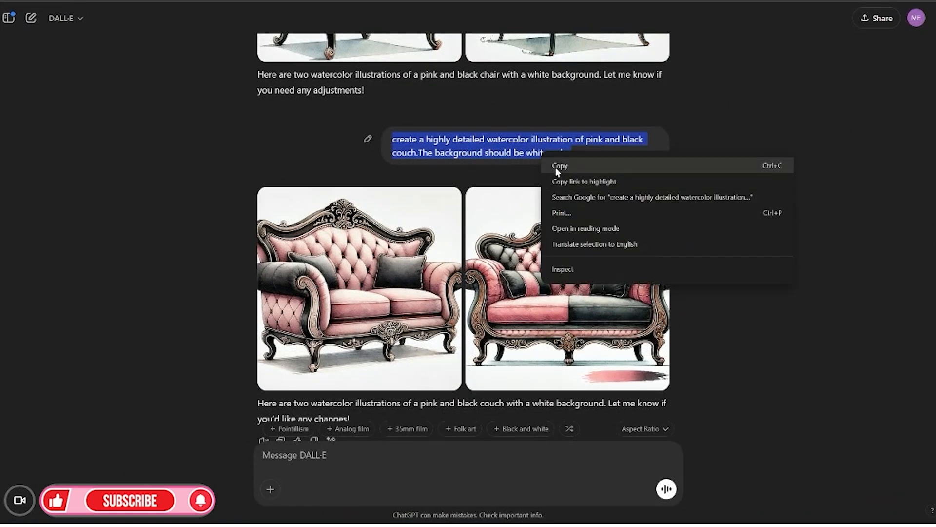
{"action": "left_click", "coordinate": [555, 165]}
{"action": "left_click", "coordinate": [521, 157]}
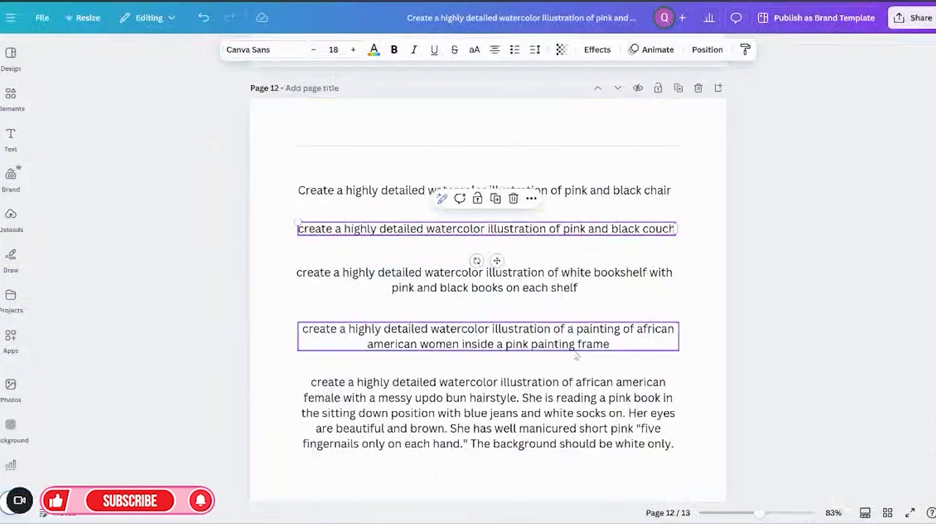
Switch to Canva and copy the prompt for a white bookshelf with pink and black books on each shelf
{"action": "left_click", "coordinate": [425, 280]}
{"action": "right_click", "coordinate": [424, 281]}
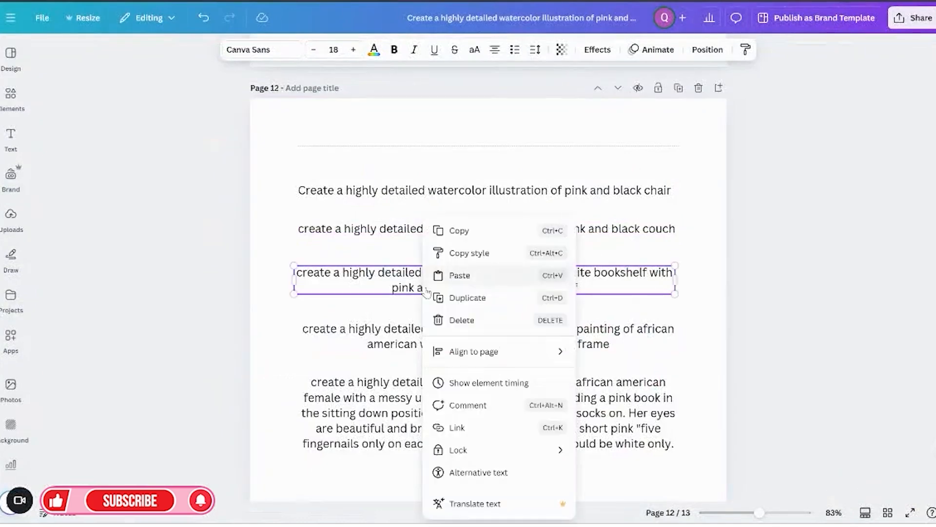
{"action": "left_click", "coordinate": [457, 230]}
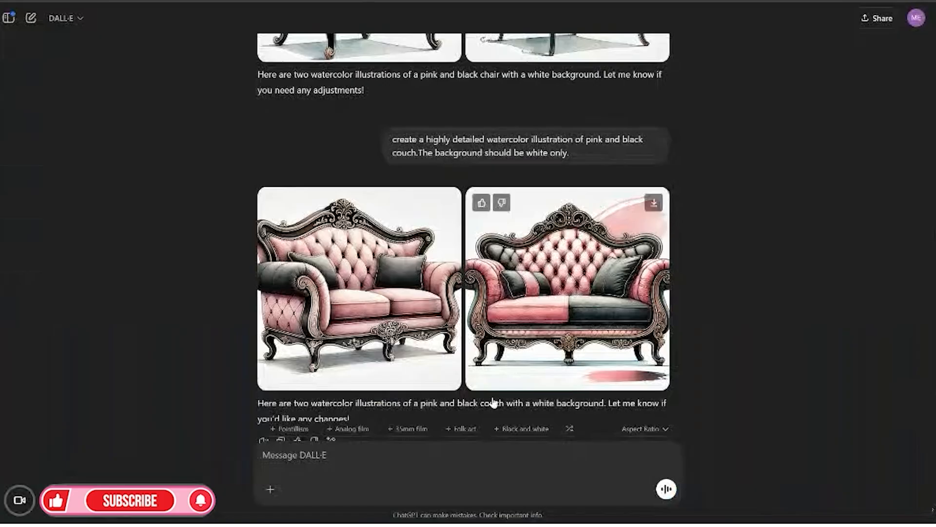
{"action": "right_click", "coordinate": [447, 466]}
{"action": "left_click", "coordinate": [482, 296]}
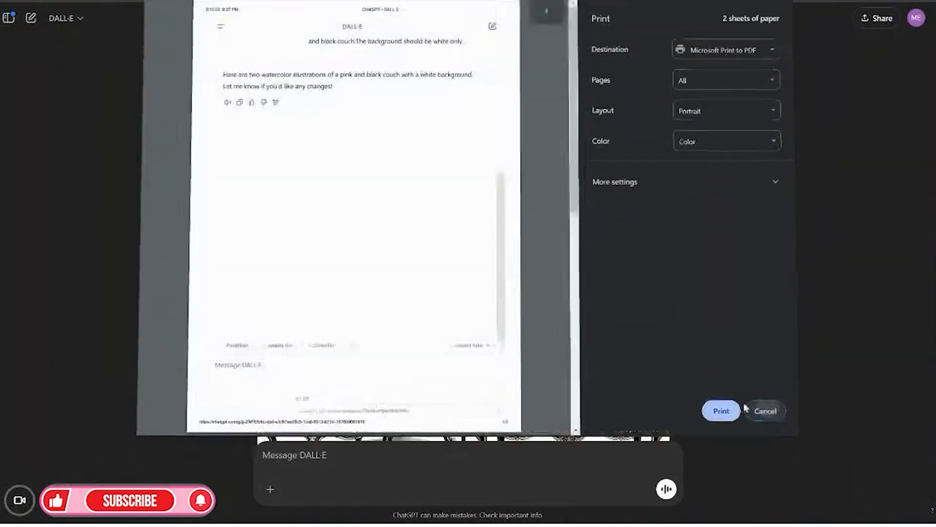
{"action": "left_click", "coordinate": [759, 403]}
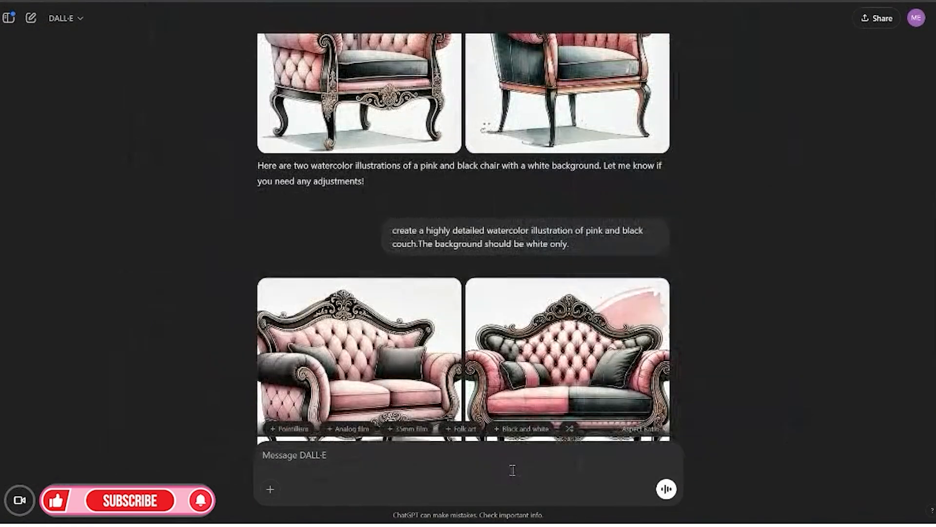
{"action": "right_click", "coordinate": [511, 461]}
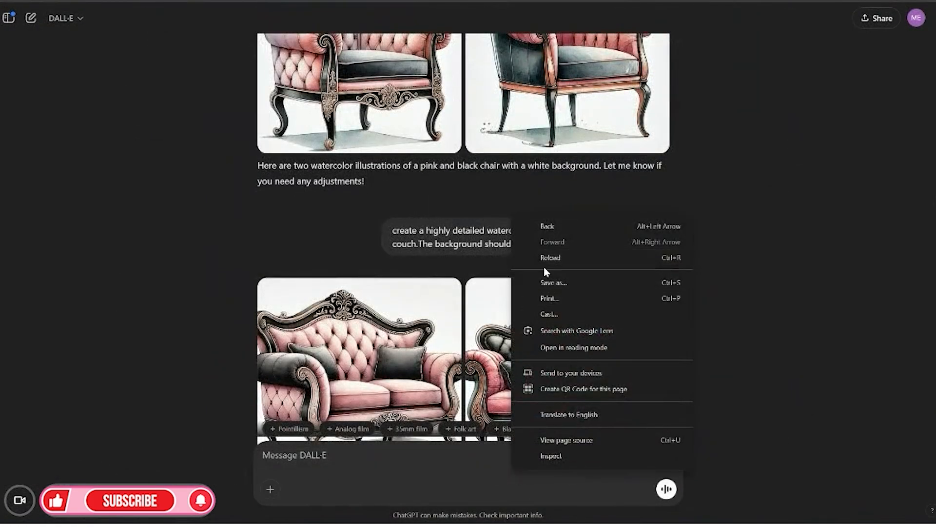
{"action": "left_click", "coordinate": [606, 443]}
{"action": "right_click", "coordinate": [459, 464]}
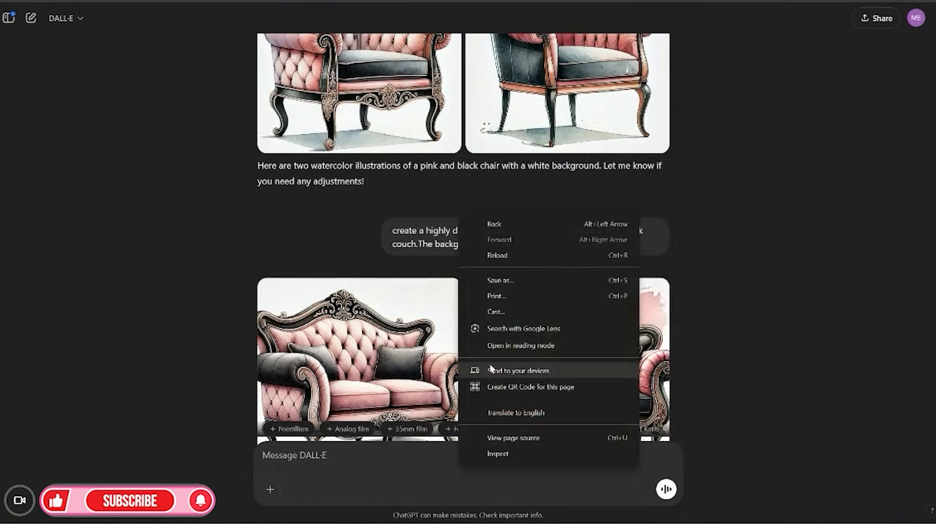
{"action": "left_click", "coordinate": [668, 331]}
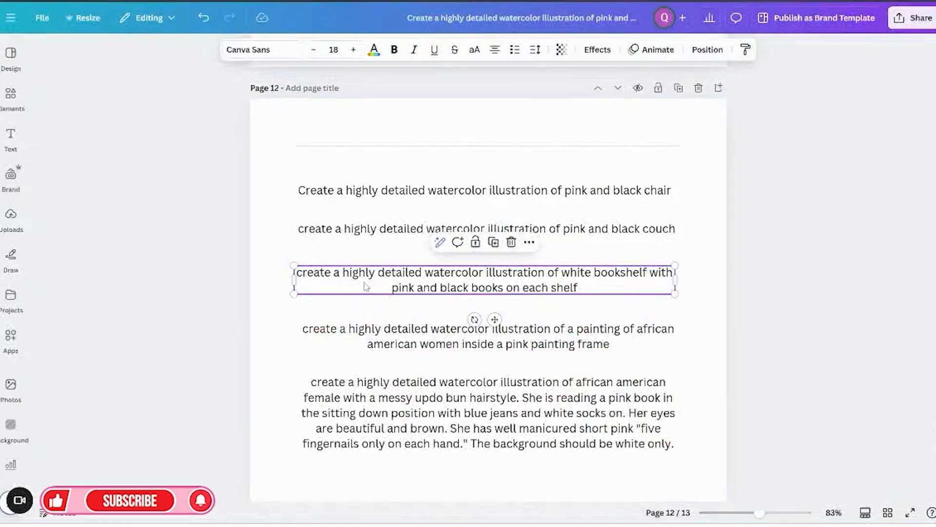
Copy the white bookshelf prompt again in Canva, then switch to DALL·E and paste it into the message
{"action": "right_click", "coordinate": [366, 286]}
{"action": "left_click", "coordinate": [404, 235]}
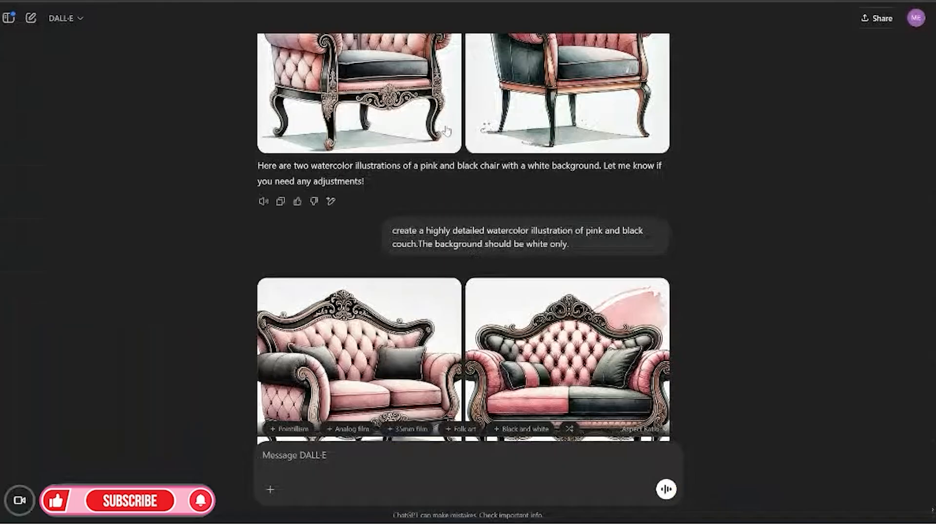
{"action": "right_click", "coordinate": [335, 457]}
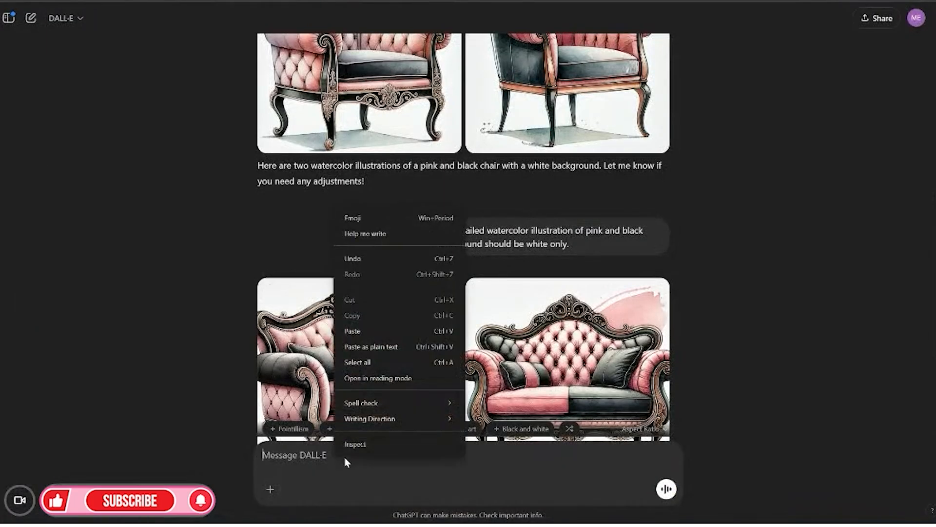
{"action": "left_click", "coordinate": [344, 332]}
Append "The background should be white only.", copied from the earlier couch prompt, to the bookshelf prompt and submit it
{"action": "scroll", "coordinate": [753, 381], "scroll_direction": "down", "scroll_amount": 3}
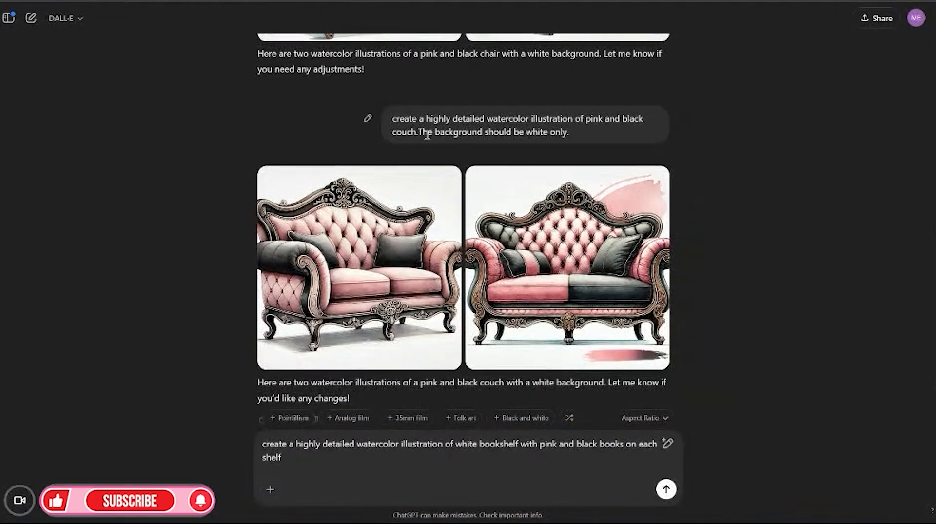
{"action": "left_click_drag", "start_coordinate": [418, 131], "coordinate": [569, 132]}
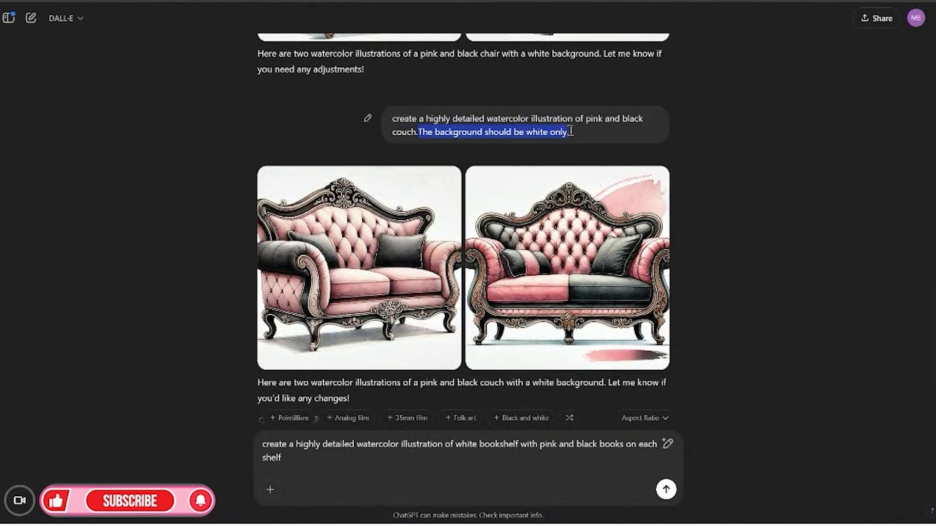
{"action": "right_click", "coordinate": [565, 142]}
{"action": "left_click", "coordinate": [575, 152]}
{"action": "left_click", "coordinate": [291, 461]}
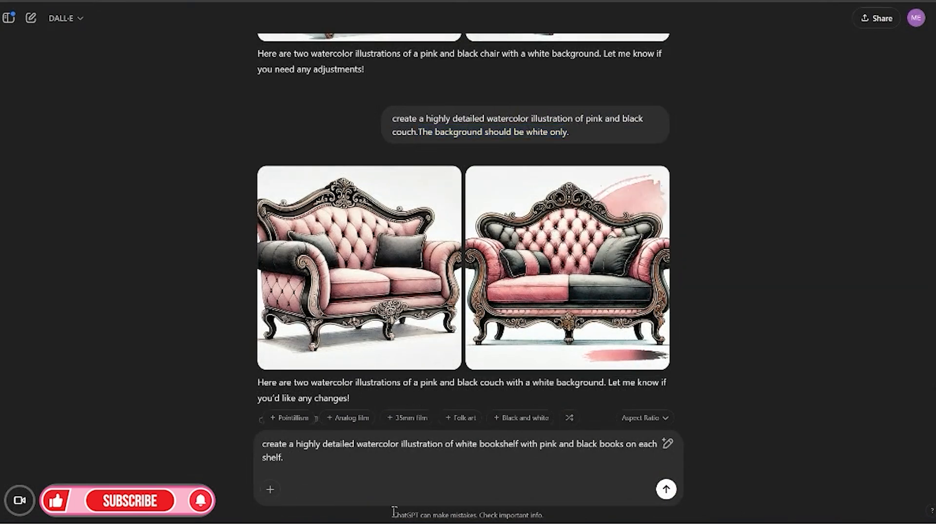
{"action": "key", "text": "ctrl+v"}
{"action": "key", "text": "Return"}
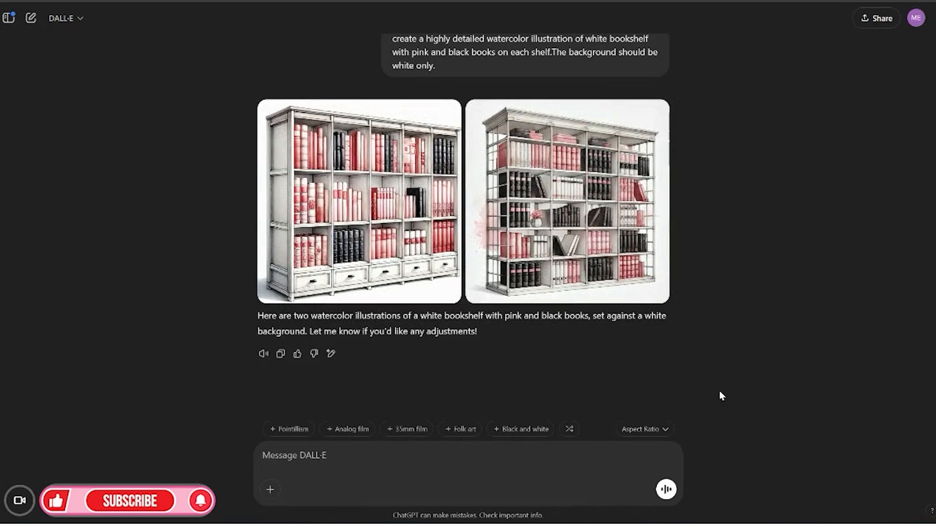
Download both generated white bookshelf illustrations
{"action": "left_click", "coordinate": [652, 117]}
{"action": "left_click", "coordinate": [445, 116]}
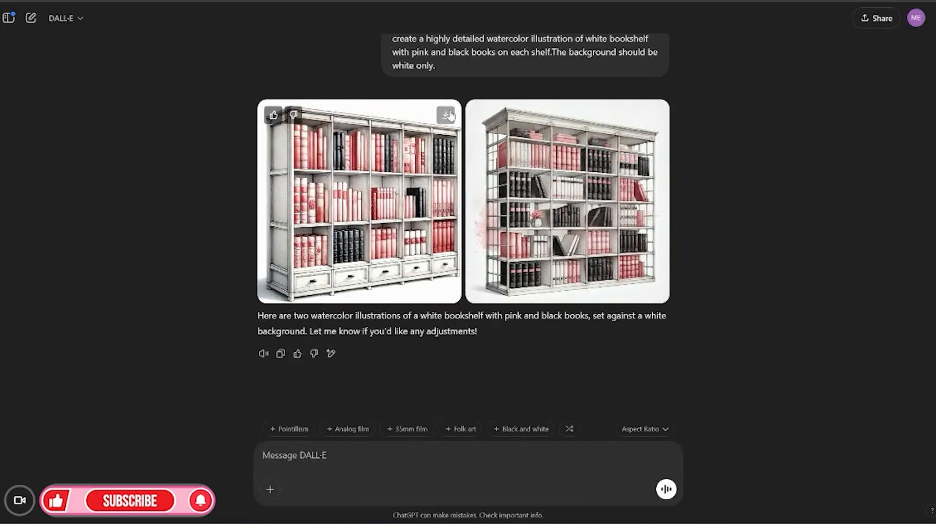
Submit the follow-up "please make sure it is front facing" for the bookshelf, replacing any pasted background text in the message
{"action": "left_click", "coordinate": [375, 456]}
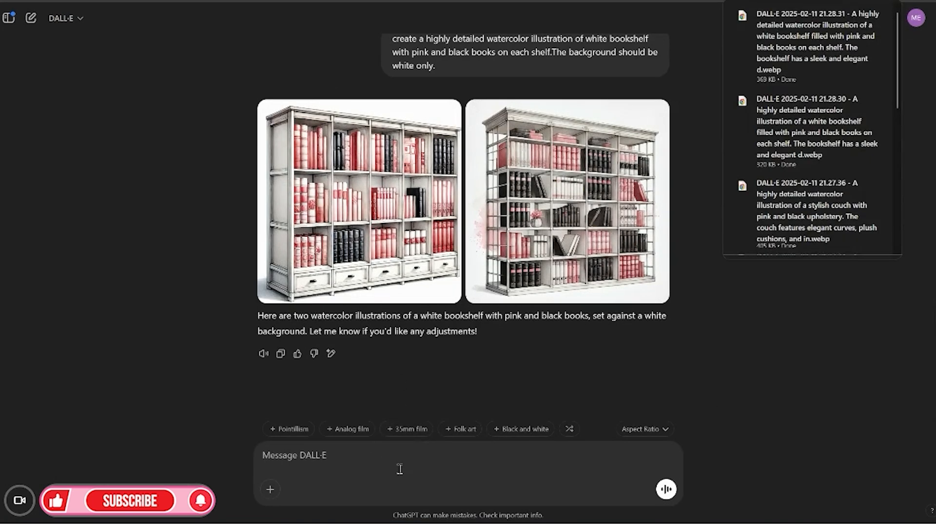
{"action": "key", "text": "ctrl+v"}
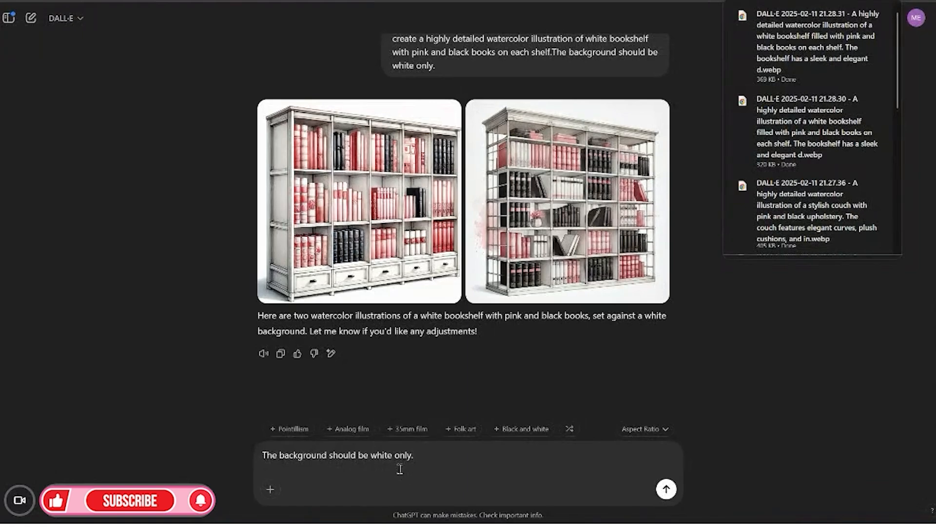
{"action": "scroll", "coordinate": [266, 419], "scroll_direction": "up", "scroll_amount": 3}
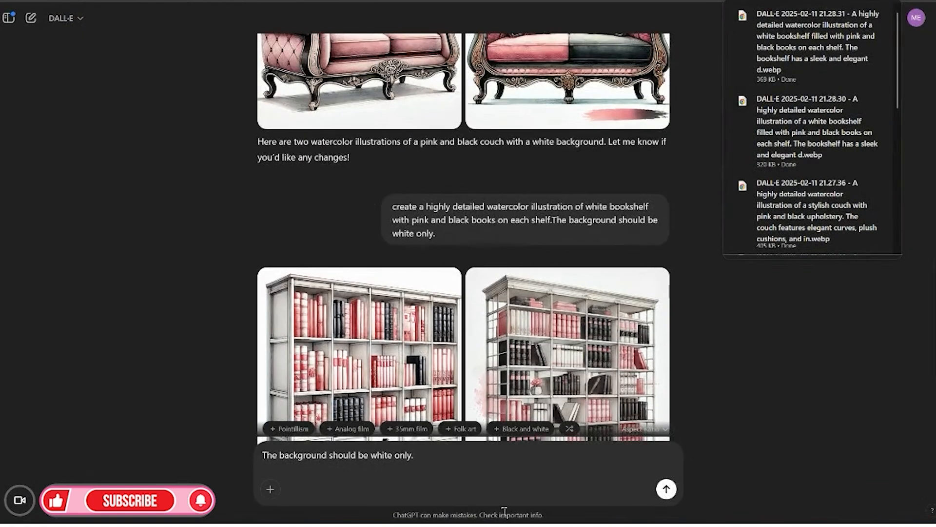
{"action": "left_click_drag", "start_coordinate": [438, 457], "coordinate": [244, 467]}
{"action": "type", "text": "please make"}
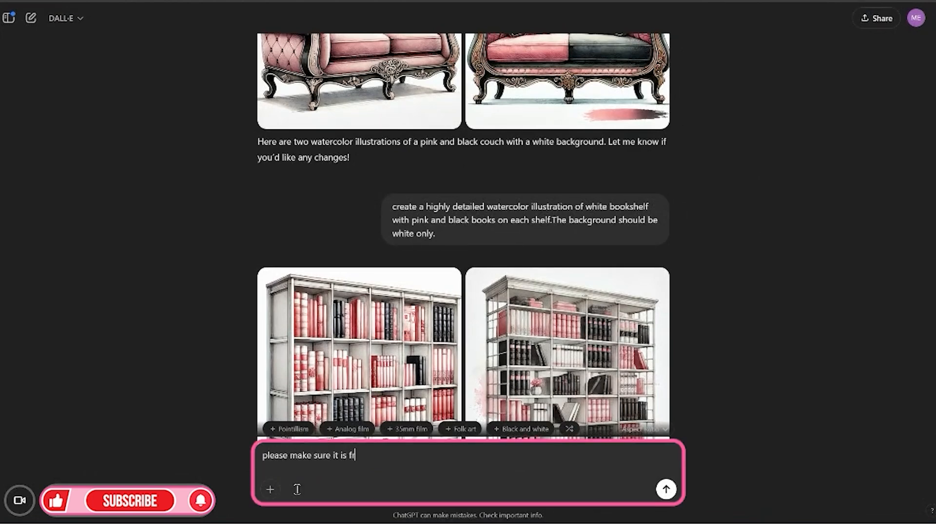
{"action": "type", "text": "sure it is front facing"}
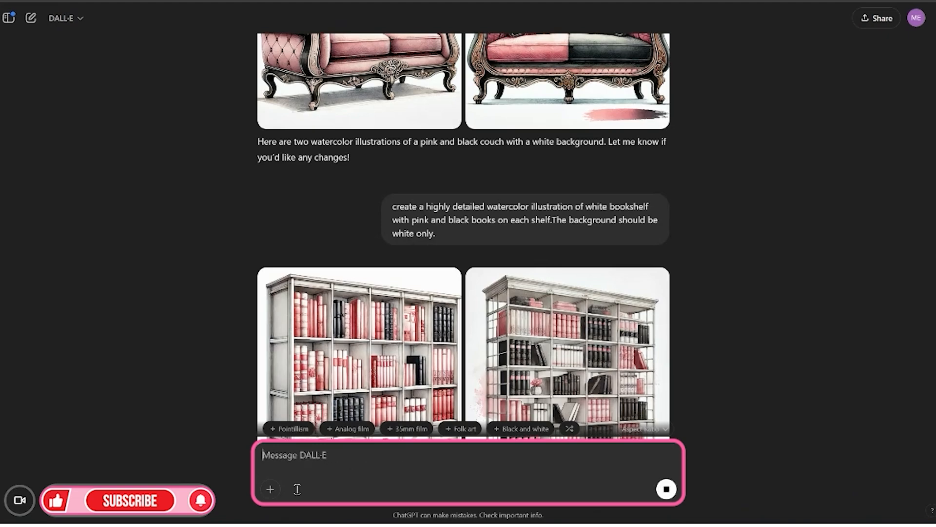
{"action": "key", "text": "Return"}
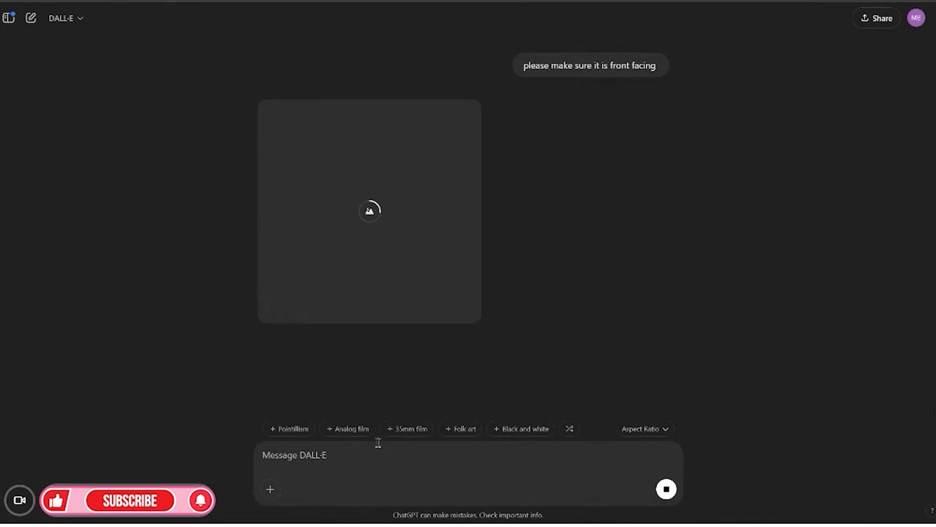
Download the front-facing bookshelf illustration that has the arched middle section and three drawers
{"action": "scroll", "coordinate": [560, 259], "scroll_direction": "up", "scroll_amount": 5}
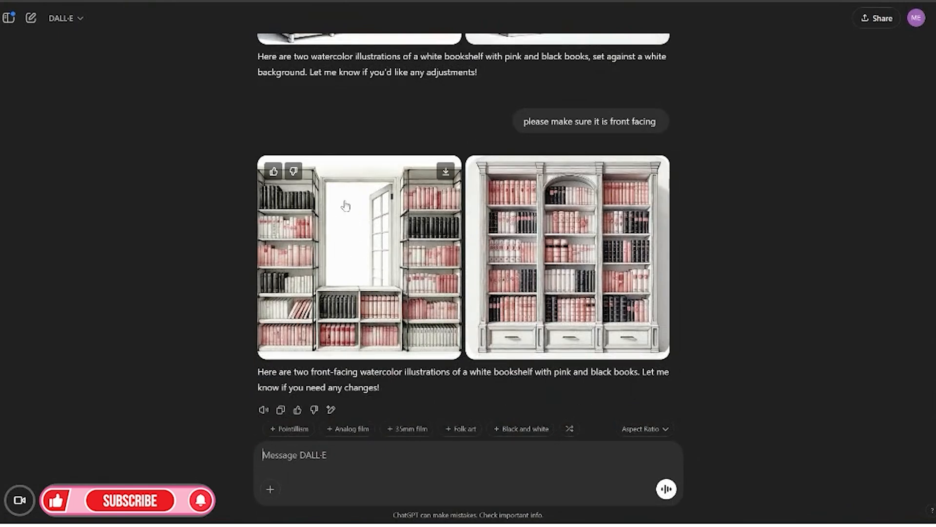
{"action": "left_click", "coordinate": [651, 173]}
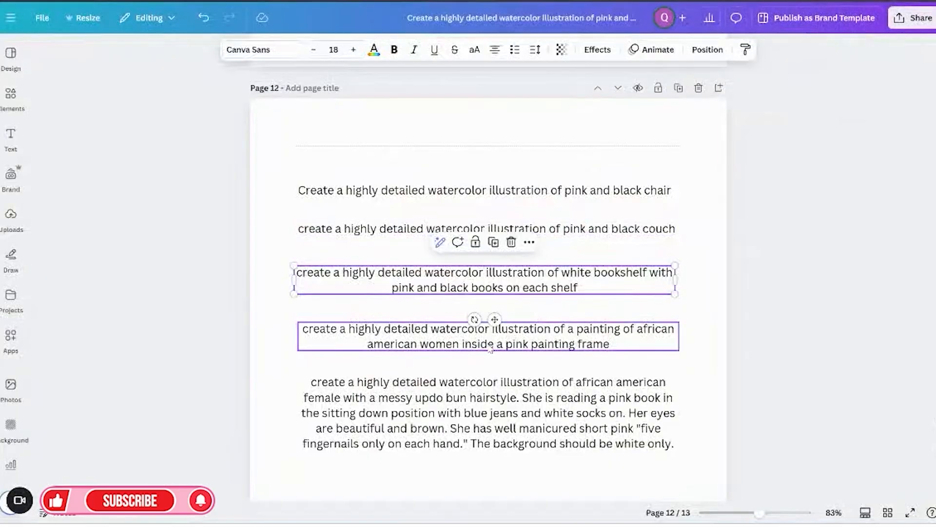
In Canva, copy the page 12 prompt for a painting of African American women inside a pink painting frame
{"action": "left_click", "coordinate": [489, 348]}
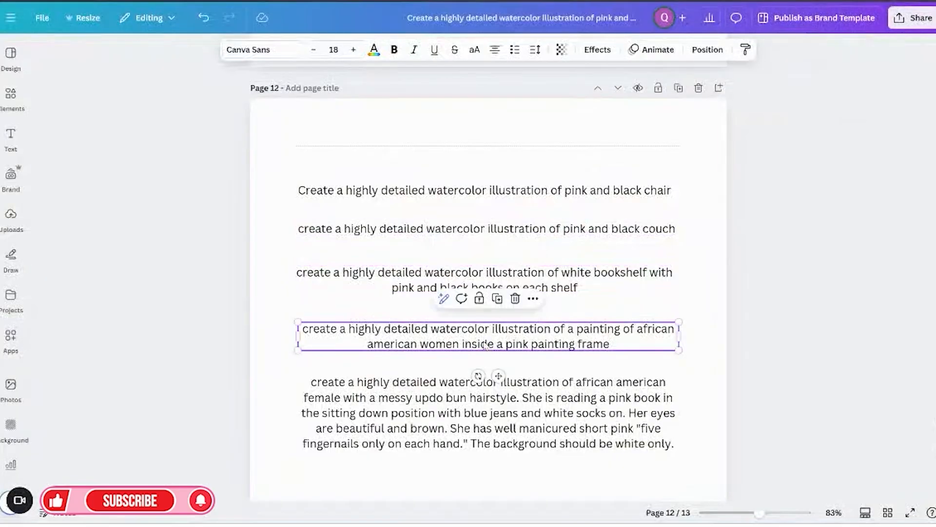
{"action": "right_click", "coordinate": [474, 340]}
{"action": "left_click", "coordinate": [525, 230]}
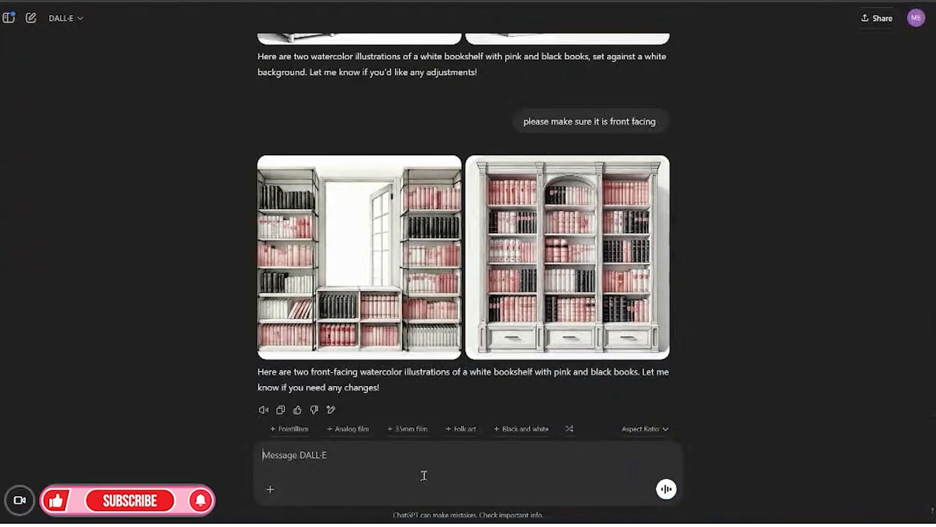
In DALL·E, submit the copied pink-framed painting prompt with "The background should be white only" added
{"action": "key", "text": "ctrl+v"}
{"action": "type", "text": "T"}
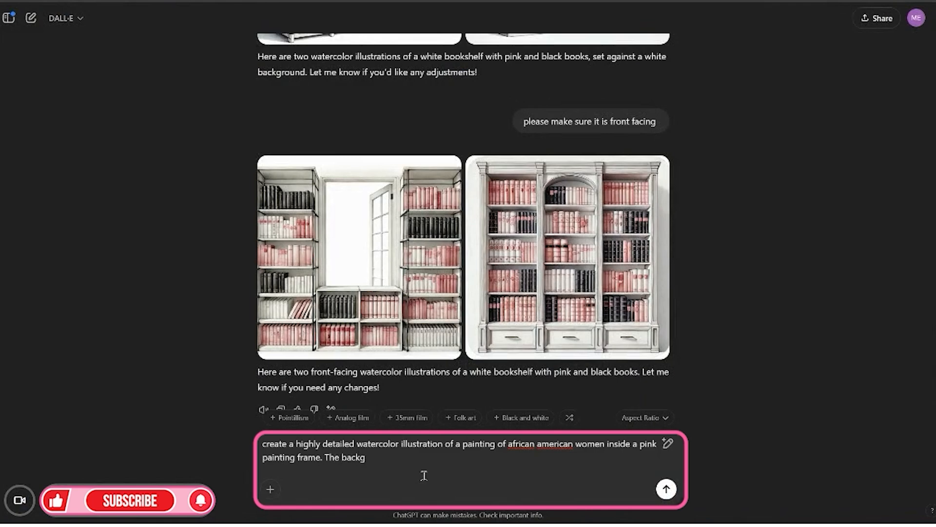
{"action": "key", "text": "BackSpace"}
{"action": "type", "text": "d should be white only"}
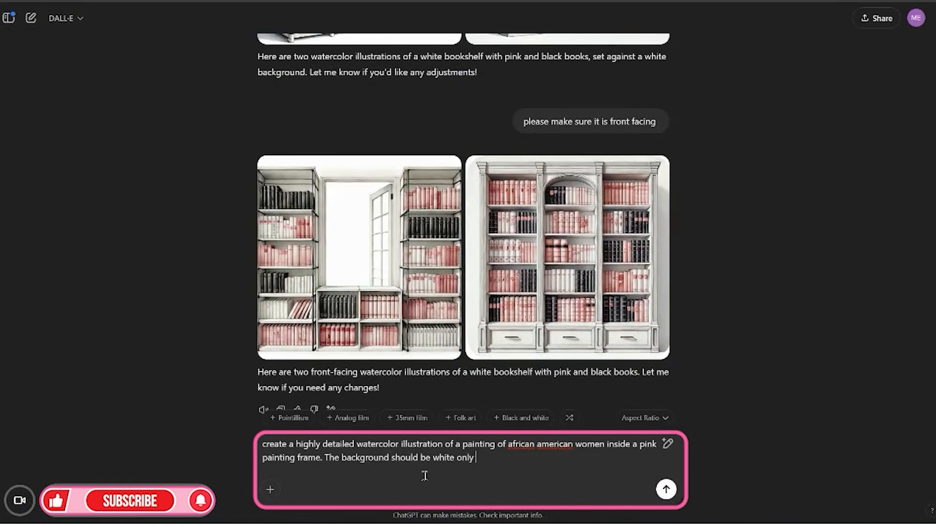
{"action": "key", "text": "Return"}
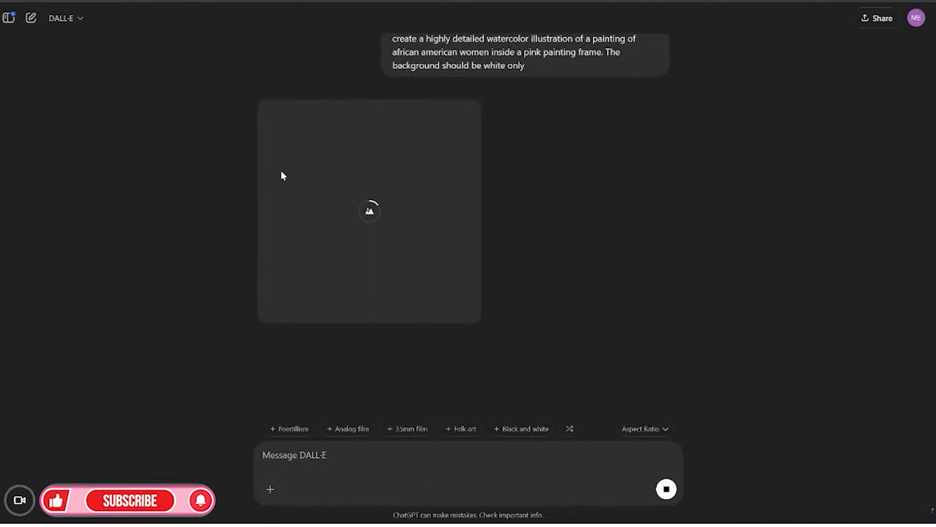
Switch to Canva and copy the prompt for an African American female with a messy updo bun reading a pink book
{"action": "left_click", "coordinate": [302, 1]}
{"action": "scroll", "coordinate": [547, 396], "scroll_direction": "down", "scroll_amount": 1}
{"action": "left_click", "coordinate": [499, 376]}
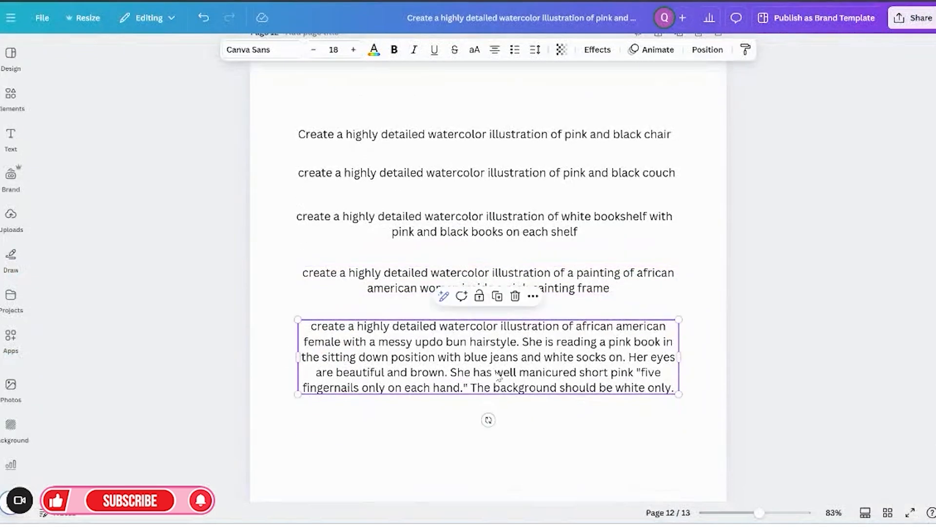
{"action": "right_click", "coordinate": [498, 374]}
{"action": "left_click", "coordinate": [528, 233]}
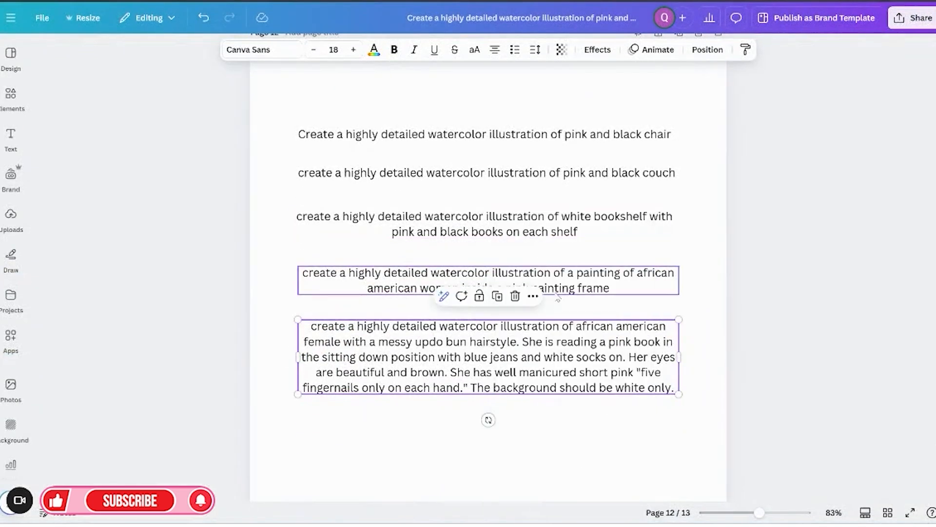
Switch to DALL·E and copy the opening words "create a highly detailed watercolor illustration of" from the submitted painting prompt
{"action": "left_click", "coordinate": [419, 1]}
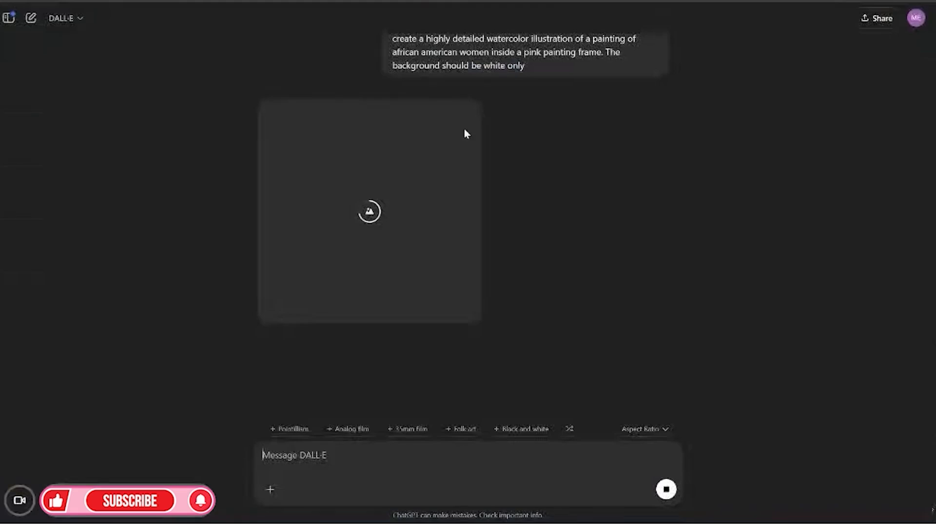
{"action": "scroll", "coordinate": [481, 142], "scroll_direction": "up", "scroll_amount": 2}
{"action": "left_click_drag", "start_coordinate": [389, 151], "coordinate": [401, 151]}
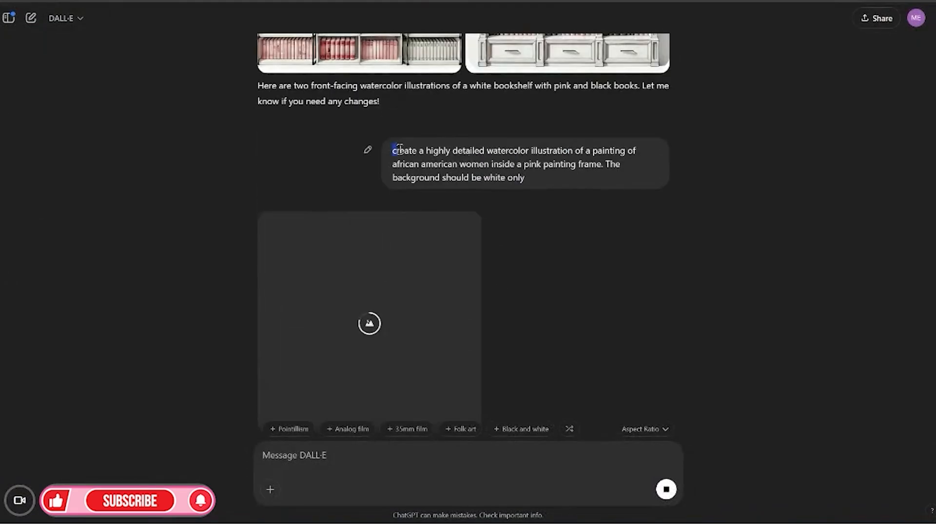
{"action": "scroll", "coordinate": [596, 250], "scroll_direction": "up", "scroll_amount": 1}
{"action": "left_click_drag", "start_coordinate": [390, 205], "coordinate": [588, 200]}
{"action": "right_click", "coordinate": [568, 206]}
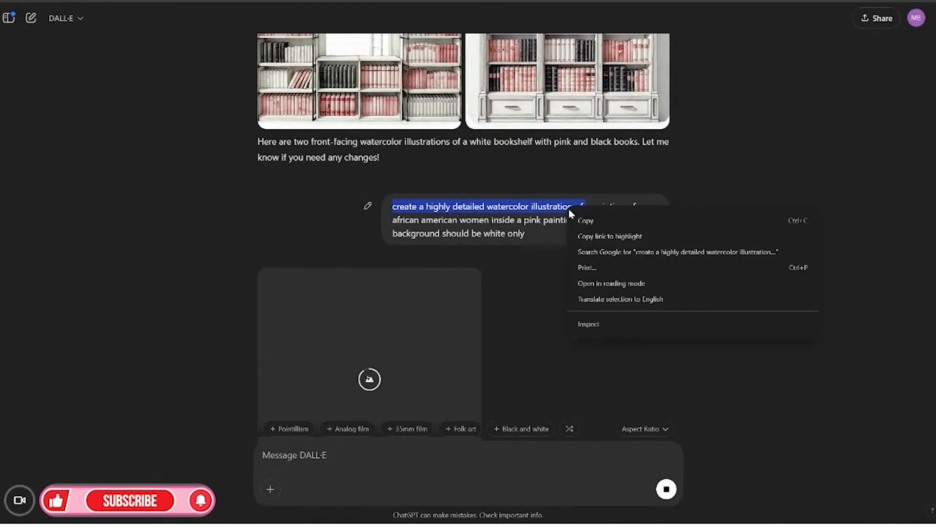
{"action": "left_click", "coordinate": [585, 218]}
Submit the prompt "create a highly detailed watercolor illustration of a black coffee end table", reusing the copied opening words
{"action": "left_click", "coordinate": [526, 474]}
{"action": "key", "text": "ctrl+v"}
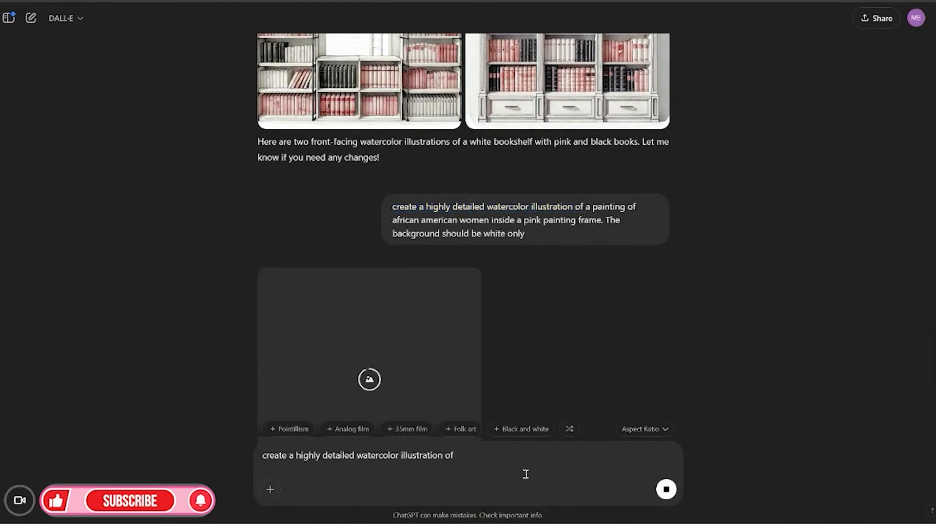
{"action": "type", "text": "a black coffe"}
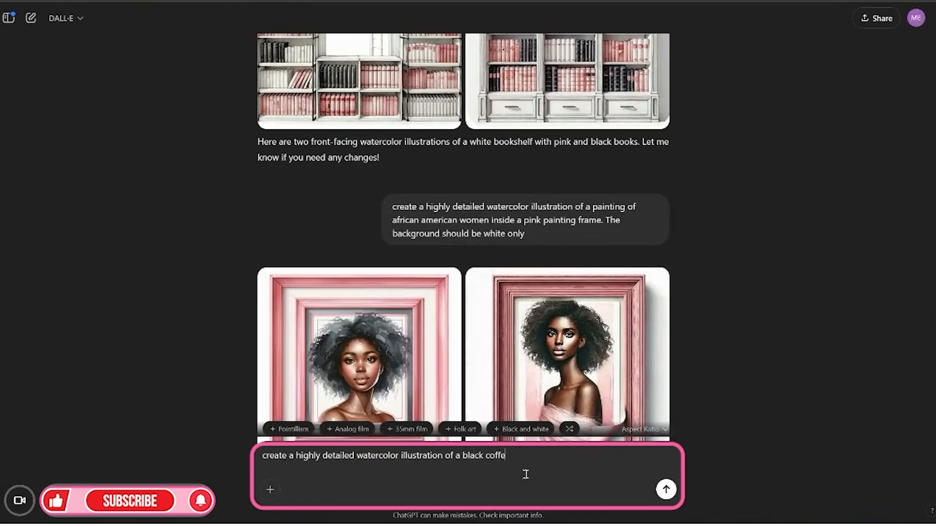
{"action": "type", "text": "e end table"}
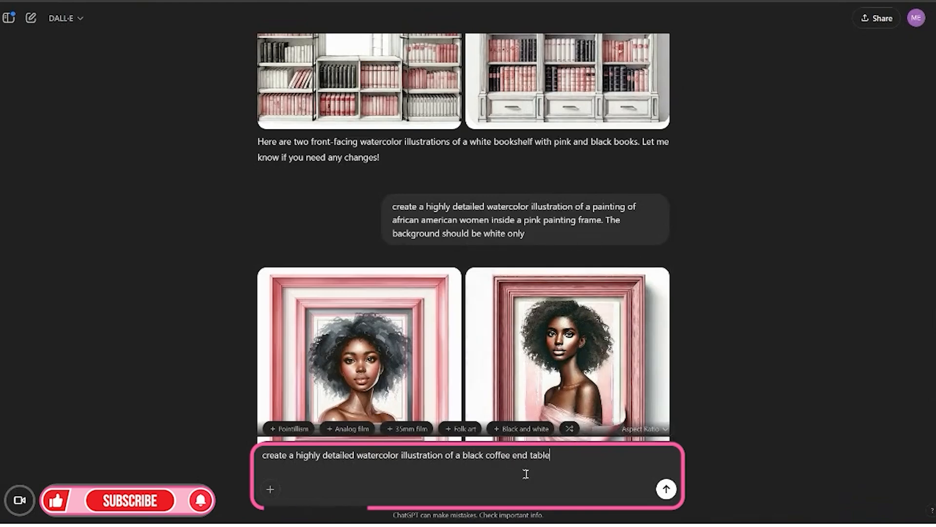
{"action": "key", "text": "Return"}
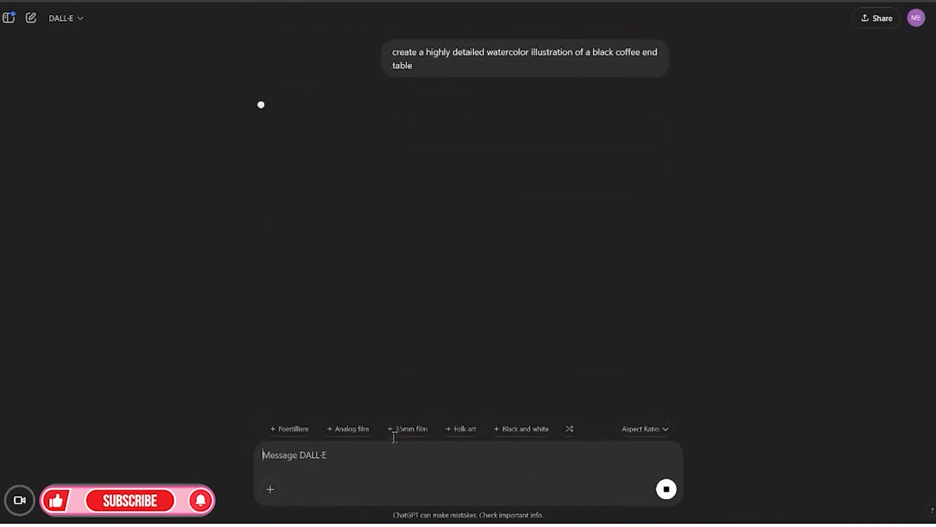
Submit the prompt "create a highly detailed watercolor illustration of plant in a black and pink pot", reusing the copied opening words
{"action": "key", "text": "ctrl+v"}
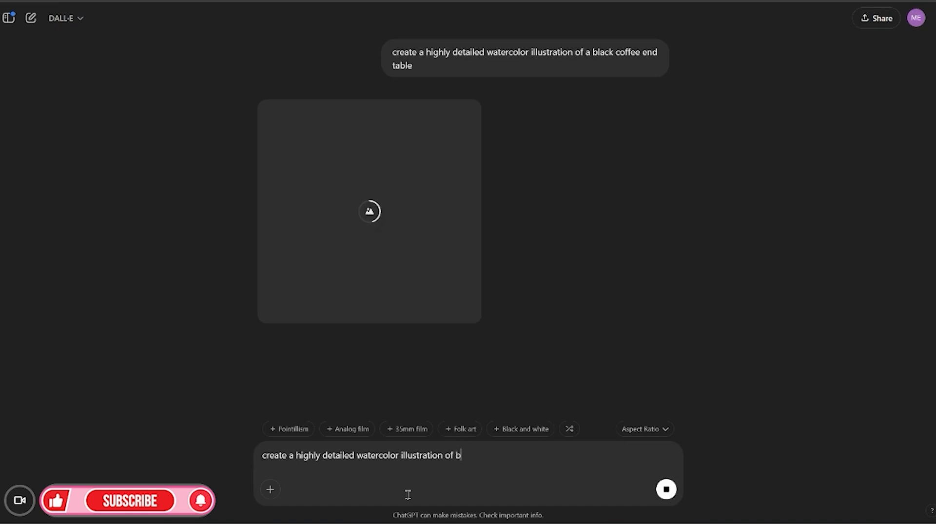
{"action": "type", "text": "plant in"}
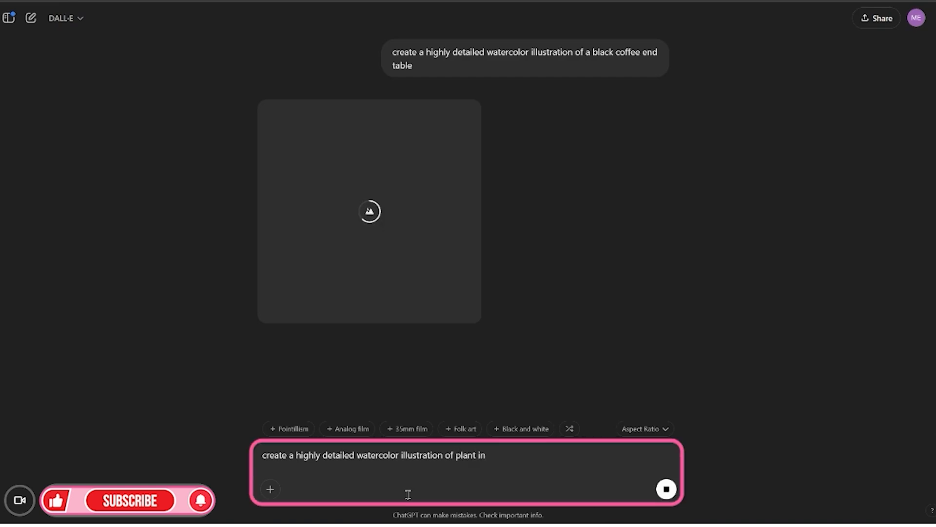
{"action": "type", "text": " a black and pink"}
{"action": "type", "text": " pit"}
{"action": "key", "text": "BackSpace"}
{"action": "key", "text": "BackSpace"}
{"action": "type", "text": "ot"}
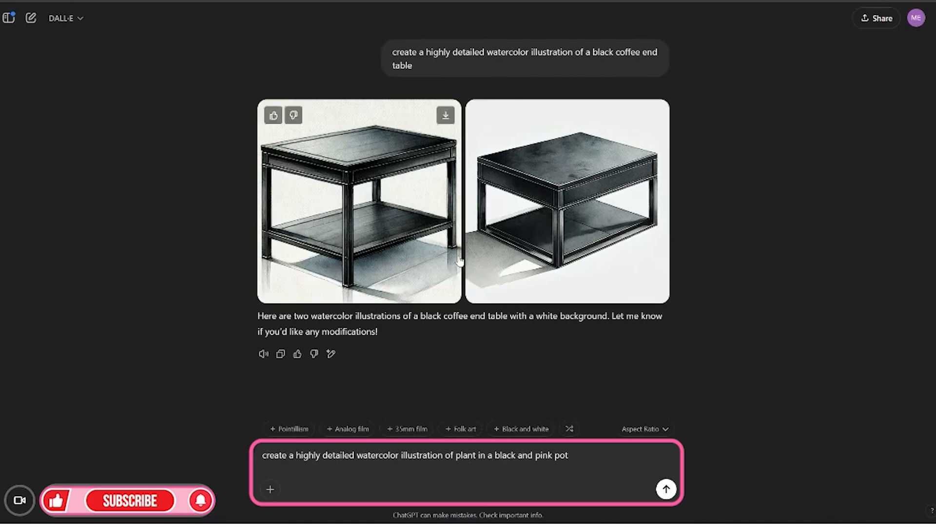
{"action": "left_click", "coordinate": [667, 488]}
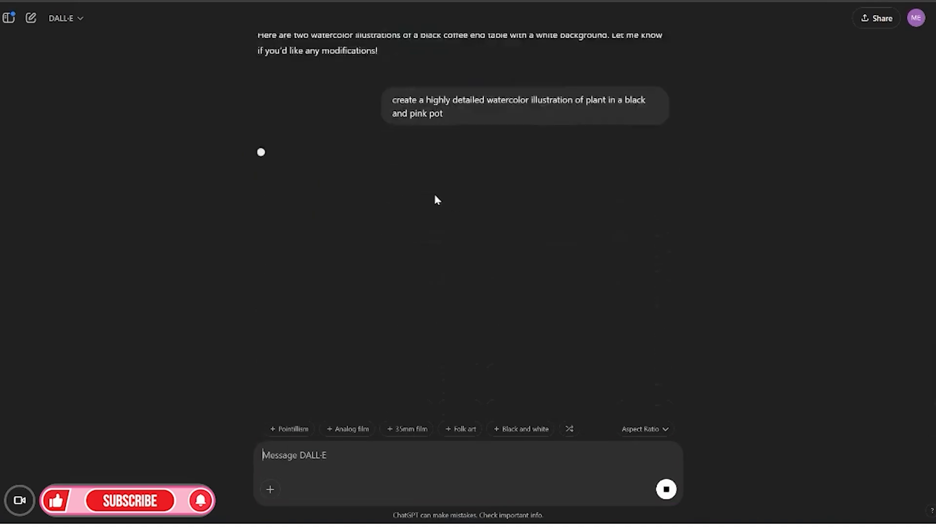
Copy the full text of the submitted black coffee end table prompt
{"action": "scroll", "coordinate": [567, 273], "scroll_direction": "up", "scroll_amount": 9}
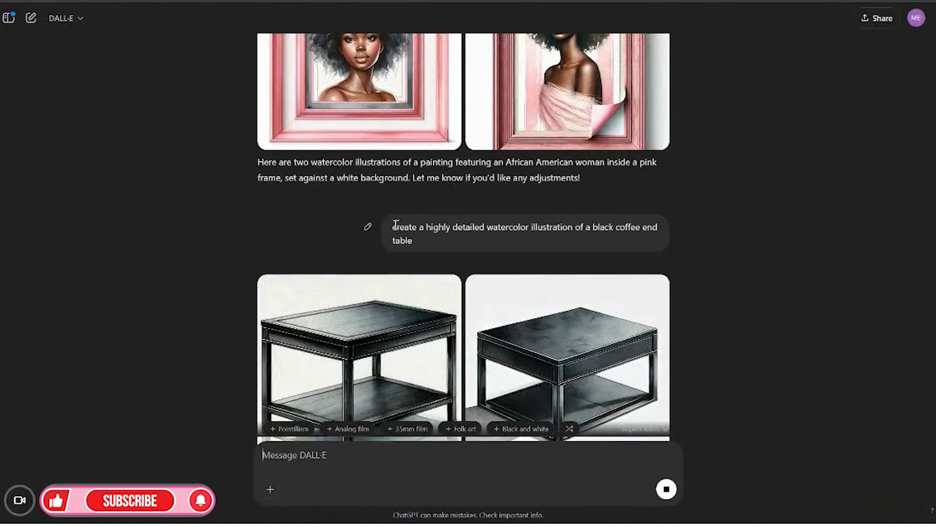
{"action": "left_click_drag", "start_coordinate": [392, 227], "coordinate": [415, 238]}
{"action": "scroll", "coordinate": [404, 237], "scroll_direction": "up", "scroll_amount": 1}
{"action": "right_click", "coordinate": [402, 236]}
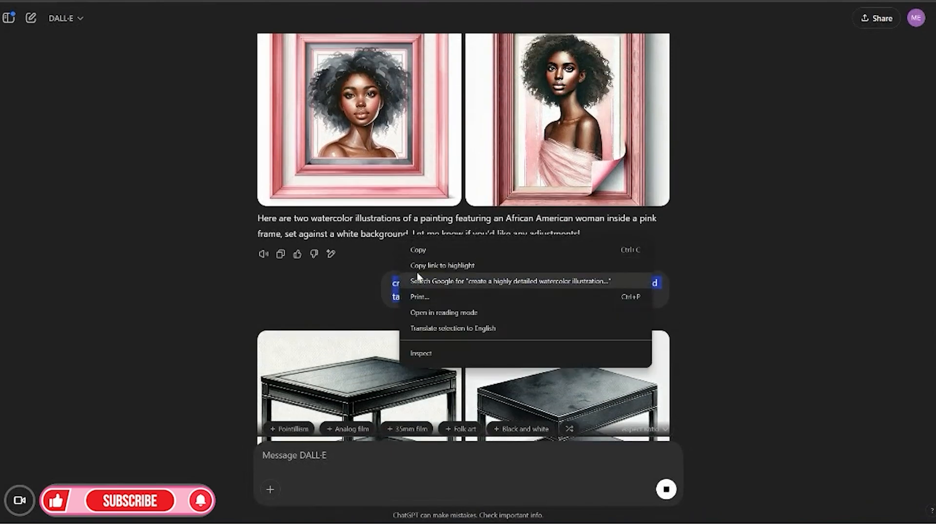
{"action": "left_click", "coordinate": [420, 250]}
{"action": "left_click", "coordinate": [752, 299]}
{"action": "scroll", "coordinate": [751, 301], "scroll_direction": "down", "scroll_amount": 9}
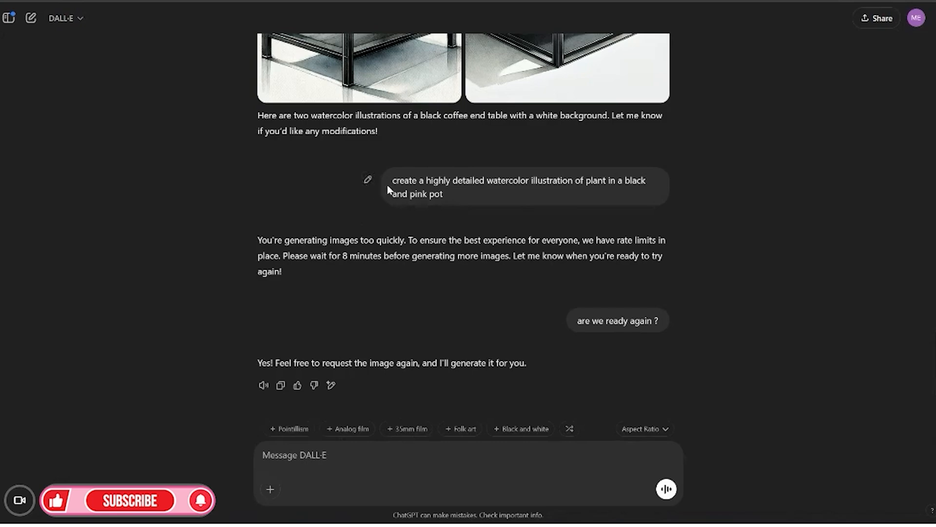
Copy the submitted prompt for the plant in a black and pink pot and submit it again
{"action": "left_click_drag", "start_coordinate": [403, 180], "coordinate": [467, 200]}
{"action": "right_click", "coordinate": [425, 195]}
{"action": "left_click", "coordinate": [441, 205]}
{"action": "left_click", "coordinate": [447, 458]}
{"action": "key", "text": "ctrl+v"}
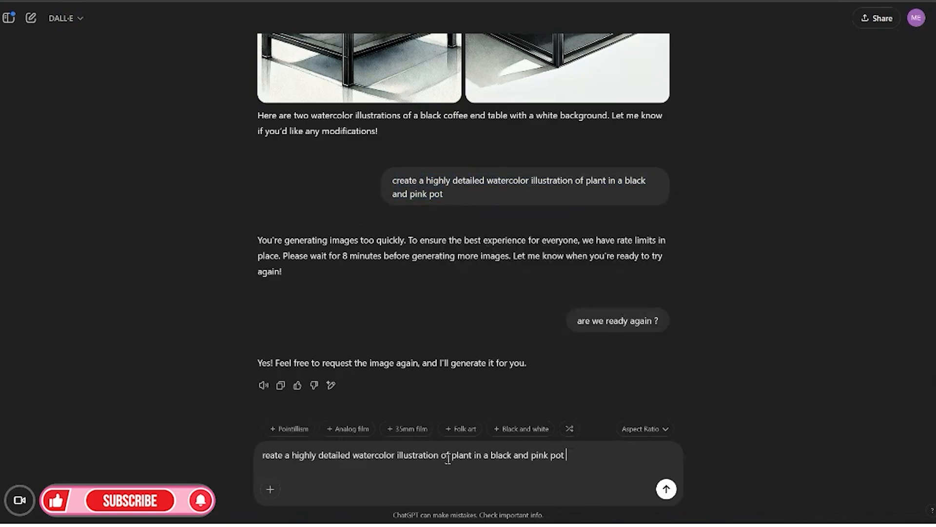
{"action": "key", "text": "Return"}
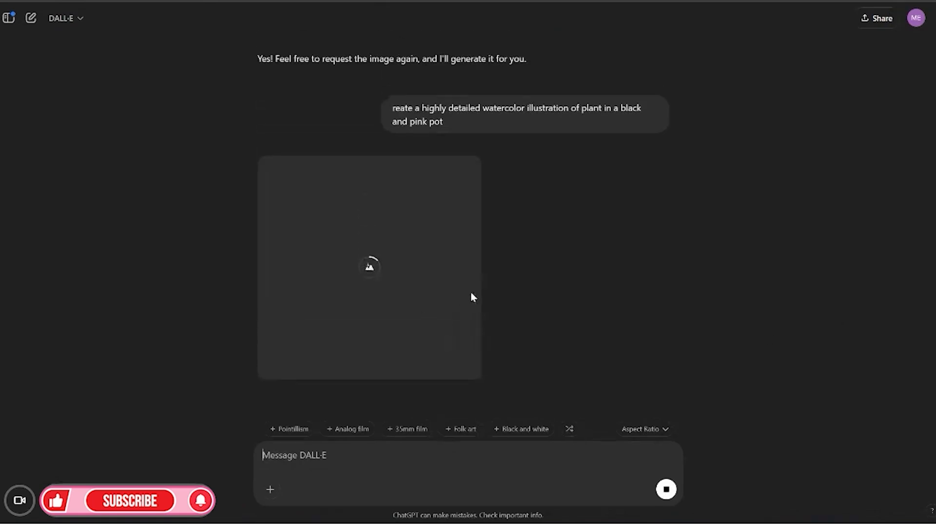
Copy the submitted black coffee end table prompt into a new message
{"action": "scroll", "coordinate": [532, 324], "scroll_direction": "up", "scroll_amount": 14}
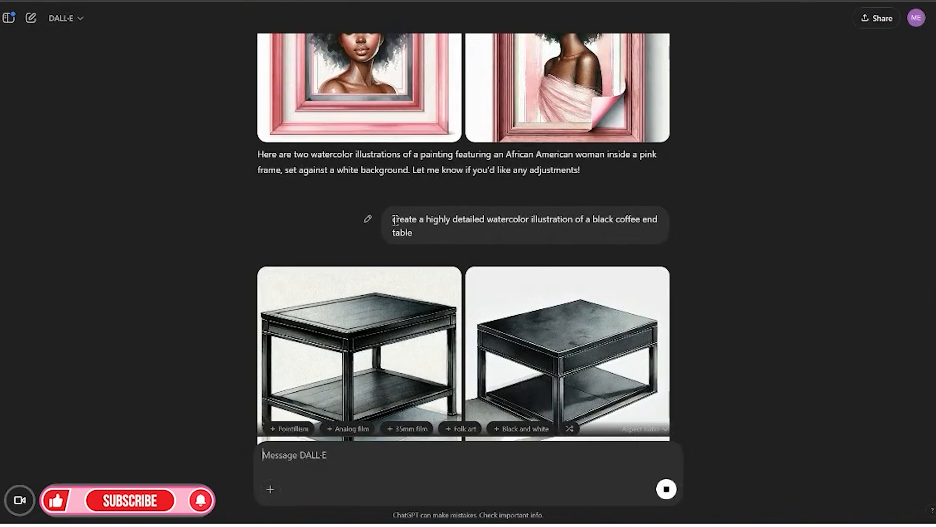
{"action": "left_click_drag", "start_coordinate": [395, 220], "coordinate": [435, 244]}
{"action": "right_click", "coordinate": [407, 231]}
{"action": "left_click", "coordinate": [426, 243]}
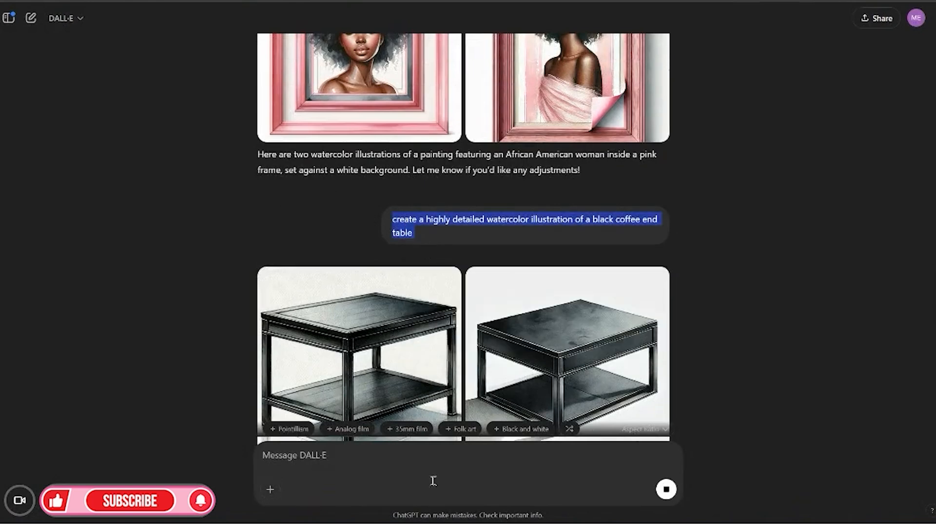
{"action": "left_click", "coordinate": [434, 469]}
{"action": "key", "text": "ctrl+v"}
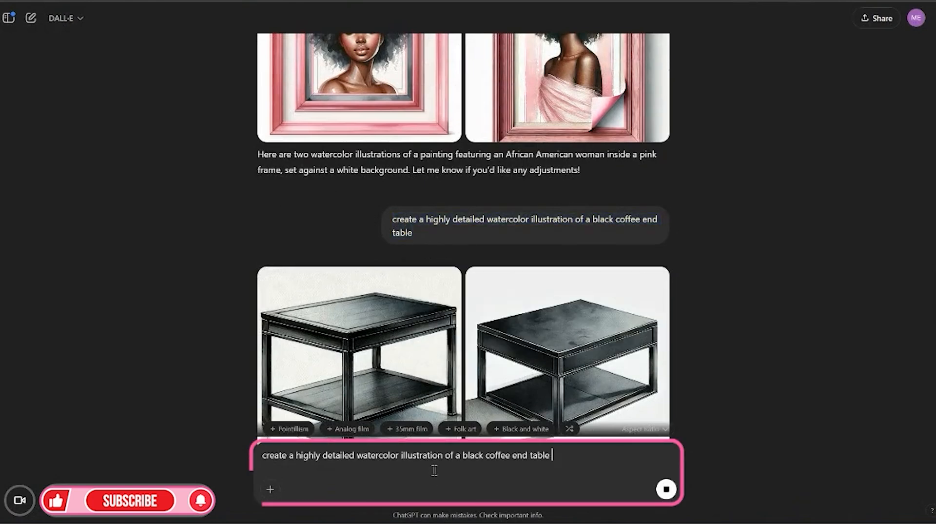
Reword the pasted prompt to end with "a luxury black coffee table" and submit it
{"action": "left_click_drag", "start_coordinate": [510, 454], "coordinate": [528, 452]}
{"action": "key", "text": "BackSpace"}
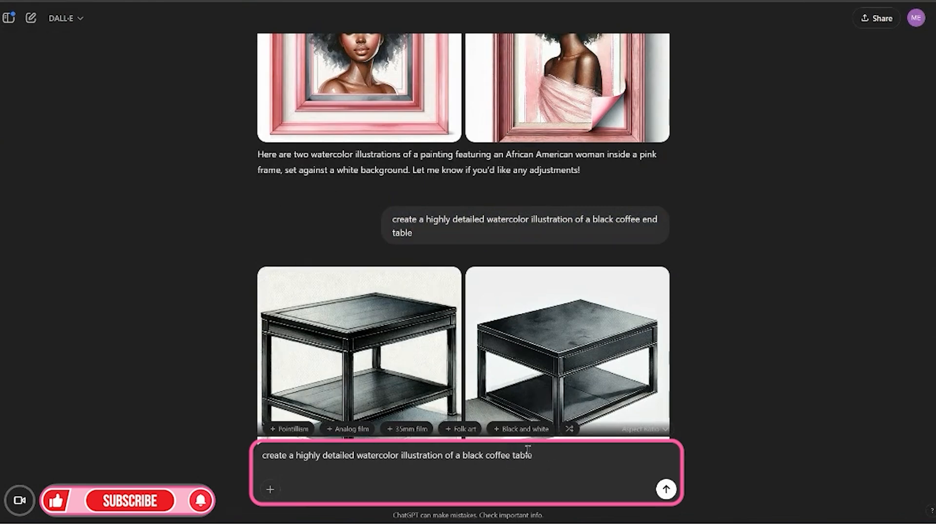
{"action": "left_click", "coordinate": [465, 455]}
{"action": "type", "text": "lux"}
{"action": "type", "text": "ury"}
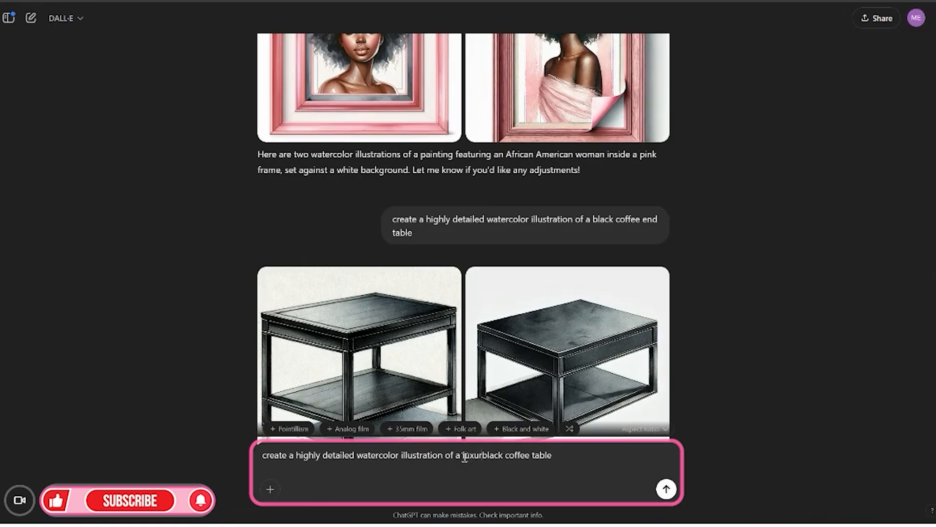
{"action": "key", "text": "Return"}
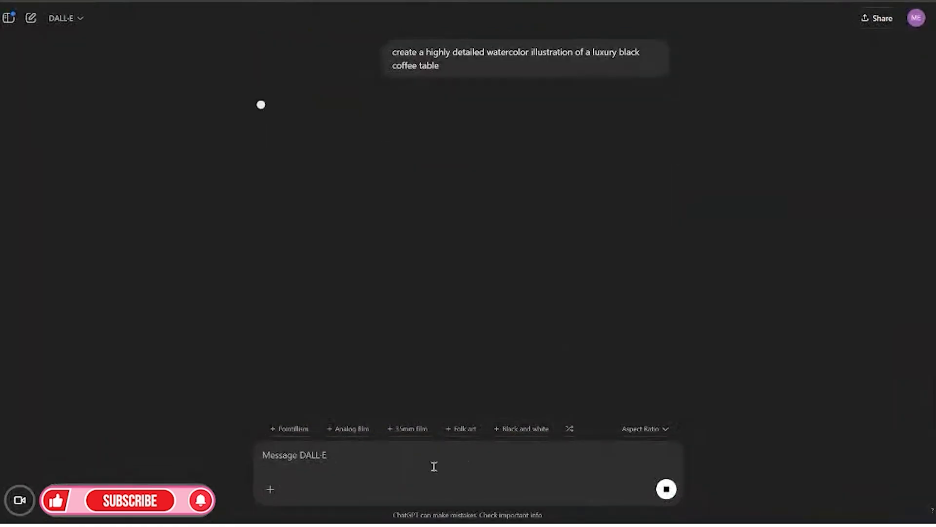
Download the generated illustration of the plant in a black pot with a pink middle band
{"action": "scroll", "coordinate": [414, 390], "scroll_direction": "up", "scroll_amount": 6}
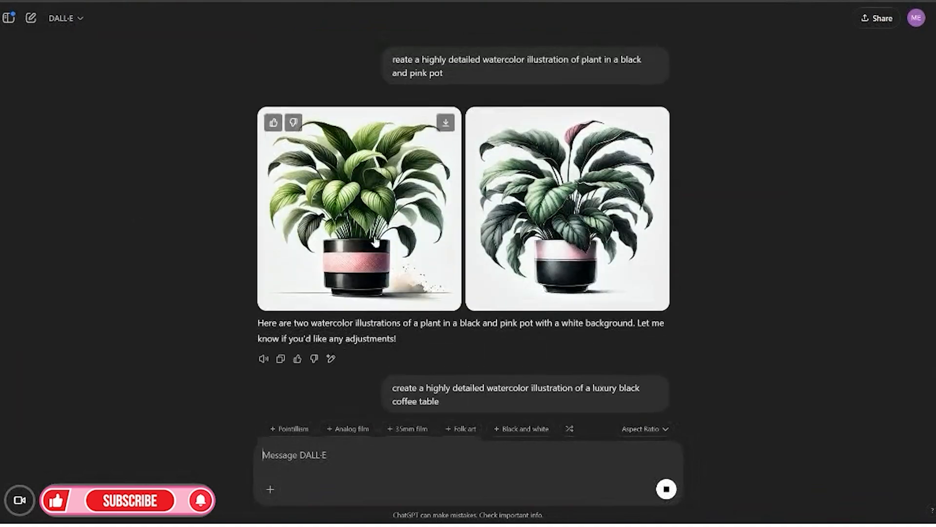
{"action": "left_click", "coordinate": [445, 122]}
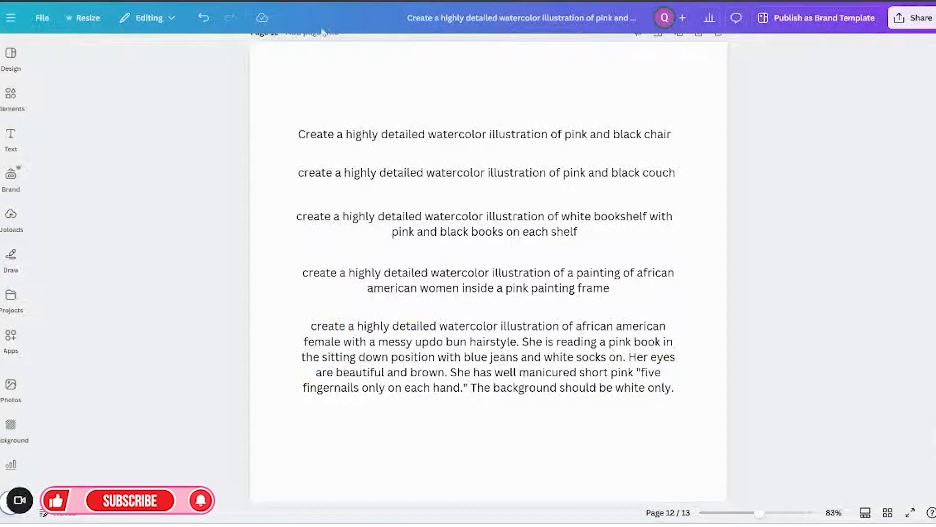
Switch to Canva and copy the prompt for the African American female reading a pink book
{"action": "left_click", "coordinate": [414, 338]}
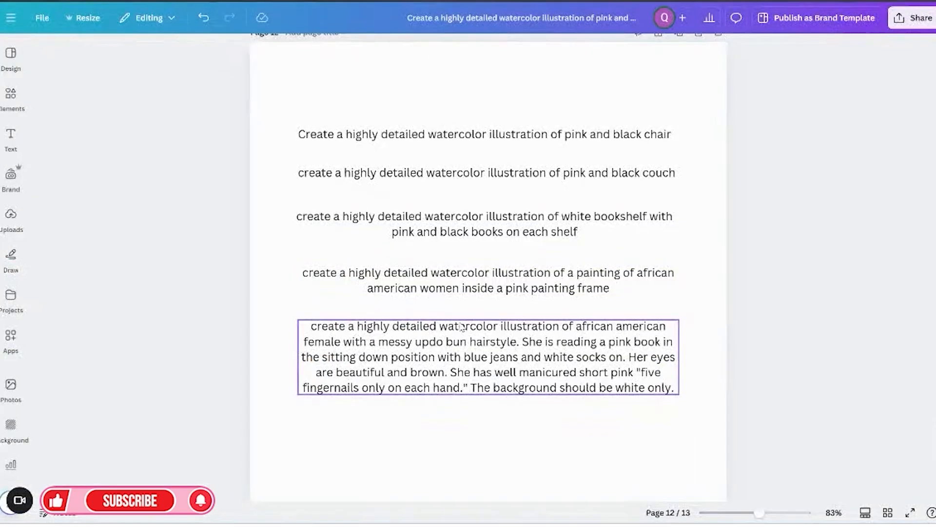
{"action": "right_click", "coordinate": [414, 338]}
{"action": "left_click", "coordinate": [446, 231]}
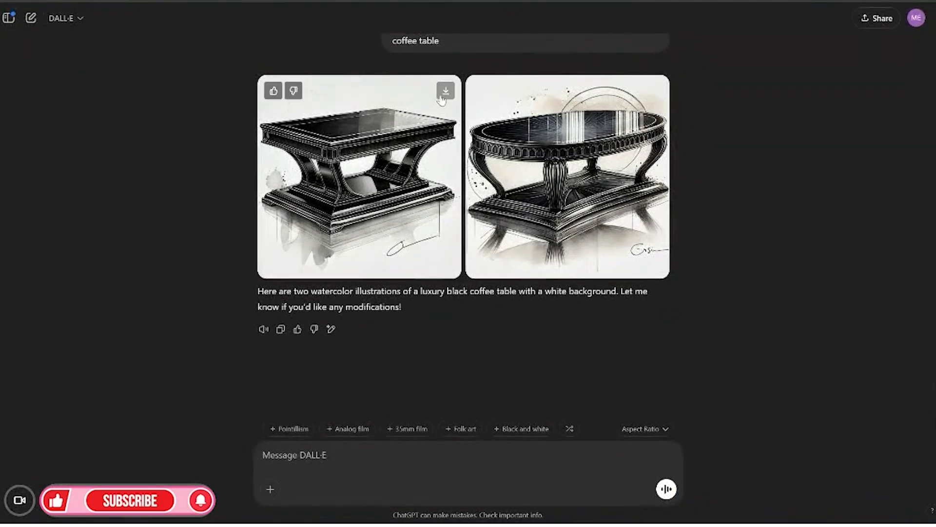
Switch to DALL·E and download the oval luxury black coffee table illustration
{"action": "left_click", "coordinate": [656, 94]}
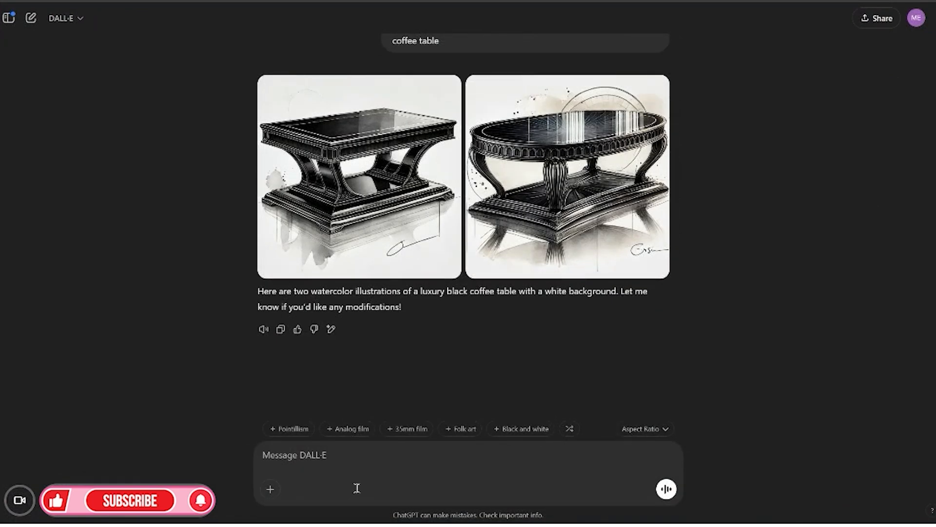
Submit the copied prompt for the female reading a pink book, with "blue jeans" changed to "black jeans"
{"action": "left_click", "coordinate": [376, 477]}
{"action": "key", "text": "ctrl+v"}
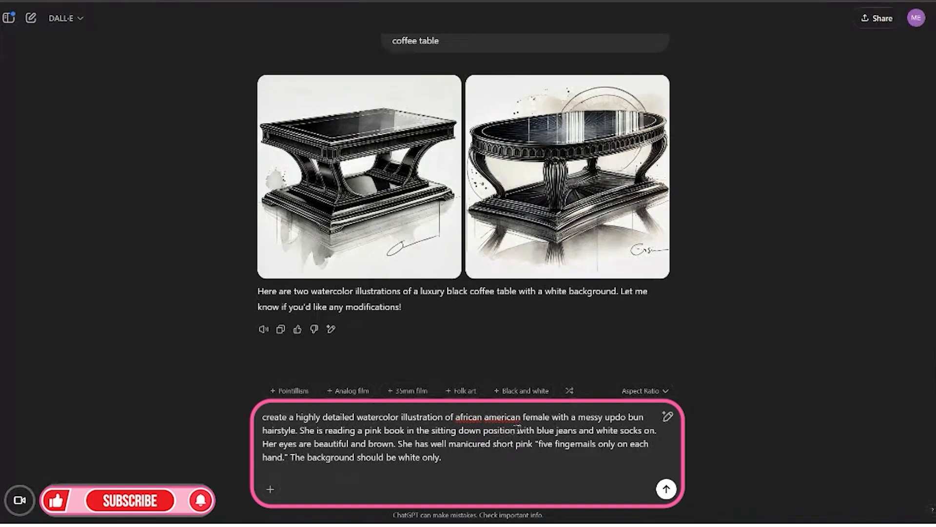
{"action": "left_click", "coordinate": [556, 430]}
{"action": "key", "text": "BackSpace"}
{"action": "key", "text": "BackSpace"}
{"action": "key", "text": "BackSpace"}
{"action": "type", "text": "lack"}
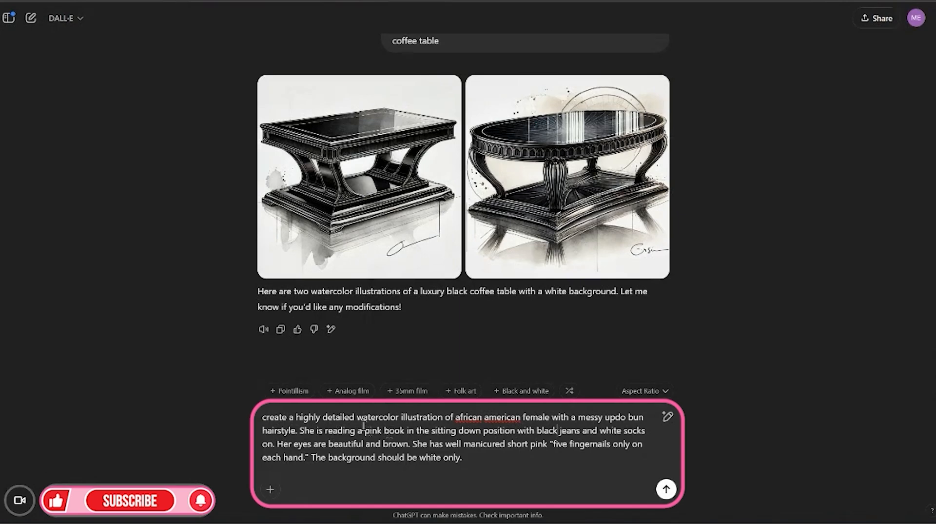
{"action": "scroll", "coordinate": [403, 332], "scroll_direction": "up", "scroll_amount": 5}
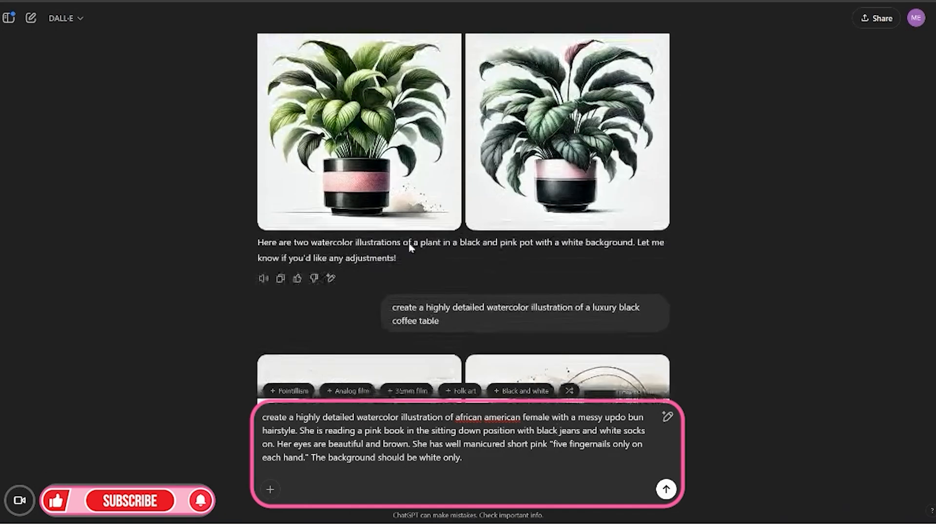
{"action": "scroll", "coordinate": [429, 316], "scroll_direction": "down", "scroll_amount": 3}
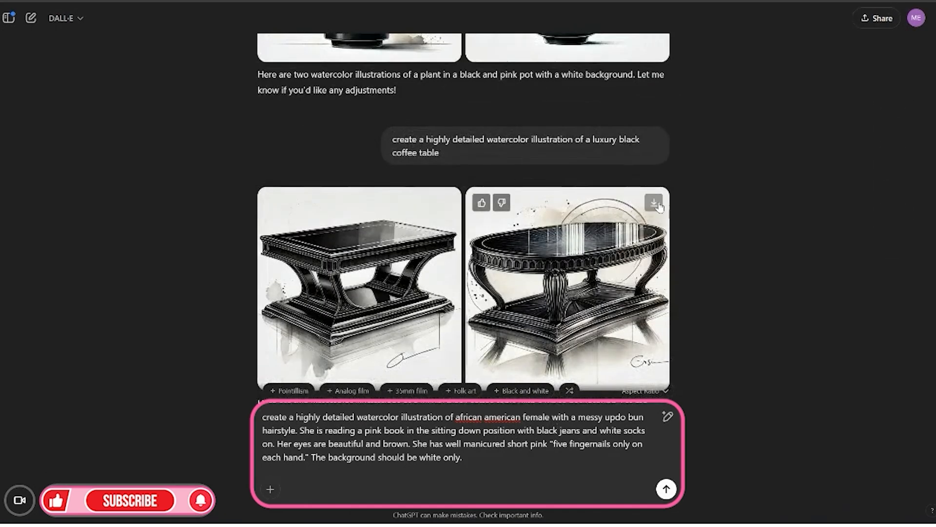
{"action": "scroll", "coordinate": [654, 215], "scroll_direction": "down", "scroll_amount": 3}
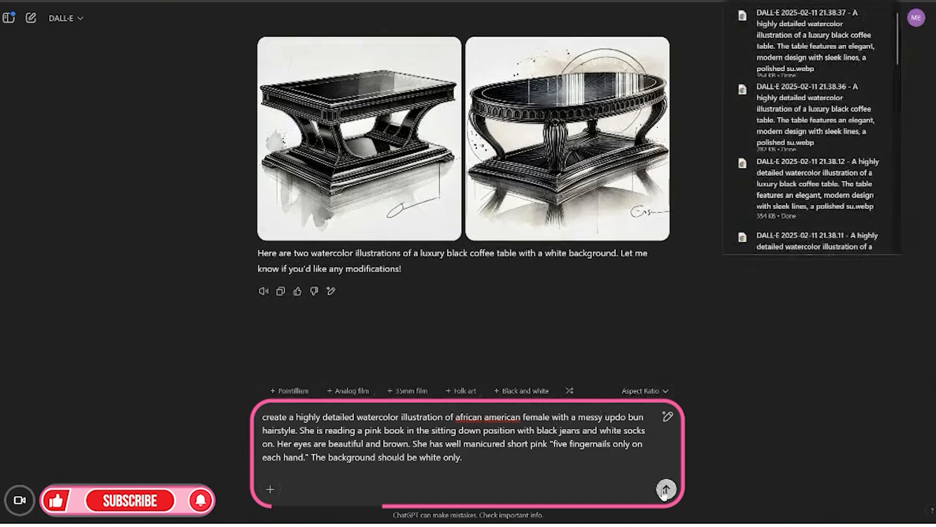
{"action": "left_click", "coordinate": [666, 488]}
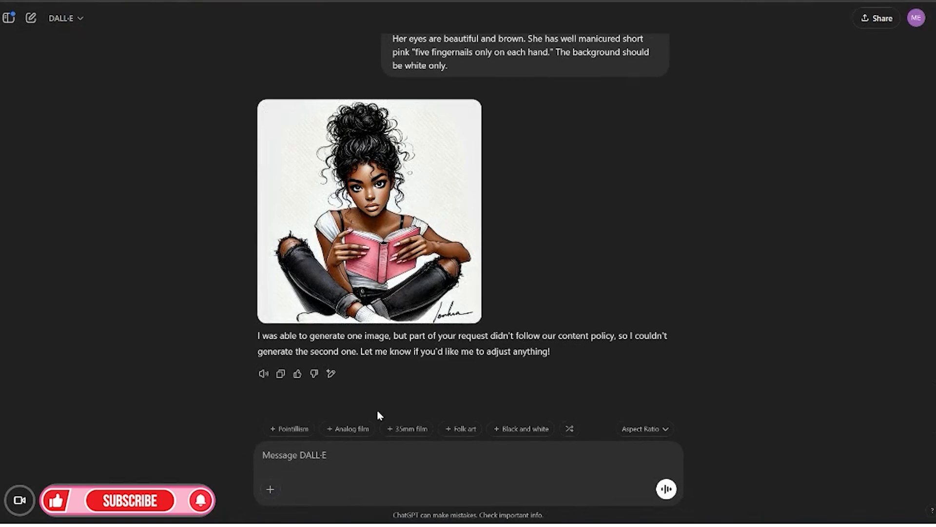
Submit the follow-up "regenerate and please make sure her full body and socks are showing, do you understand"
{"action": "scroll", "coordinate": [378, 414], "scroll_direction": "down", "scroll_amount": 1}
{"action": "left_click", "coordinate": [386, 467]}
{"action": "type", "text": "reger"}
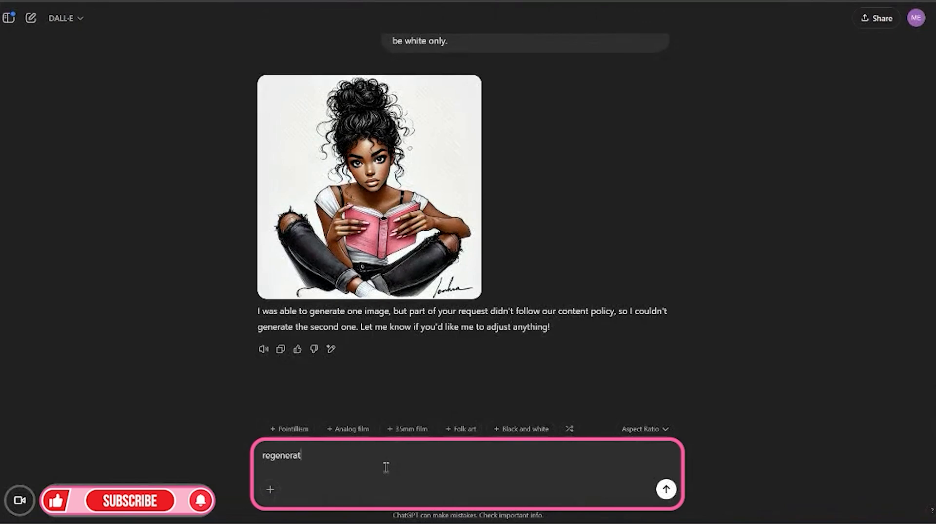
{"action": "type", "text": "erate and please make sure her full body and socks are showing, do you understand"}
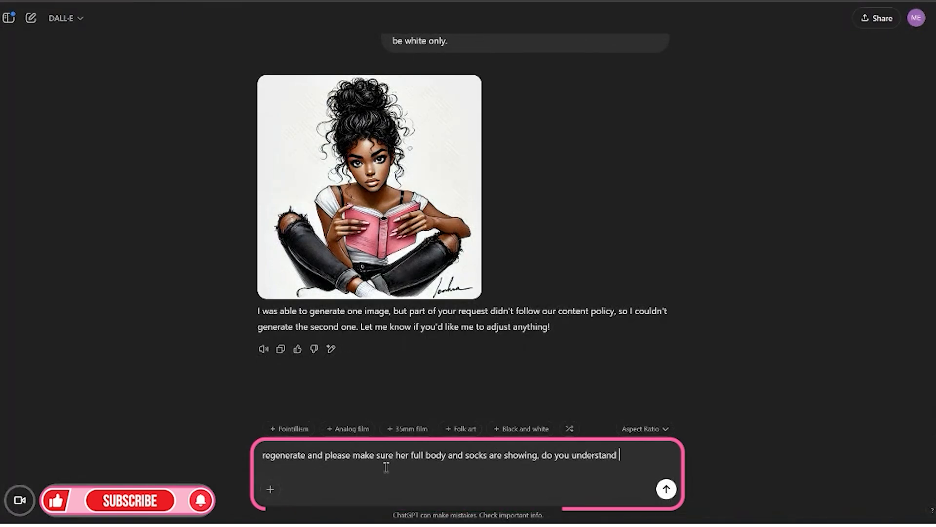
{"action": "key", "text": "Return"}
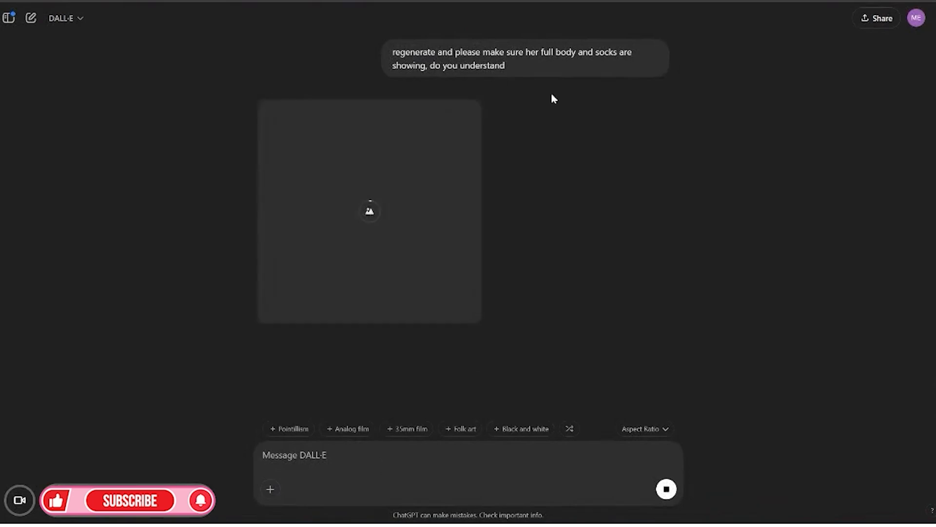
{"action": "scroll", "coordinate": [607, 200], "scroll_direction": "up", "scroll_amount": 7}
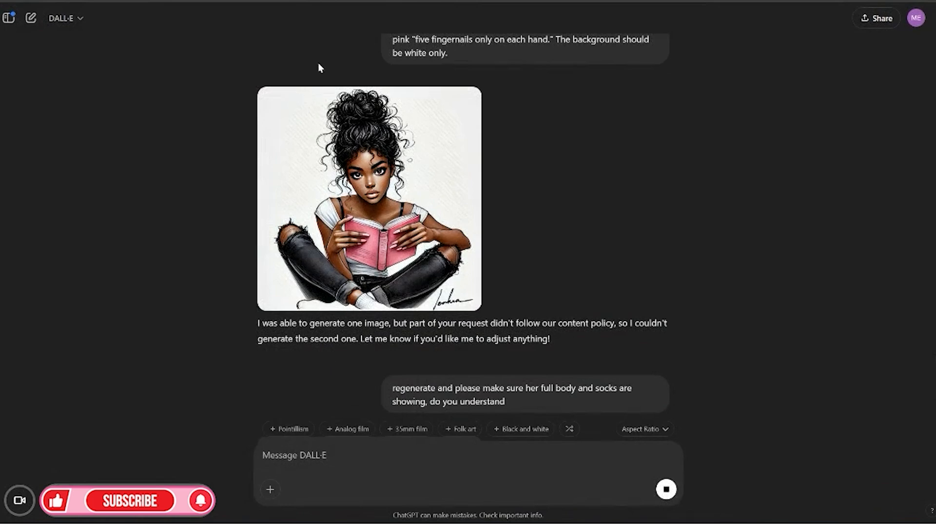
{"action": "scroll", "coordinate": [659, 284], "scroll_direction": "down", "scroll_amount": 6}
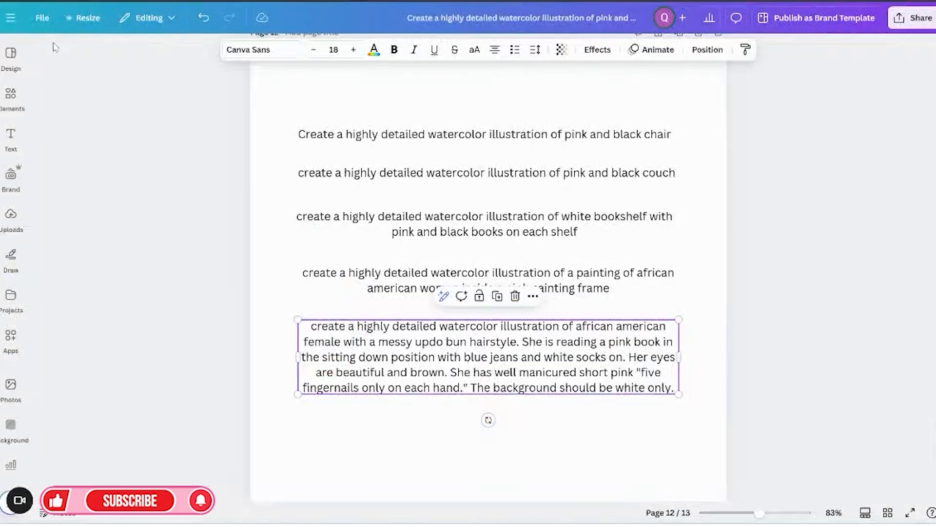
Switch to Canva and create a new blank design with the custom size 3000 × 3000 px
{"action": "left_click", "coordinate": [11, 17]}
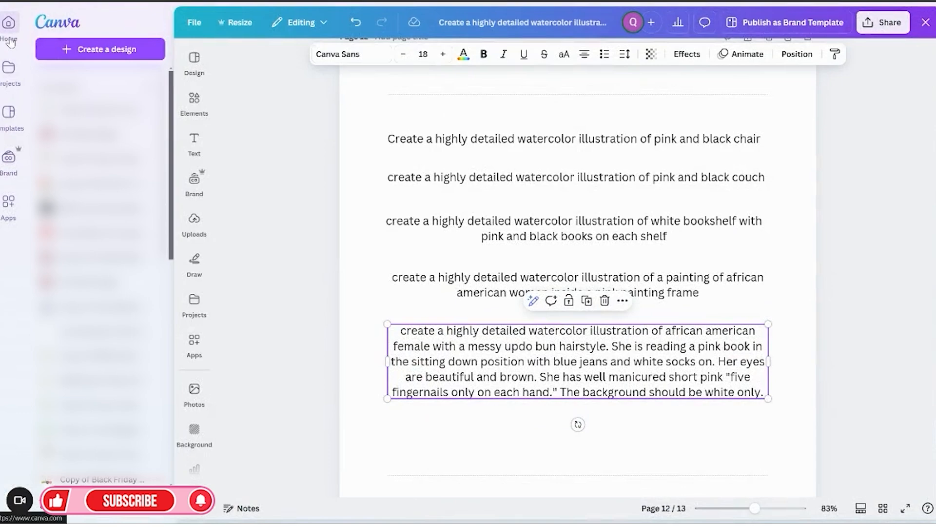
{"action": "left_click", "coordinate": [10, 41]}
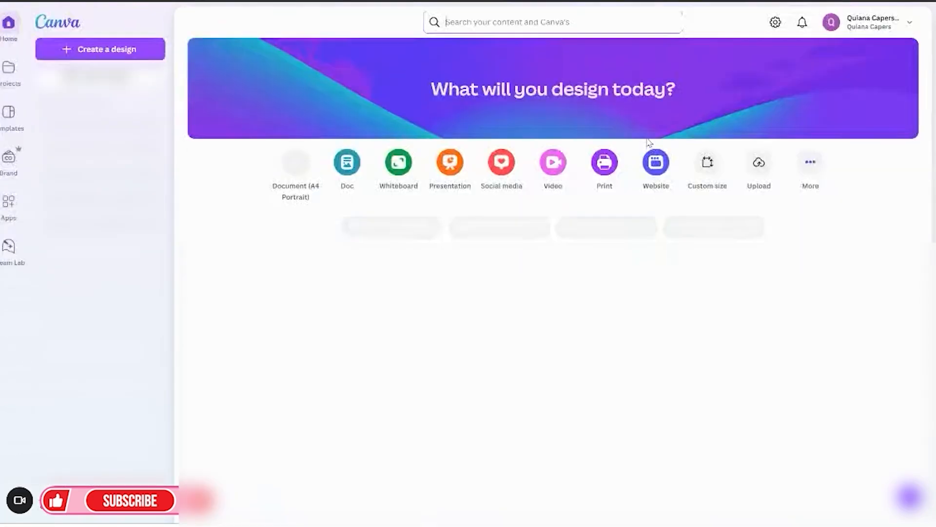
{"action": "left_click", "coordinate": [708, 163]}
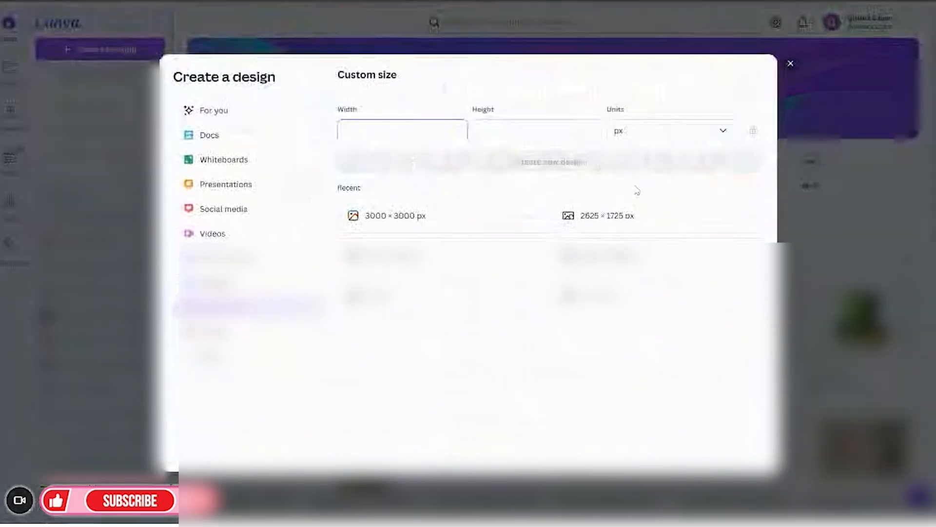
{"action": "left_click", "coordinate": [398, 215]}
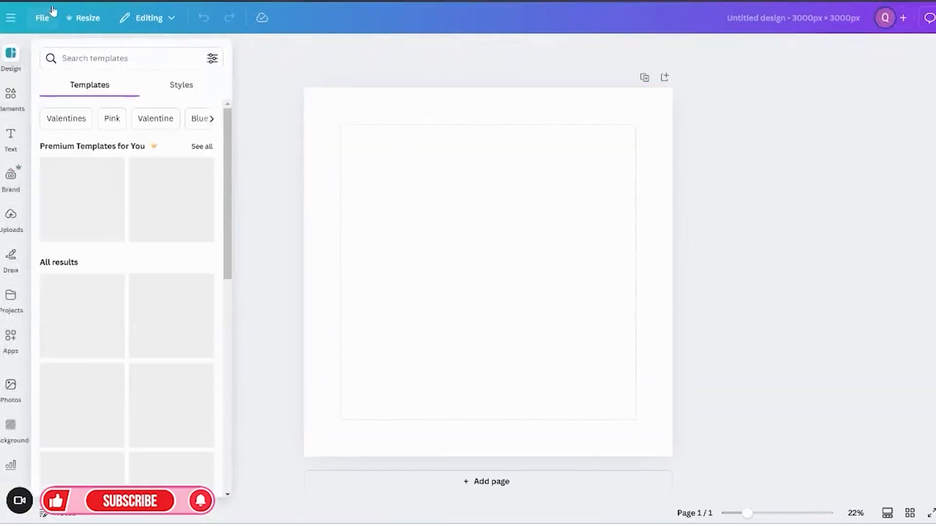
Turn off the margin display on the blank design
{"action": "left_click", "coordinate": [43, 18]}
{"action": "mouse_move", "coordinate": [102, 149]}
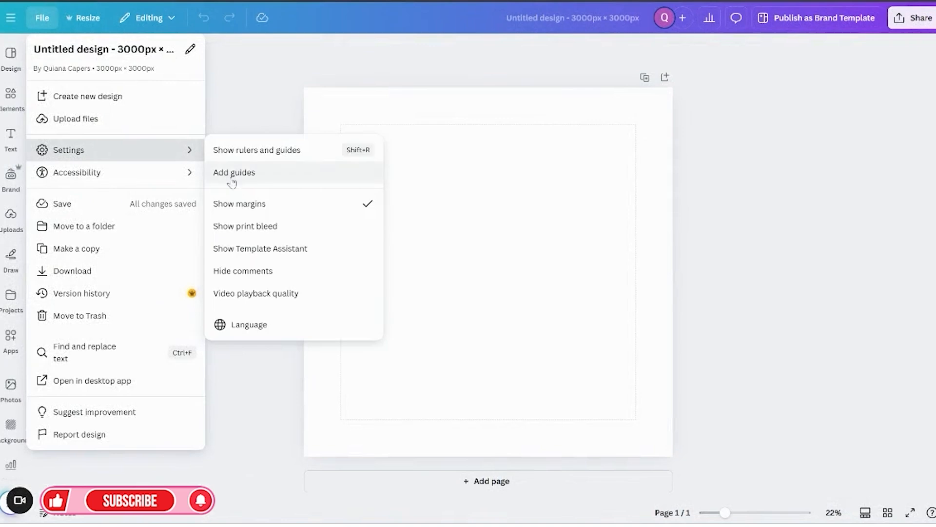
{"action": "left_click", "coordinate": [746, 219]}
Upload the downloaded DALL·E illustrations from the Downloads folder to the design's image uploads
{"action": "left_click", "coordinate": [11, 217]}
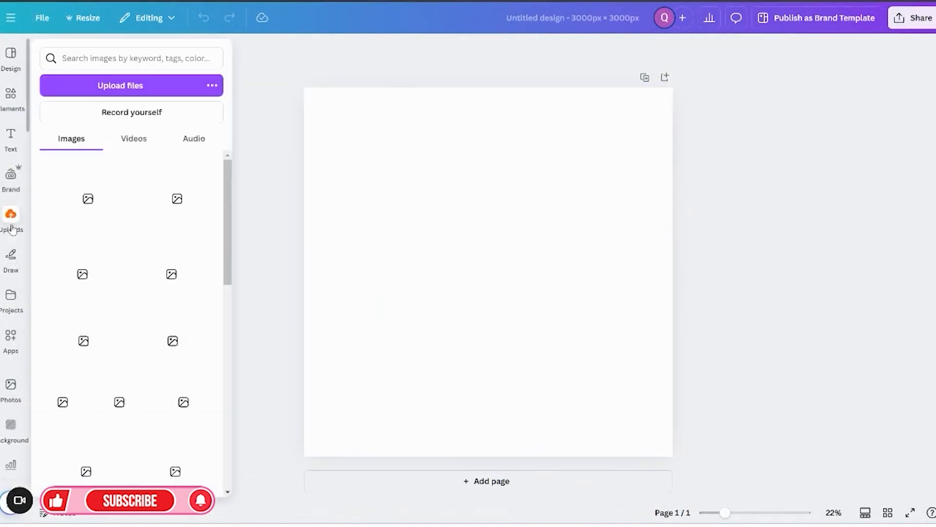
{"action": "left_click", "coordinate": [152, 82]}
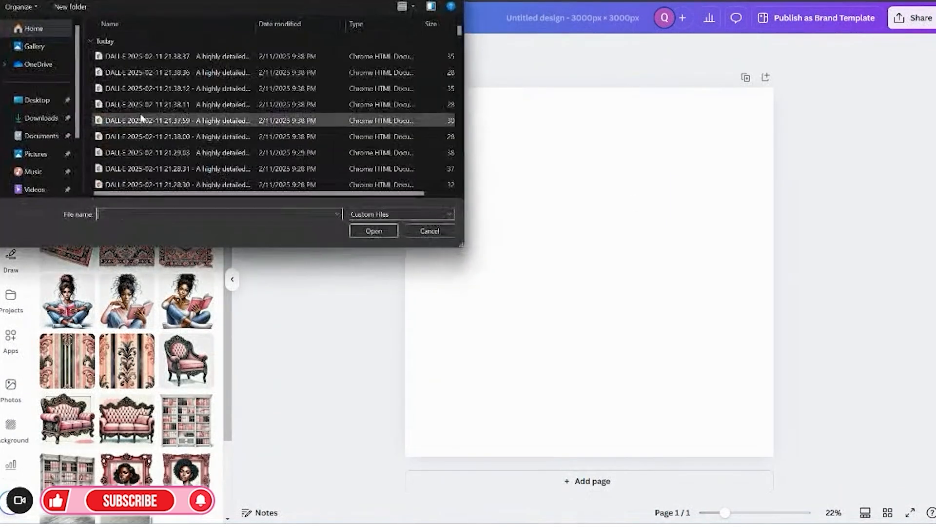
{"action": "scroll", "coordinate": [321, 130], "scroll_direction": "down", "scroll_amount": 1}
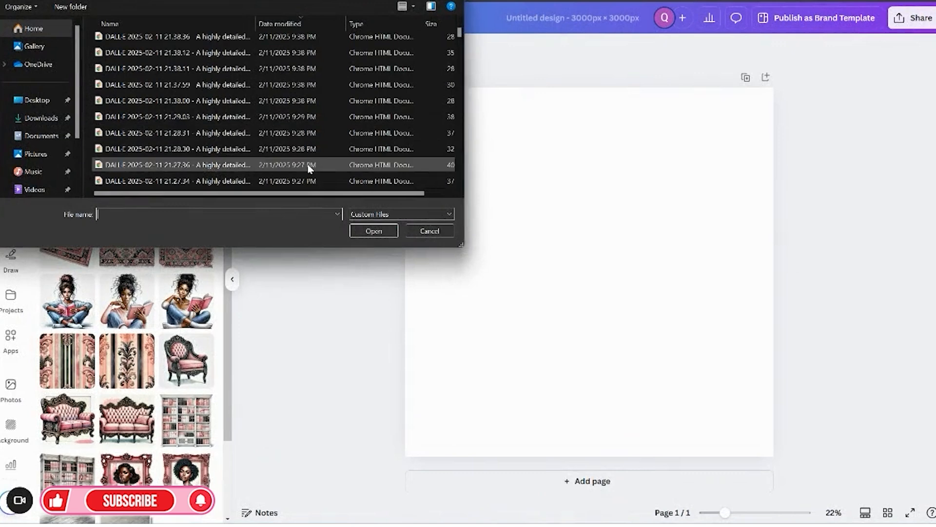
{"action": "scroll", "coordinate": [317, 168], "scroll_direction": "down", "scroll_amount": 2}
{"action": "left_click", "coordinate": [331, 148]}
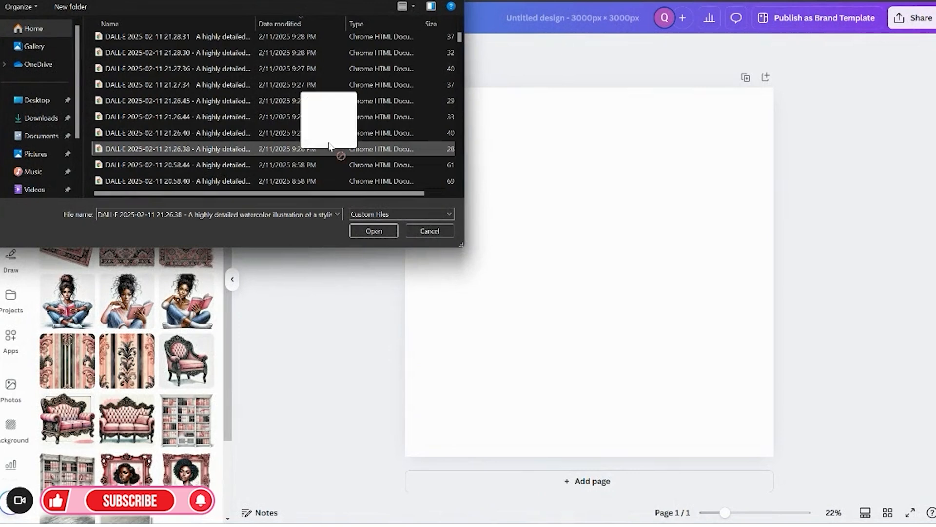
{"action": "left_click", "coordinate": [42, 118]}
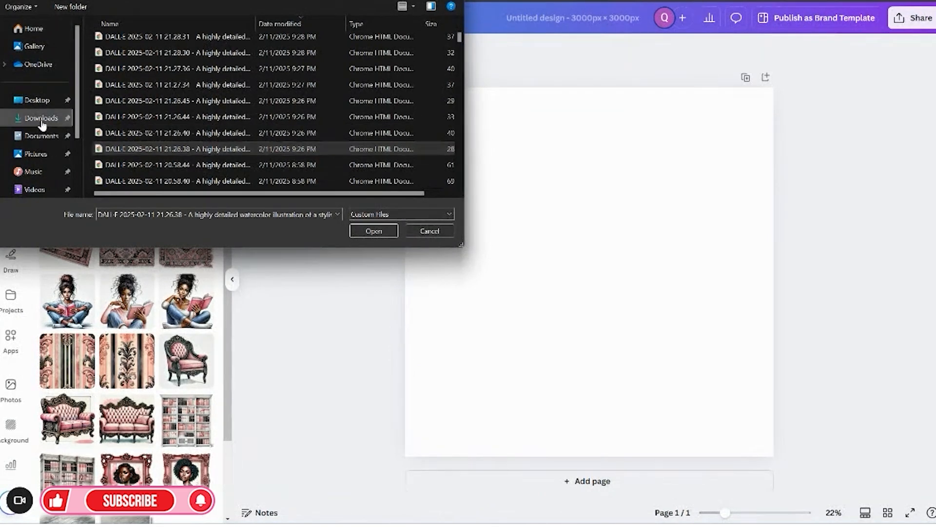
{"action": "left_click_drag", "start_coordinate": [257, 47], "coordinate": [278, 135]}
{"action": "left_click", "coordinate": [359, 231]}
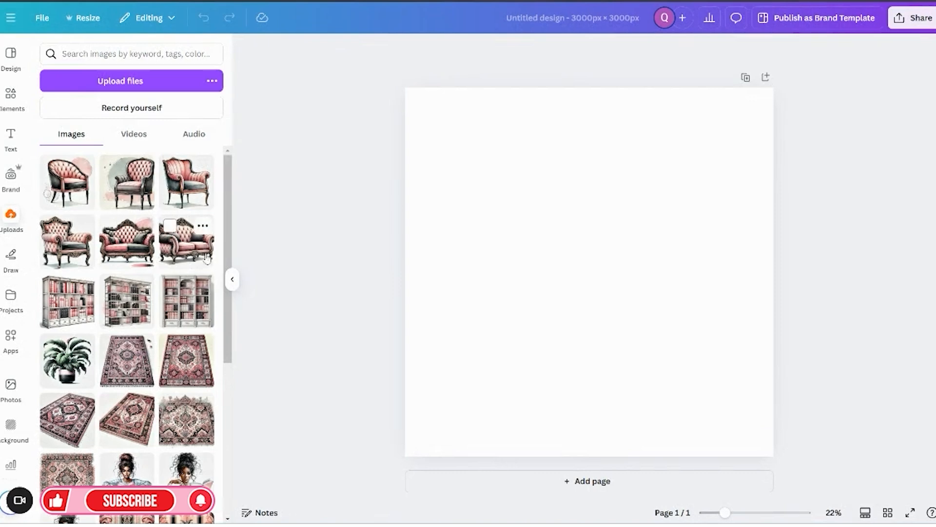
Search the graphics for "floor" and try the white wood-plank floor across the page's bottom edge, removing it again
{"action": "left_click", "coordinate": [11, 95]}
{"action": "type", "text": "floor"}
{"action": "key", "text": "Return"}
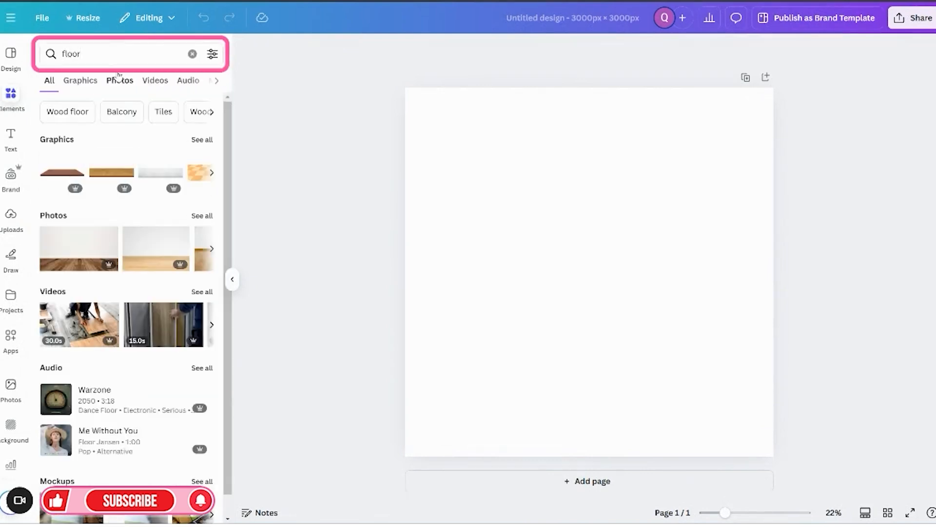
{"action": "left_click", "coordinate": [201, 140]}
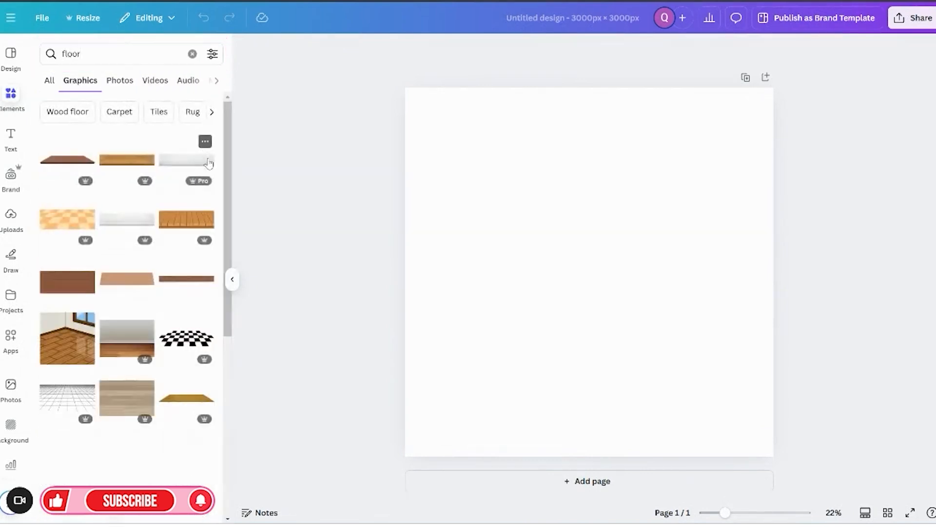
{"action": "left_click", "coordinate": [187, 164]}
{"action": "left_click_drag", "start_coordinate": [564, 251], "coordinate": [551, 411]}
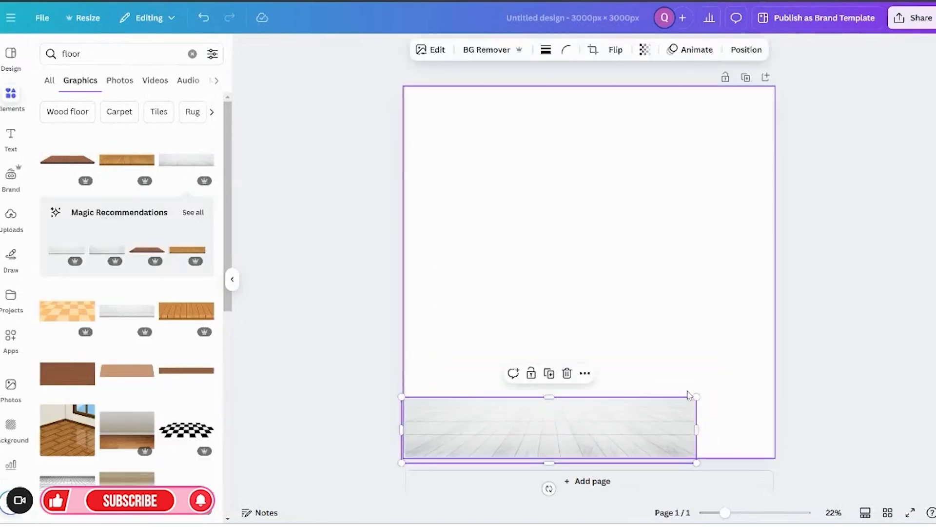
{"action": "left_click_drag", "start_coordinate": [697, 396], "coordinate": [787, 366]}
{"action": "left_click", "coordinate": [612, 353]}
Try another white floor graphic from further down the results at the page's bottom edge and delete it
{"action": "scroll", "coordinate": [73, 341], "scroll_direction": "down", "scroll_amount": 5}
{"action": "scroll", "coordinate": [106, 332], "scroll_direction": "down", "scroll_amount": 2}
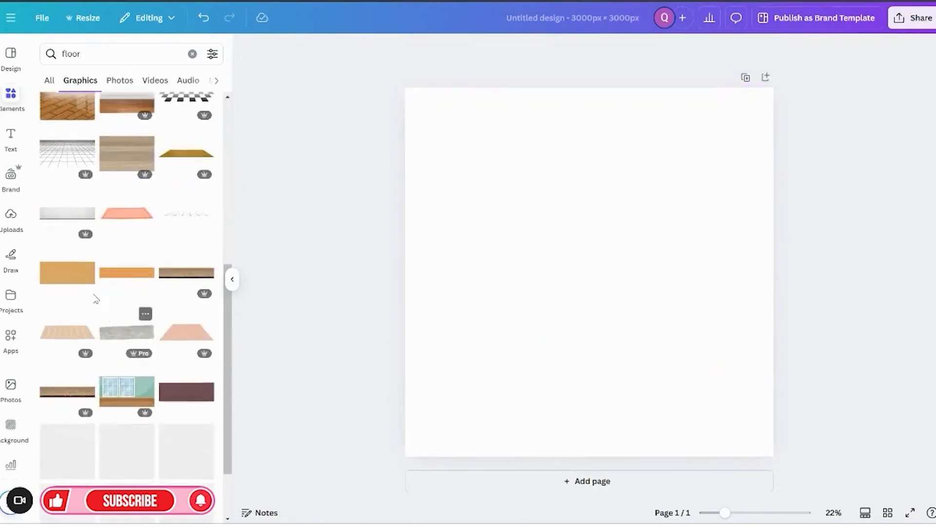
{"action": "left_click", "coordinate": [71, 214]}
{"action": "left_click_drag", "start_coordinate": [601, 289], "coordinate": [556, 444]}
{"action": "left_click", "coordinate": [557, 371]}
Search the graphics for "gray floor"
{"action": "scroll", "coordinate": [98, 363], "scroll_direction": "down", "scroll_amount": 6}
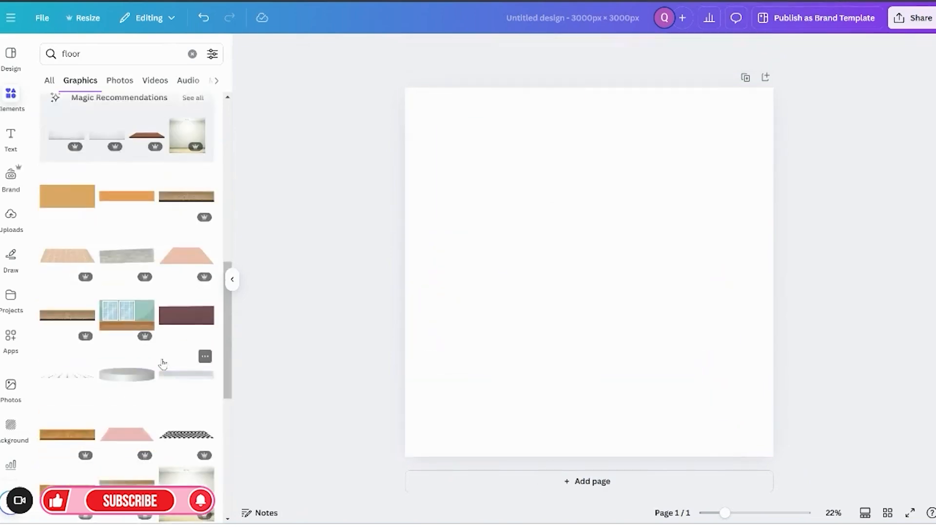
{"action": "scroll", "coordinate": [164, 365], "scroll_direction": "down", "scroll_amount": 5}
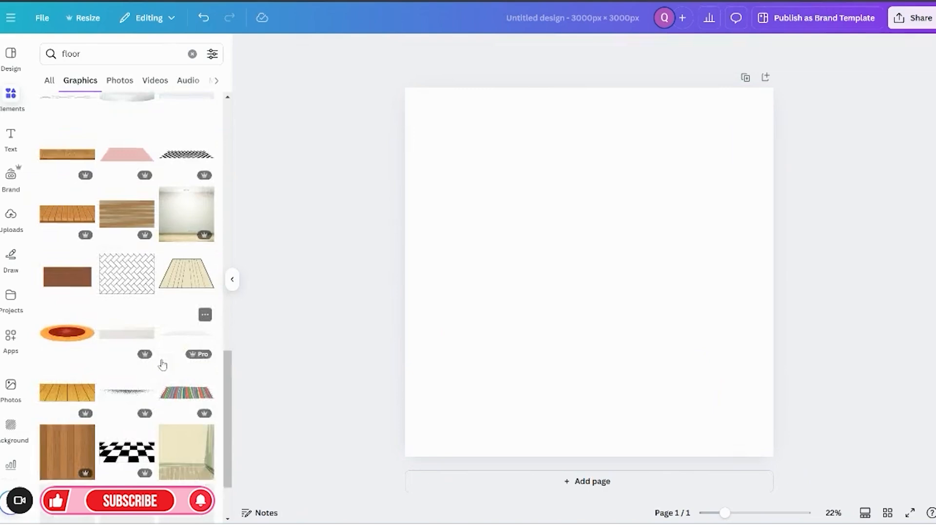
{"action": "left_click", "coordinate": [117, 54]}
{"action": "key", "text": "ctrl+a"}
{"action": "key", "text": "BackSpace"}
{"action": "type", "text": "gray floor"}
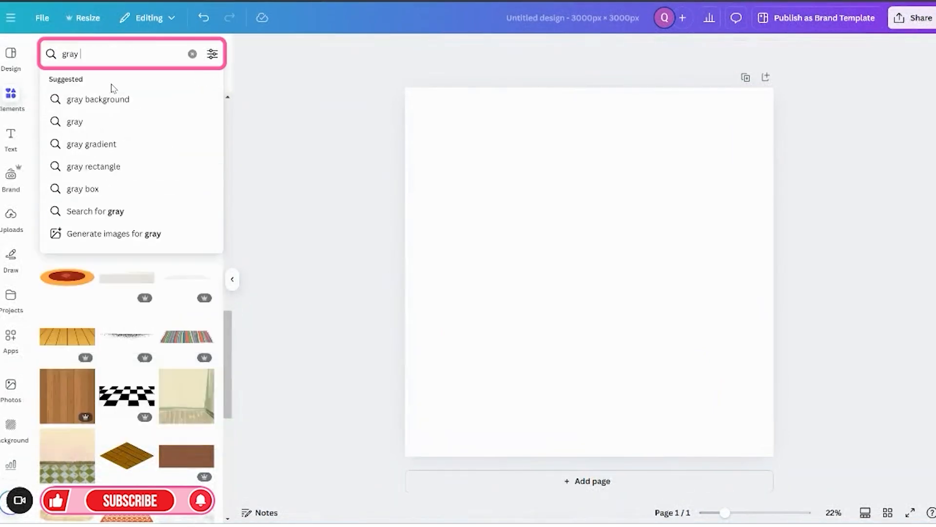
{"action": "key", "text": "Return"}
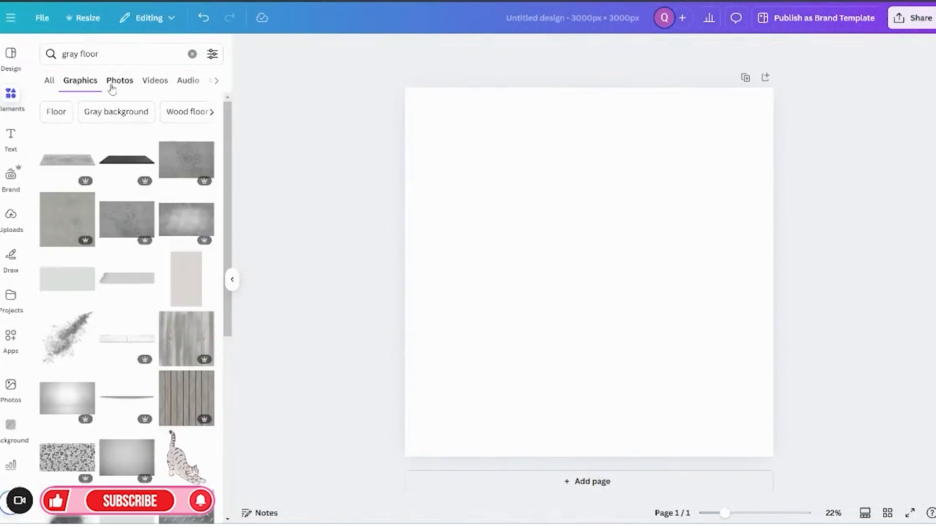
Place the gray stone-textured floor graphic at the page's bottom and enlarge it past both side edges to cover the full width
{"action": "left_click", "coordinate": [52, 167]}
{"action": "left_click_drag", "start_coordinate": [564, 259], "coordinate": [505, 429]}
{"action": "left_click_drag", "start_coordinate": [679, 409], "coordinate": [808, 374]}
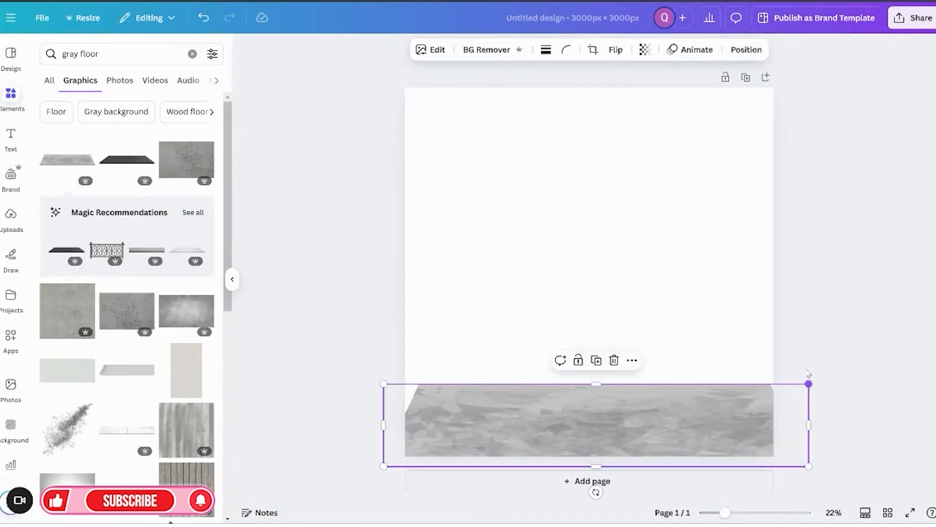
{"action": "left_click_drag", "start_coordinate": [383, 382], "coordinate": [355, 379]}
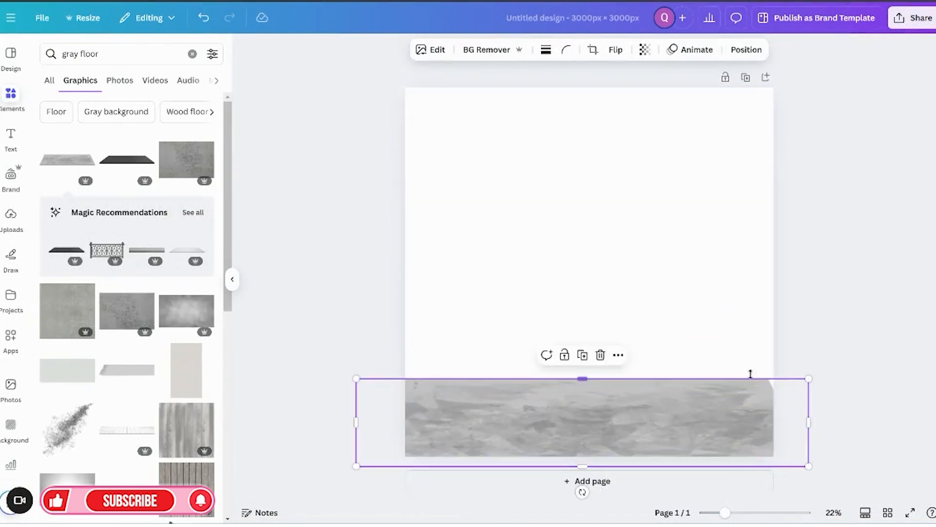
{"action": "left_click_drag", "start_coordinate": [809, 379], "coordinate": [829, 375]}
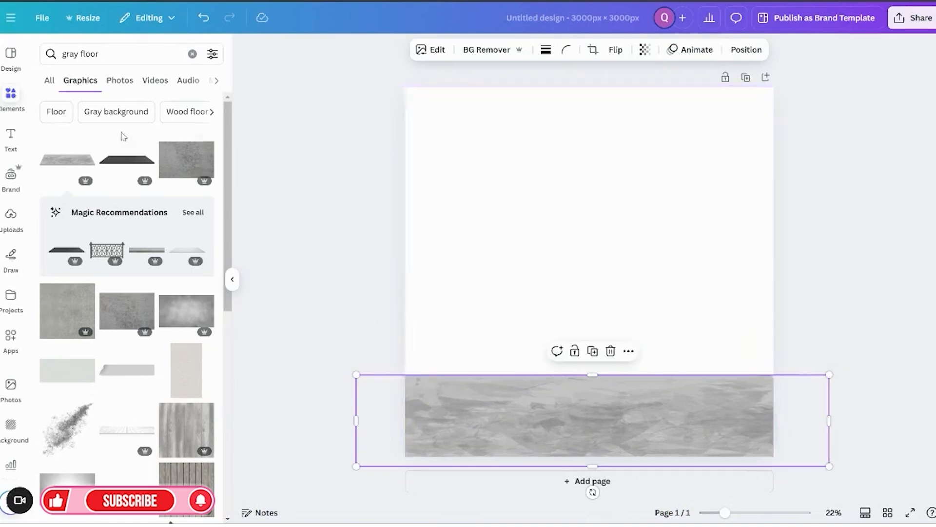
Search the elements for "gray wallpaper" and insert the gray-and-white striped graphic
{"action": "left_click", "coordinate": [194, 54]}
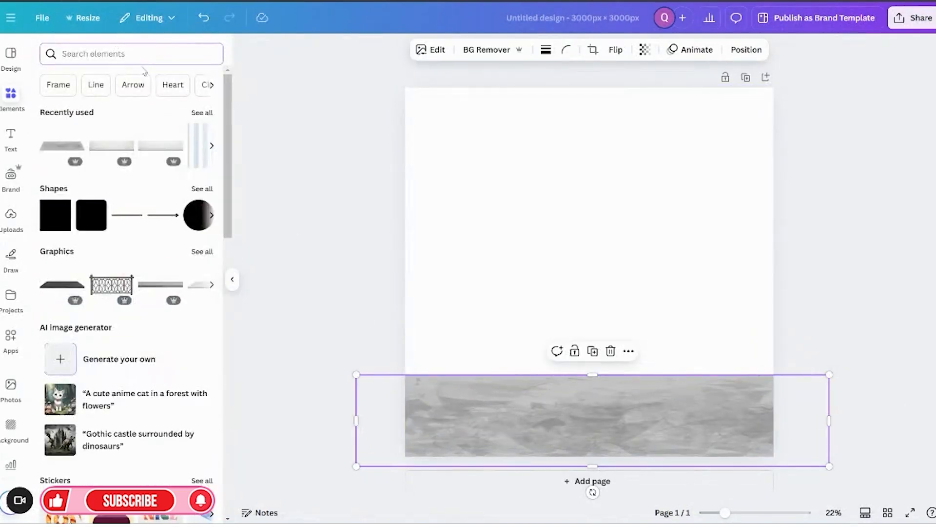
{"action": "type", "text": "gray wa"}
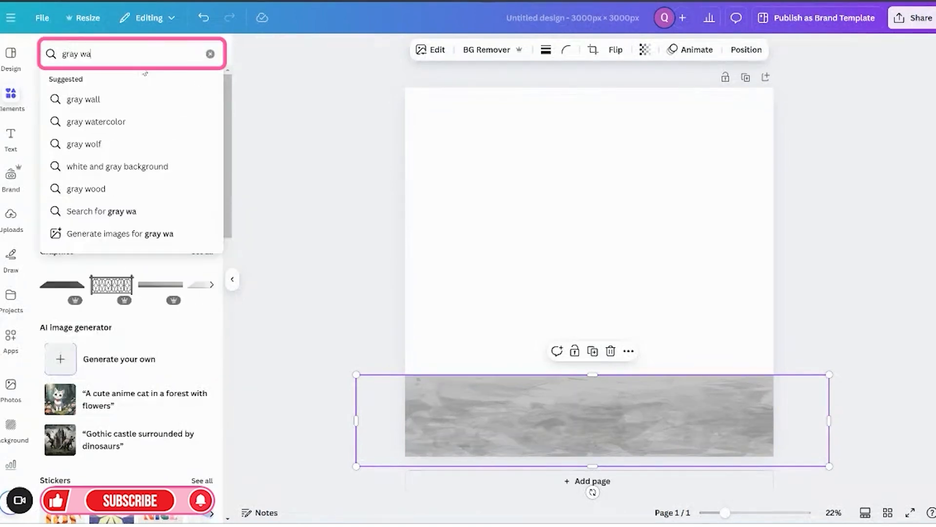
{"action": "type", "text": "llpaper"}
{"action": "key", "text": "Return"}
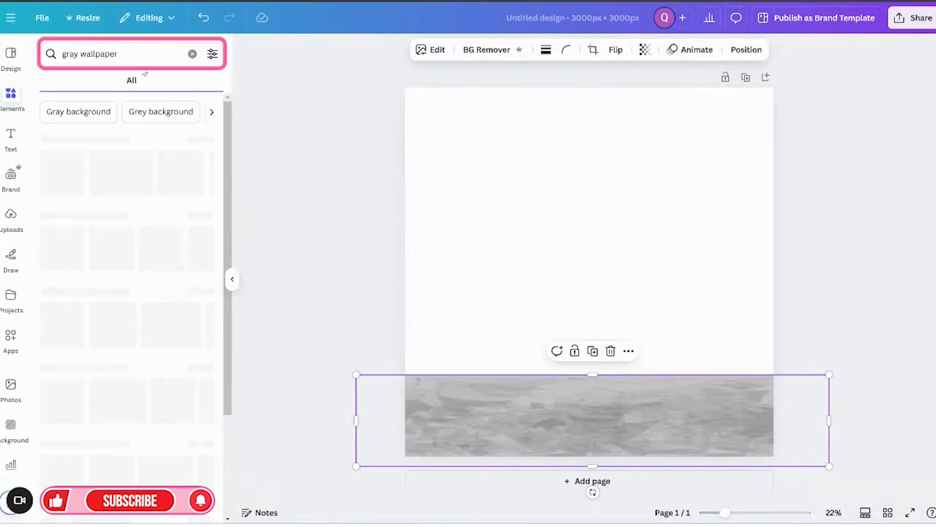
{"action": "left_click", "coordinate": [75, 161]}
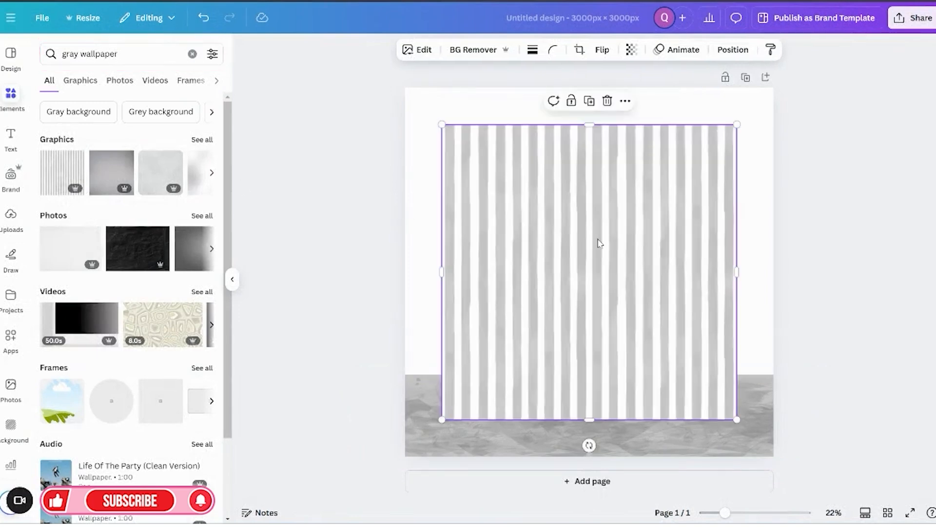
Fit the striped wallpaper to the page's full width from its top edge down to the floor
{"action": "left_click_drag", "start_coordinate": [600, 243], "coordinate": [560, 203]}
{"action": "left_click_drag", "start_coordinate": [700, 235], "coordinate": [779, 236]}
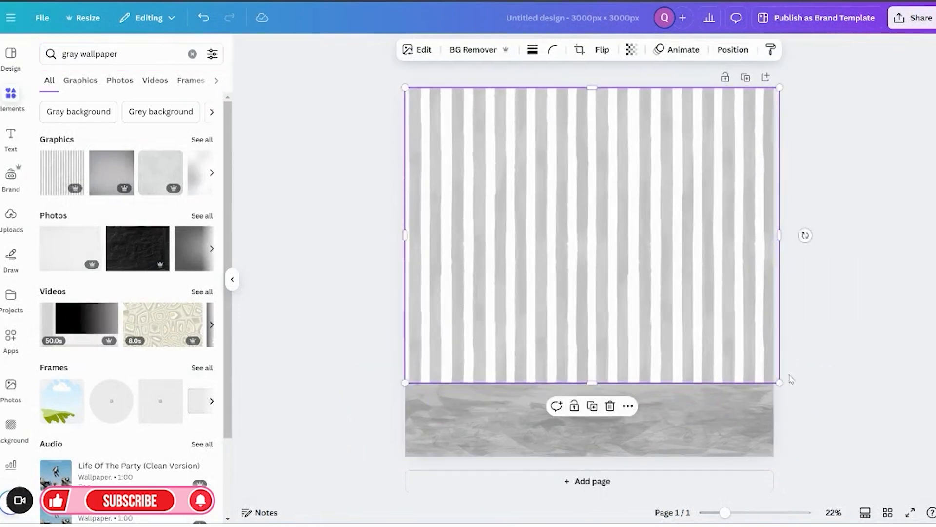
{"action": "mouse_move", "coordinate": [780, 383]}
{"action": "left_mouse_down"}
{"action": "mouse_move", "coordinate": [767, 372]}
{"action": "mouse_move", "coordinate": [774, 378]}
{"action": "left_mouse_up"}
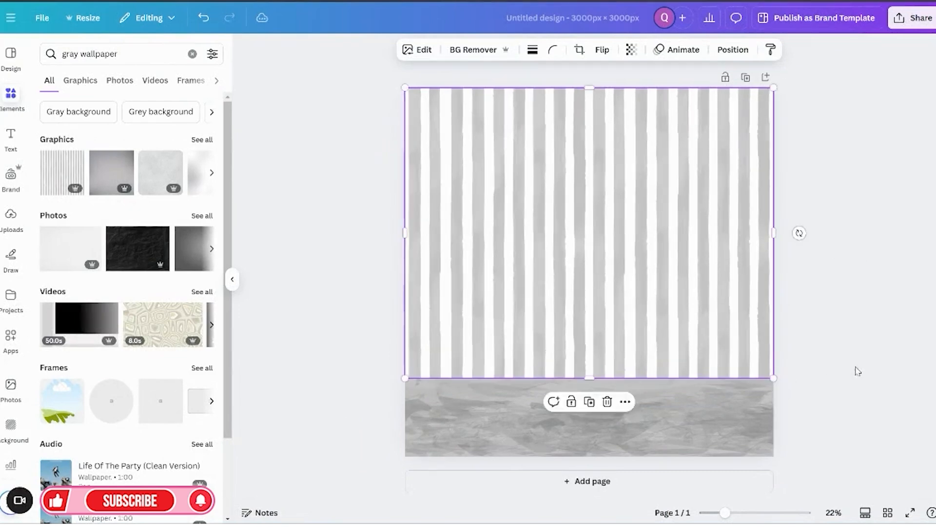
{"action": "left_click", "coordinate": [857, 370]}
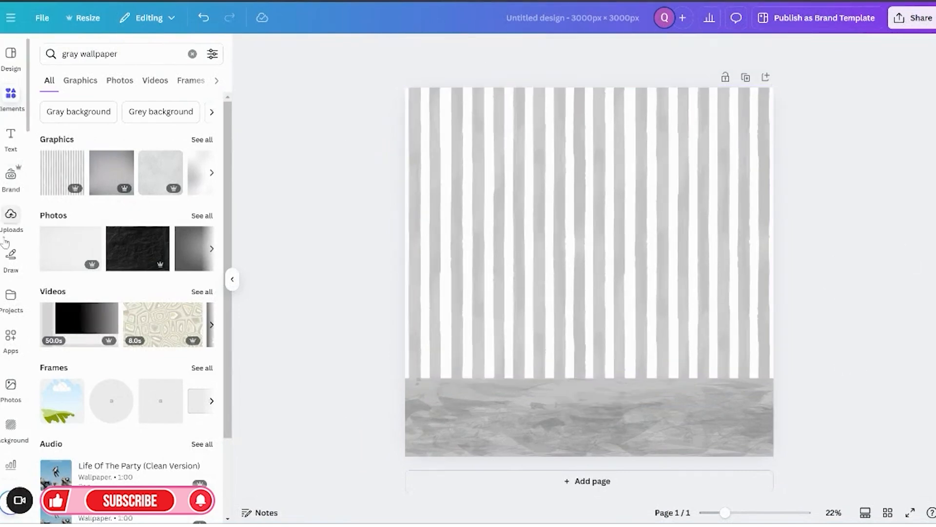
Insert the uploaded three-column arched bookcase with drawers and remove its background
{"action": "left_click", "coordinate": [6, 216]}
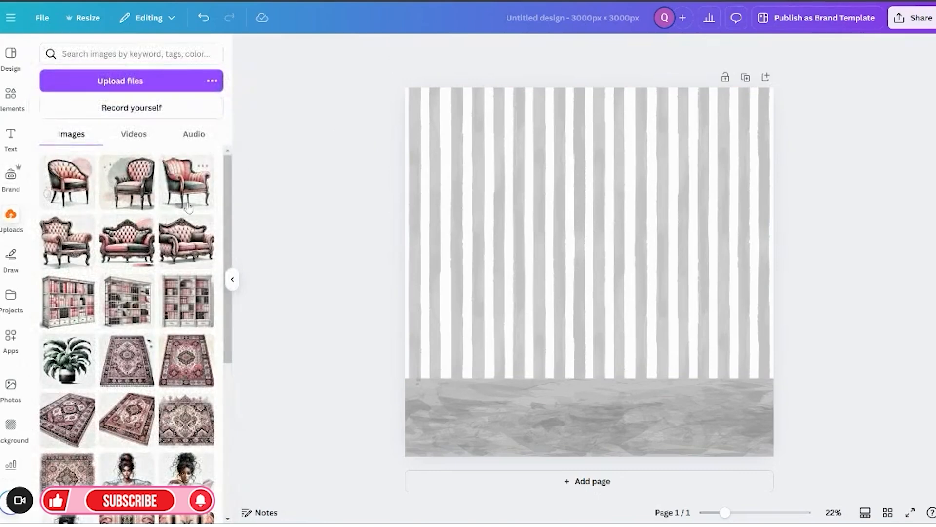
{"action": "left_click", "coordinate": [187, 300]}
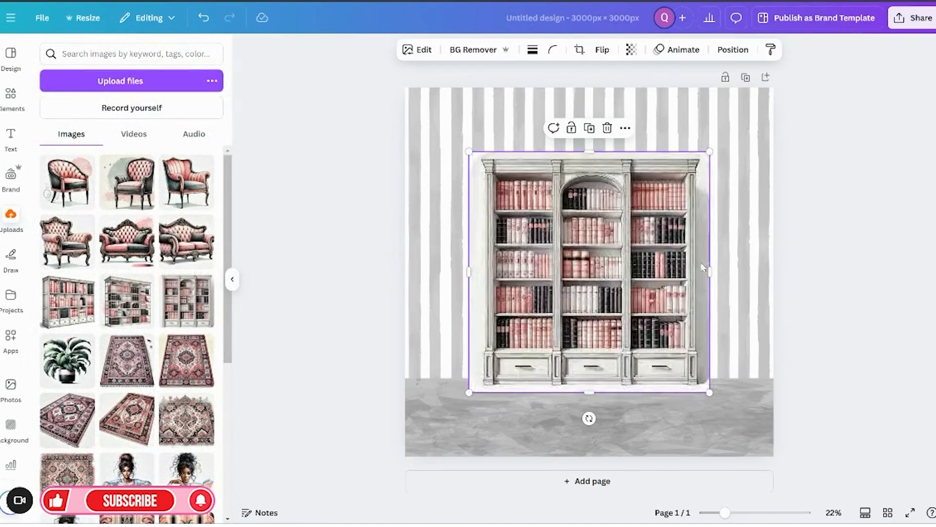
{"action": "left_click", "coordinate": [474, 51]}
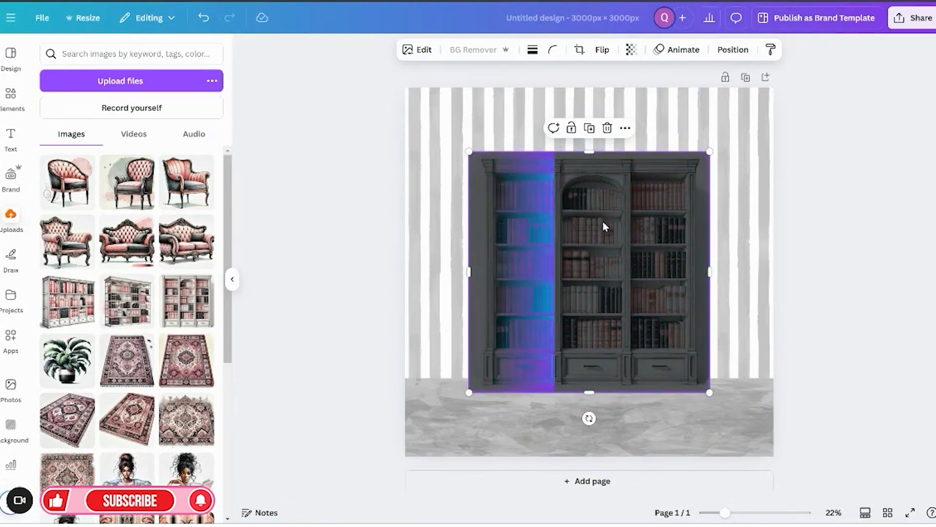
Enlarge the bookcase slightly and shift it a little toward the left of the wallpapered wall
{"action": "left_click_drag", "start_coordinate": [707, 152], "coordinate": [730, 130]}
{"action": "left_click", "coordinate": [867, 219]}
{"action": "mouse_move", "coordinate": [648, 269]}
{"action": "left_mouse_down"}
{"action": "mouse_move", "coordinate": [631, 261]}
{"action": "mouse_move", "coordinate": [630, 270]}
{"action": "left_mouse_up"}
{"action": "left_click", "coordinate": [867, 294]}
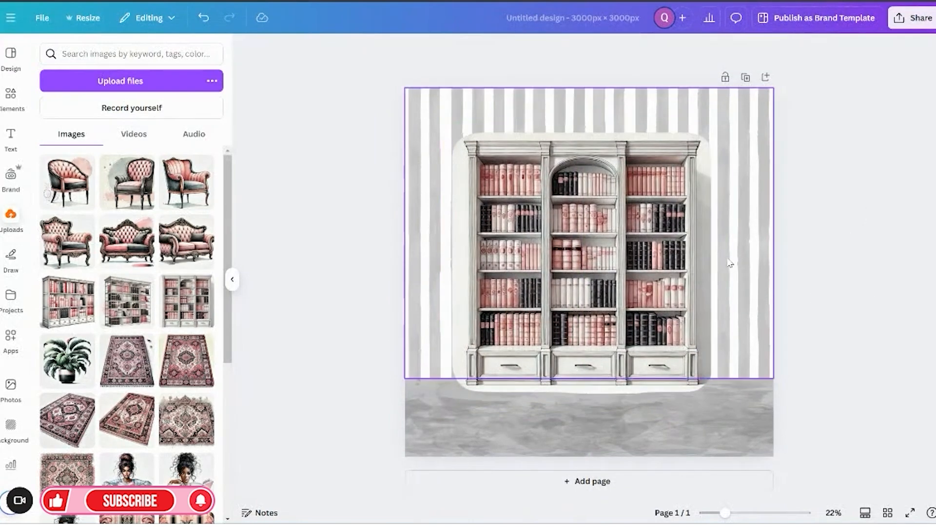
Copy the bookcase, add a blank second page and paste the bookcase onto it
{"action": "left_click", "coordinate": [663, 265]}
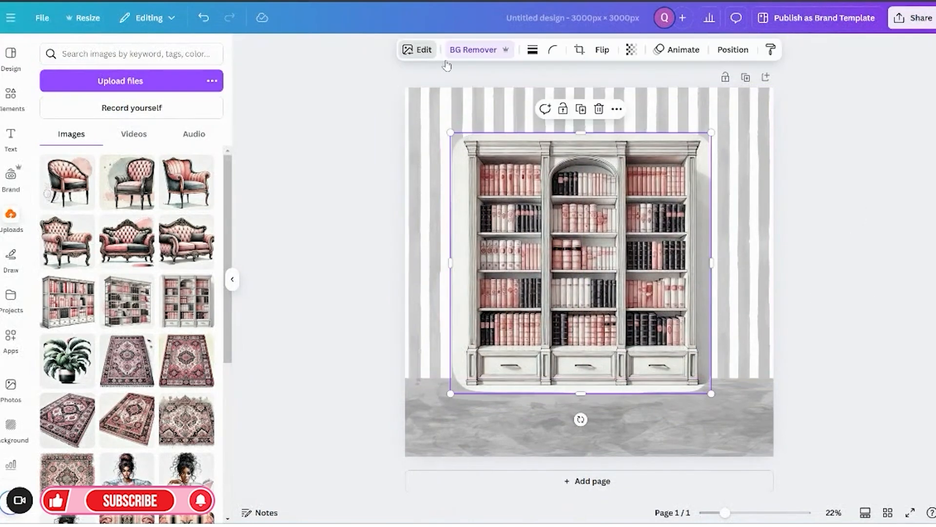
{"action": "right_click", "coordinate": [633, 213]}
{"action": "left_click", "coordinate": [685, 170]}
{"action": "left_click", "coordinate": [766, 77]}
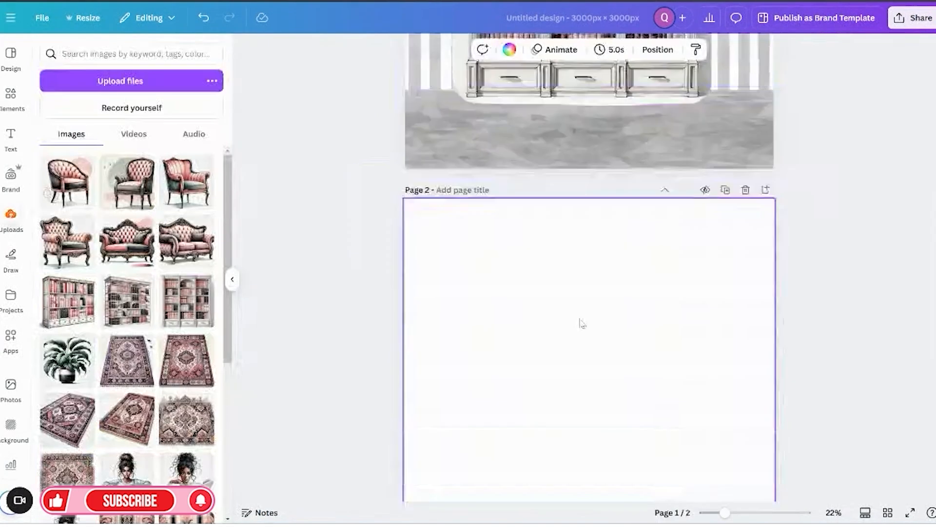
{"action": "right_click", "coordinate": [551, 287]}
{"action": "left_click", "coordinate": [570, 341]}
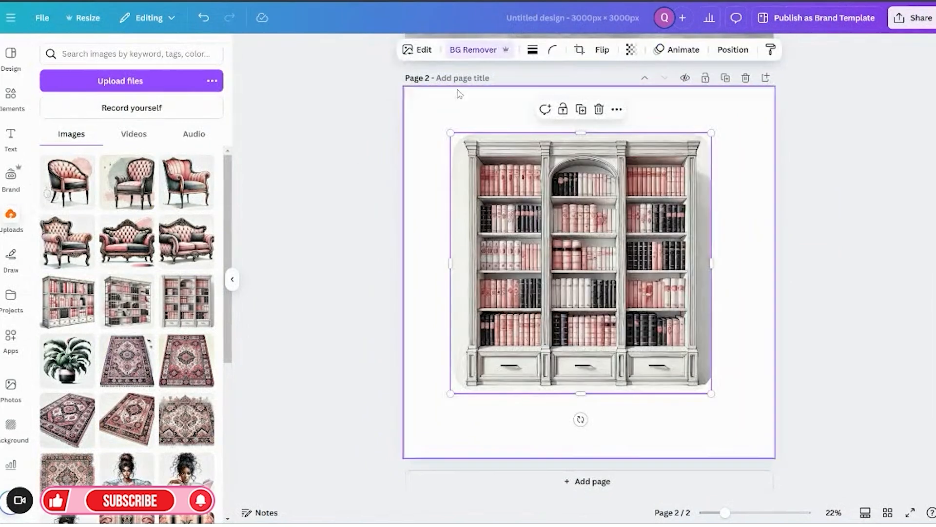
Try to isolate the page 2 bookcase with Magic Grab, selecting its corner trim and the whole cabinet
{"action": "left_click", "coordinate": [425, 50]}
{"action": "left_click", "coordinate": [163, 166]}
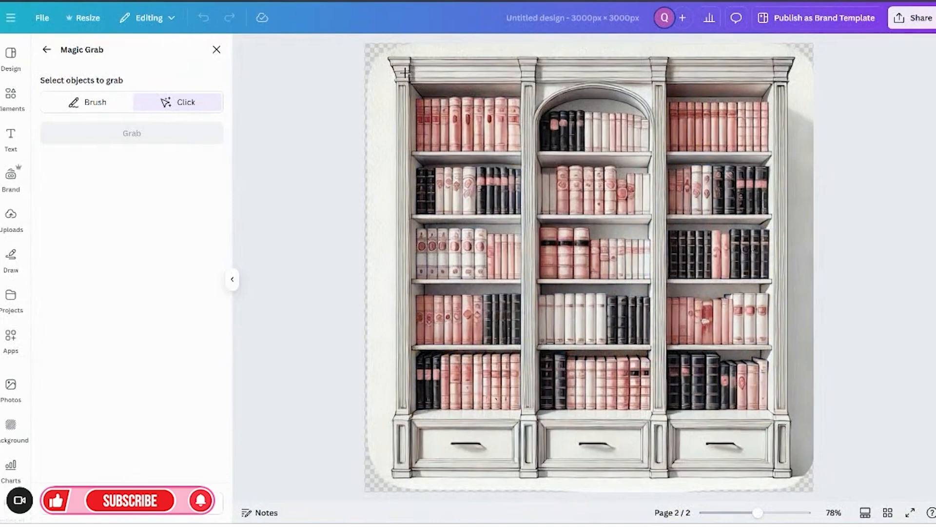
{"action": "left_click", "coordinate": [405, 72]}
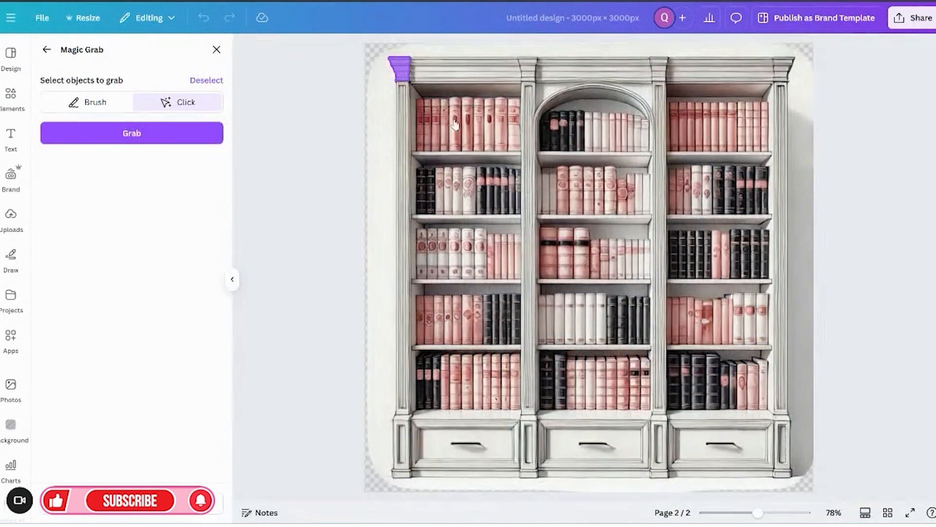
{"action": "left_click", "coordinate": [449, 77]}
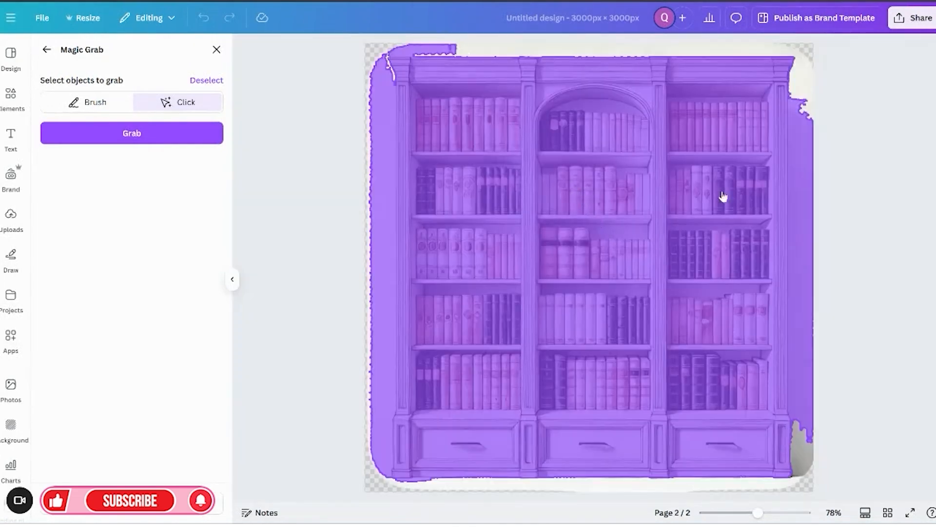
{"action": "left_click", "coordinate": [132, 132]}
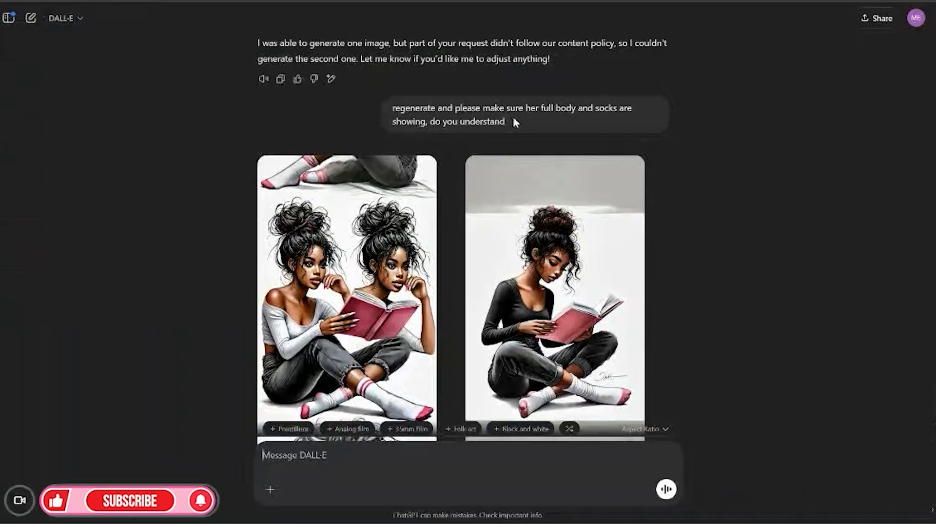
Switch to the DALL·E chat and resubmit the earlier prompt for a white bookshelf with pink and black books on a white-only background
{"action": "scroll", "coordinate": [585, 281], "scroll_direction": "down", "scroll_amount": 3}
{"action": "scroll", "coordinate": [585, 280], "scroll_direction": "up", "scroll_amount": 5}
{"action": "scroll", "coordinate": [586, 280], "scroll_direction": "up", "scroll_amount": 20}
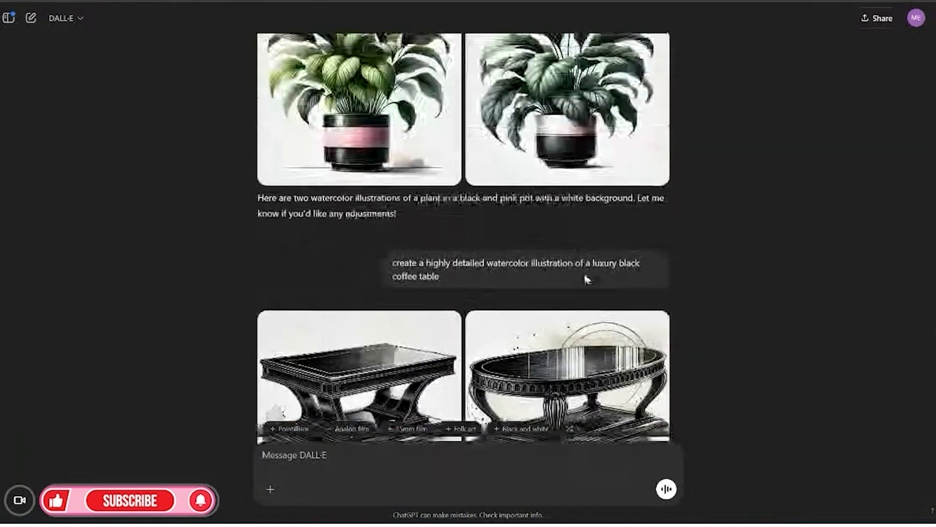
{"action": "scroll", "coordinate": [587, 279], "scroll_direction": "down", "scroll_amount": 5}
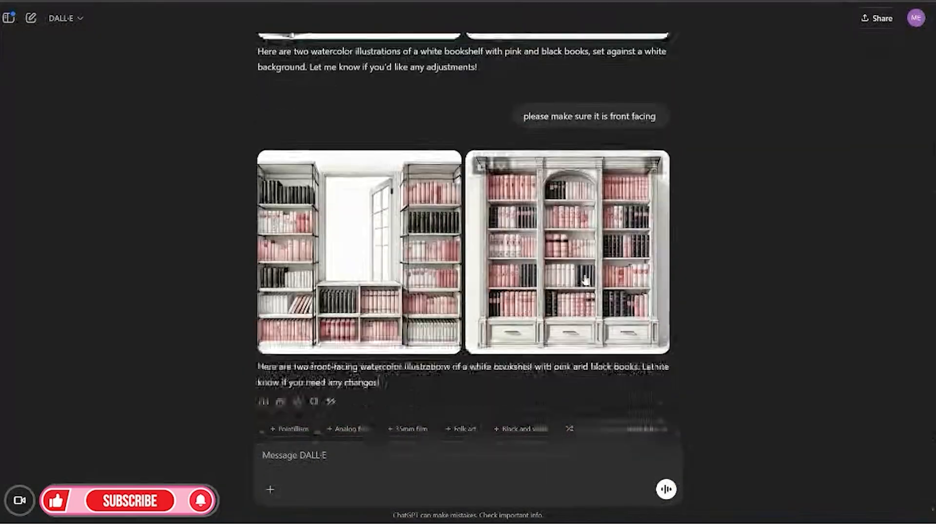
{"action": "scroll", "coordinate": [585, 278], "scroll_direction": "up", "scroll_amount": 9}
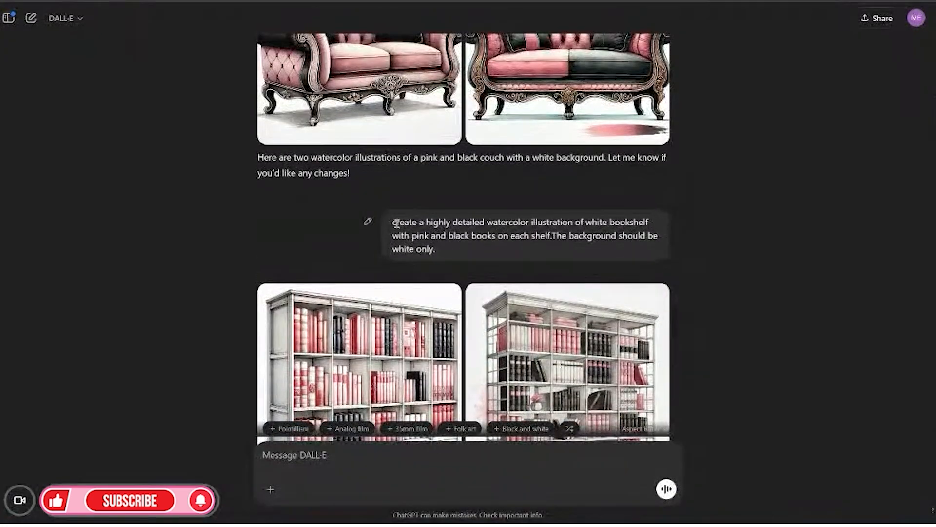
{"action": "left_click_drag", "start_coordinate": [394, 222], "coordinate": [463, 253]}
{"action": "mouse_move", "coordinate": [393, 222]}
{"action": "left_mouse_down"}
{"action": "mouse_move", "coordinate": [438, 249]}
{"action": "mouse_move", "coordinate": [394, 220]}
{"action": "left_mouse_up"}
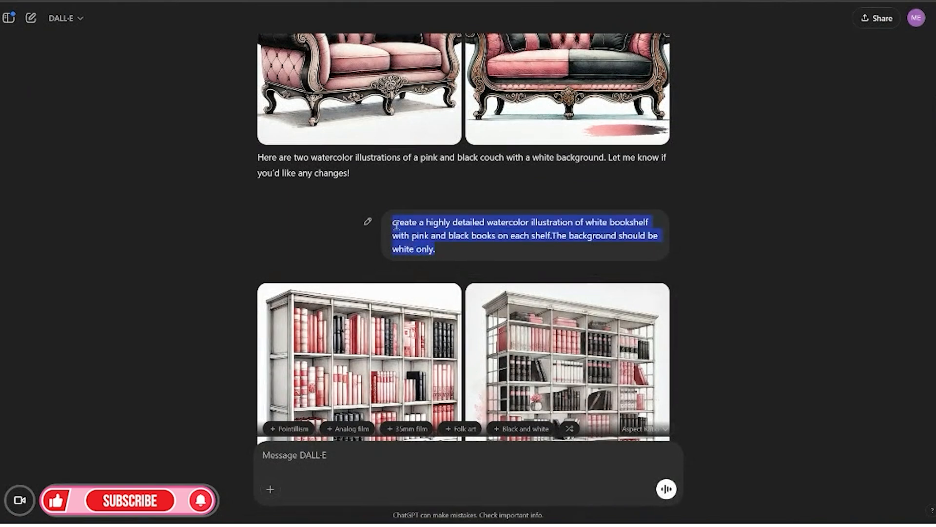
{"action": "right_click", "coordinate": [405, 233]}
{"action": "left_click", "coordinate": [424, 247]}
{"action": "left_click", "coordinate": [454, 464]}
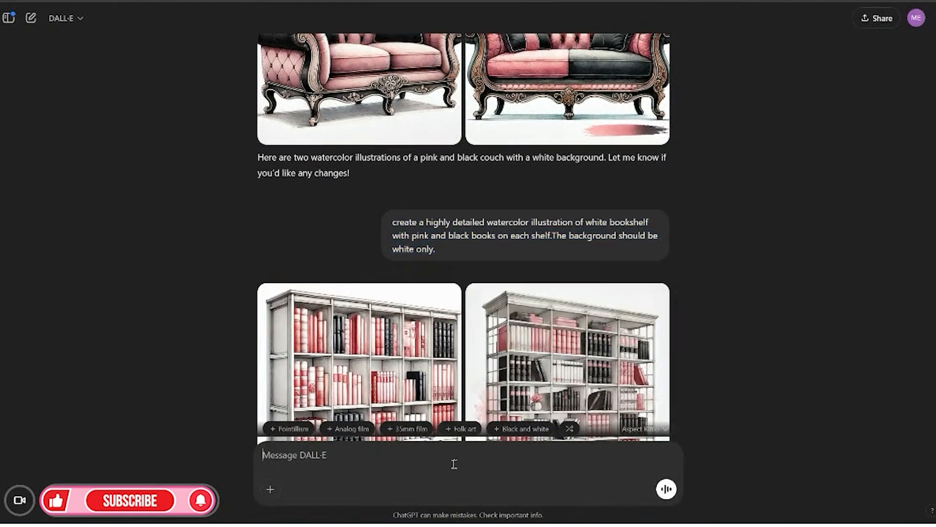
{"action": "key", "text": "ctrl+v"}
{"action": "key", "text": "Return"}
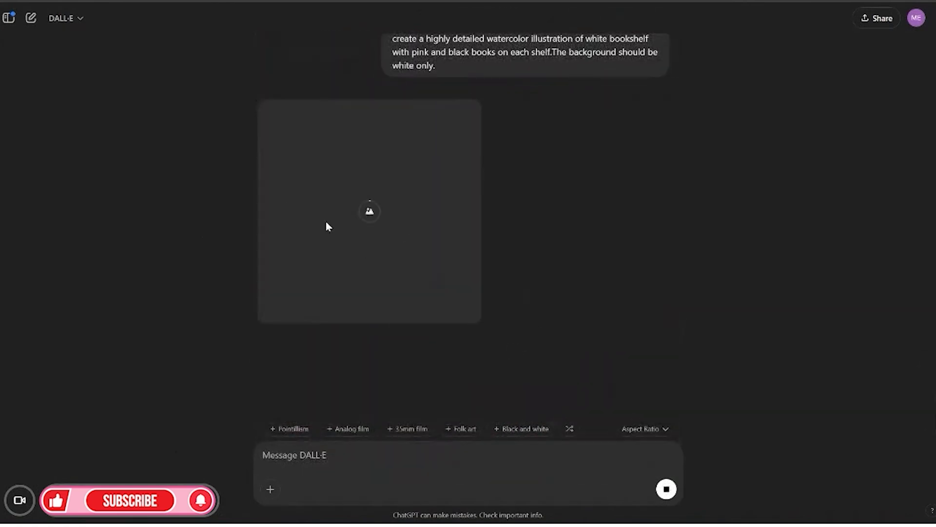
Copy the earlier prompt describing the woman with a messy updo bun reading a pink book
{"action": "scroll", "coordinate": [599, 199], "scroll_direction": "up", "scroll_amount": 10}
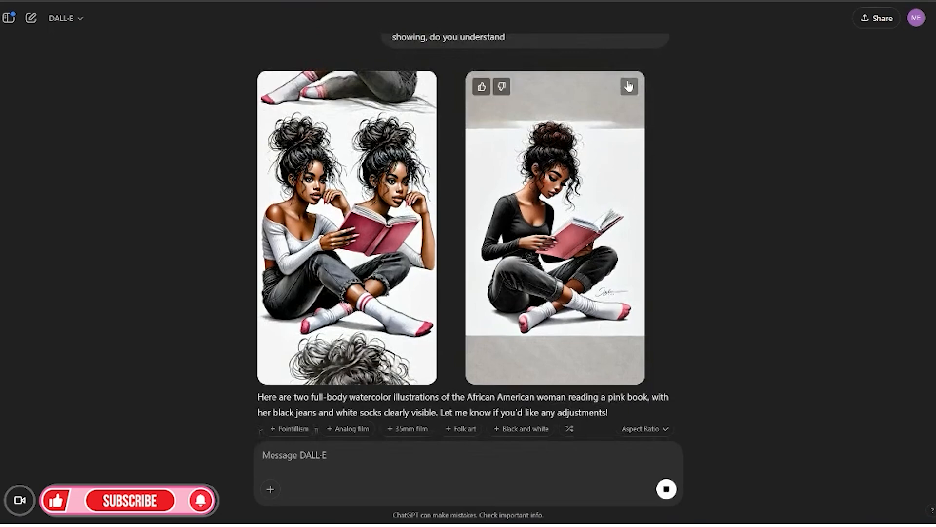
{"action": "scroll", "coordinate": [541, 297], "scroll_direction": "up", "scroll_amount": 4}
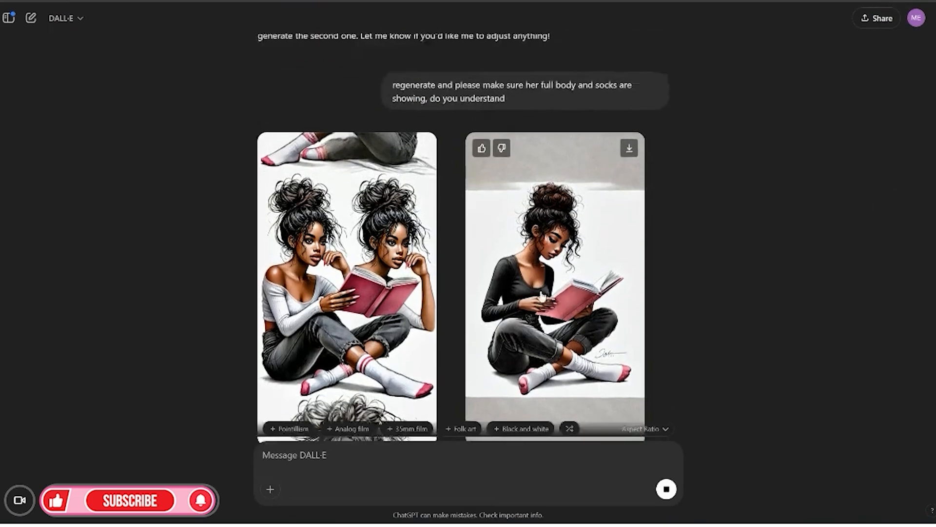
{"action": "scroll", "coordinate": [712, 303], "scroll_direction": "down", "scroll_amount": 10}
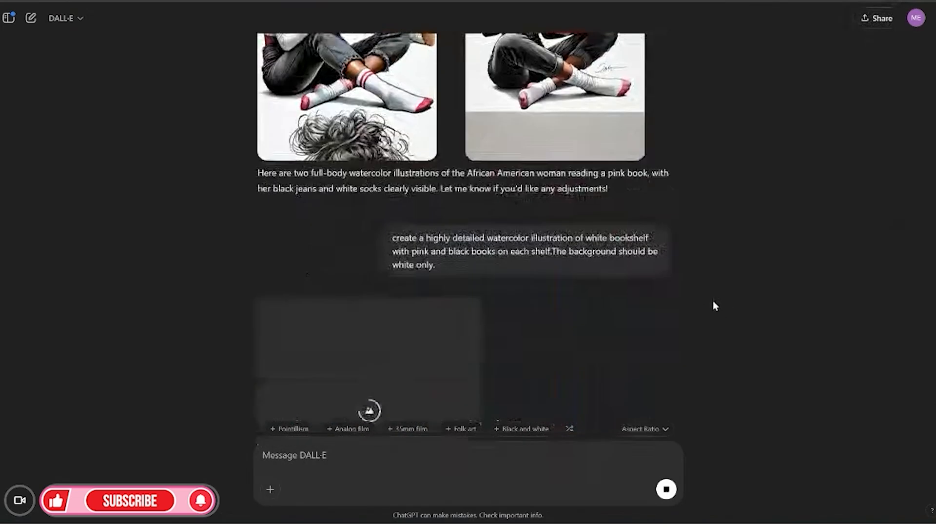
{"action": "scroll", "coordinate": [712, 303], "scroll_direction": "up", "scroll_amount": 10}
{"action": "scroll", "coordinate": [536, 239], "scroll_direction": "up", "scroll_amount": 2}
{"action": "scroll", "coordinate": [527, 239], "scroll_direction": "down", "scroll_amount": 2}
{"action": "scroll", "coordinate": [527, 249], "scroll_direction": "up", "scroll_amount": 5}
{"action": "left_click_drag", "start_coordinate": [395, 68], "coordinate": [458, 136]}
{"action": "right_click", "coordinate": [418, 135]}
{"action": "left_click", "coordinate": [435, 155]}
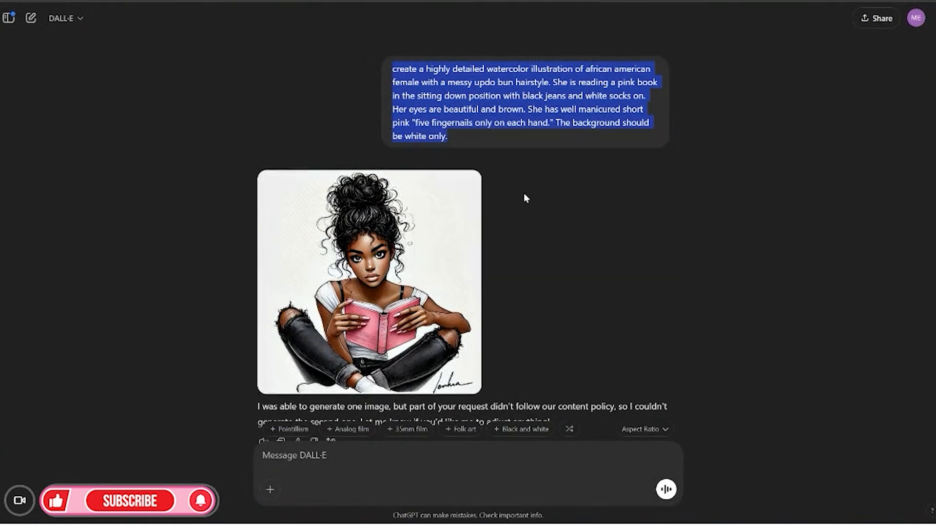
Download the newly generated open bookshelf that has stacked books on its top shelf
{"action": "scroll", "coordinate": [525, 197], "scroll_direction": "down", "scroll_amount": 15}
{"action": "scroll", "coordinate": [571, 208], "scroll_direction": "down", "scroll_amount": 2}
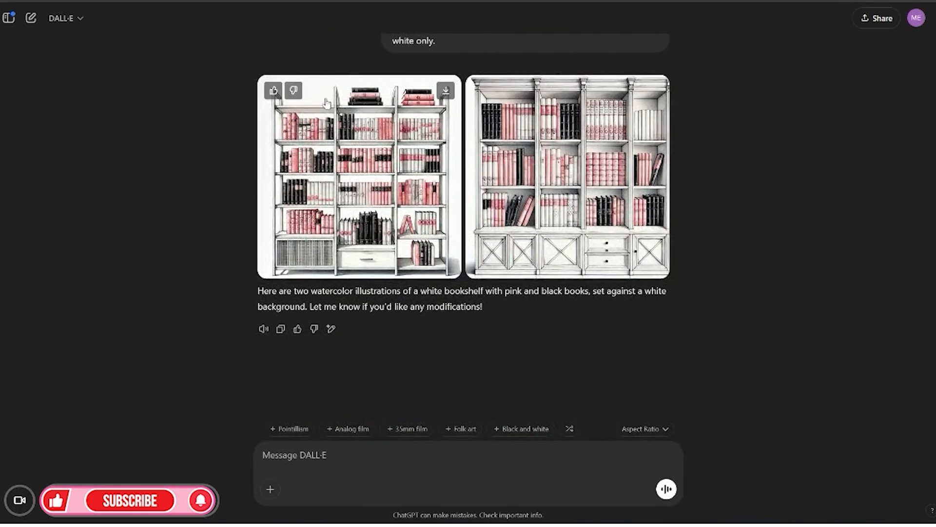
{"action": "left_click", "coordinate": [445, 91]}
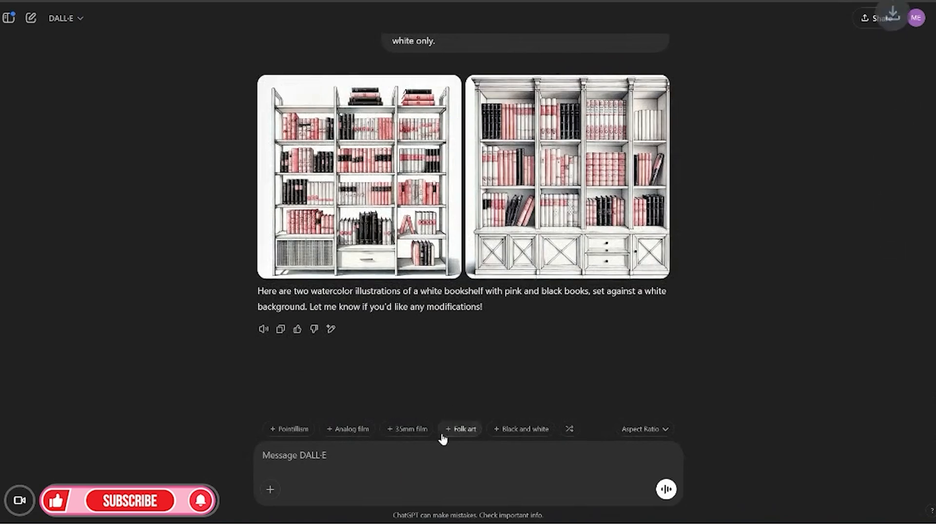
Submit the copied woman prompt with "She should be facing front." added after the sentence about her eyes
{"action": "key", "text": "ctrl+v"}
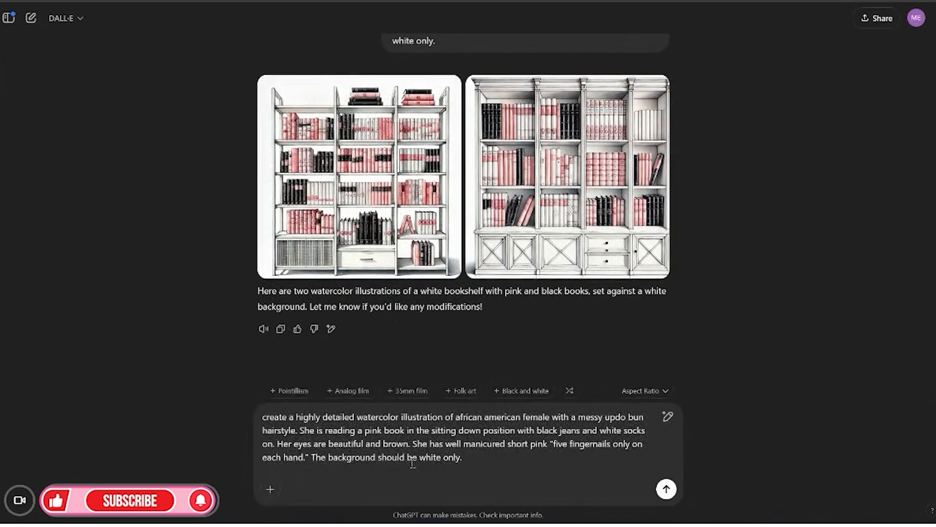
{"action": "type", "text": "e should b"}
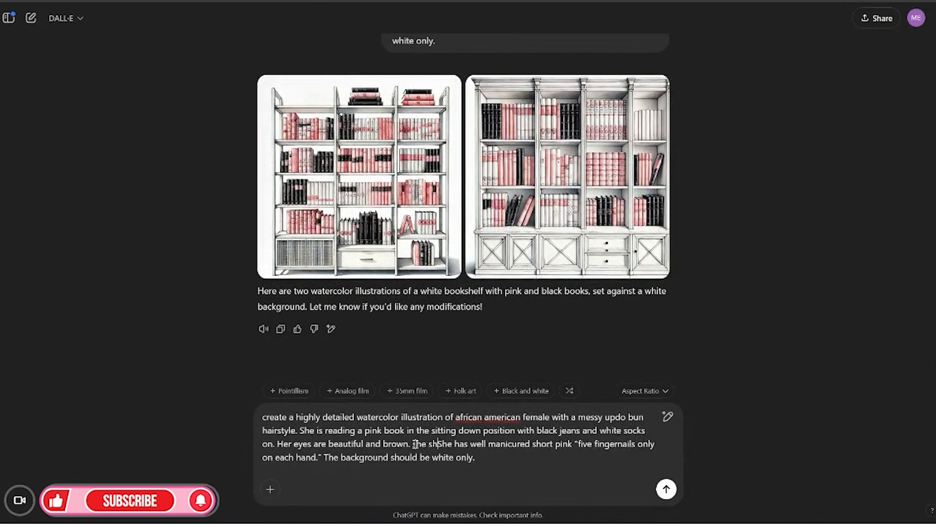
{"action": "type", "text": "e facing front."}
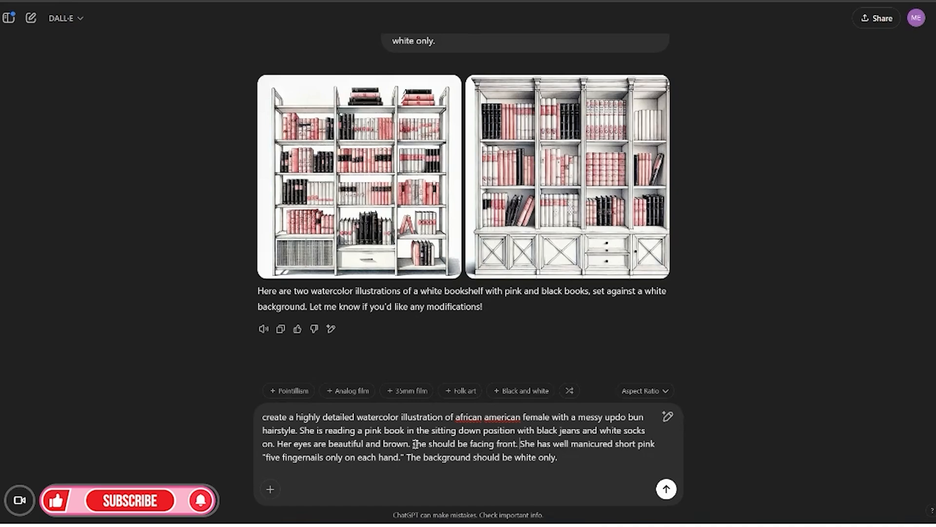
{"action": "key", "text": "Return"}
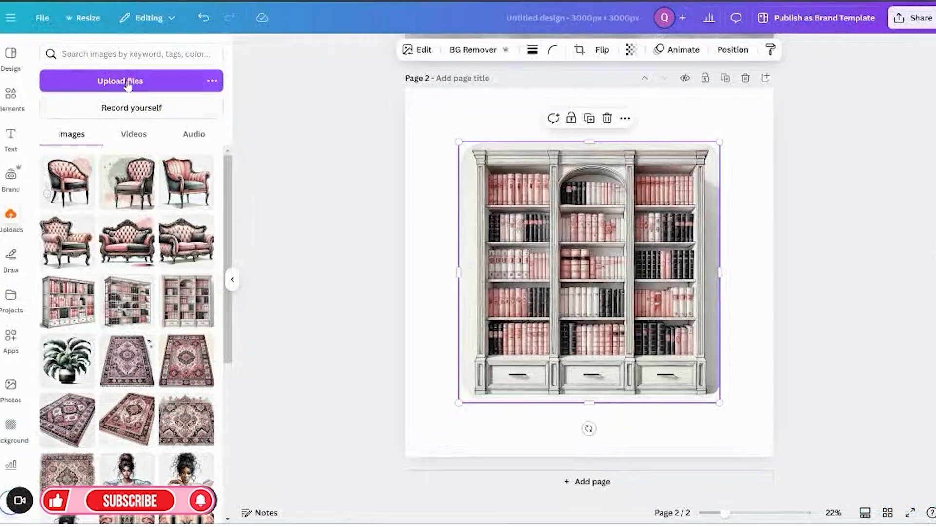
Switch back to Canva and upload the DALL·E bookshelf image file stamped 2025-02-11 21.43.33
{"action": "left_click", "coordinate": [131, 79]}
{"action": "left_click", "coordinate": [127, 58]}
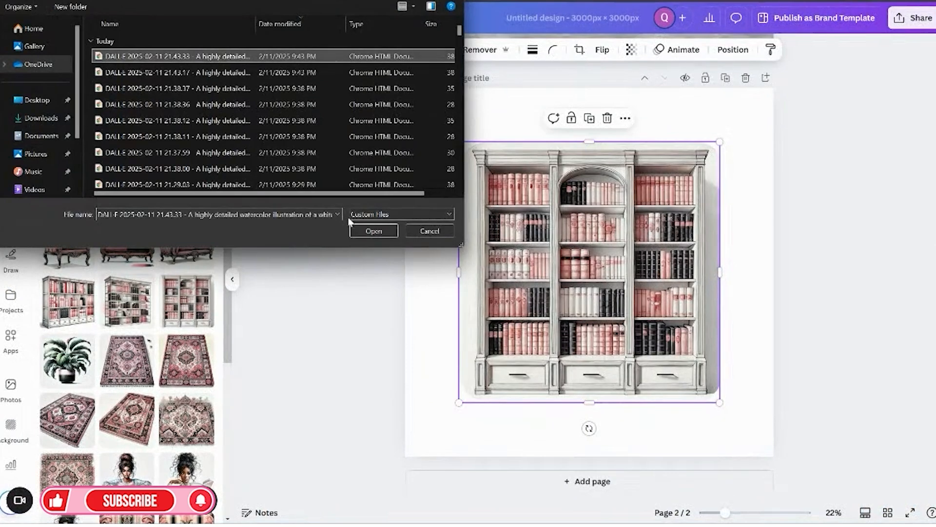
{"action": "left_click", "coordinate": [369, 231]}
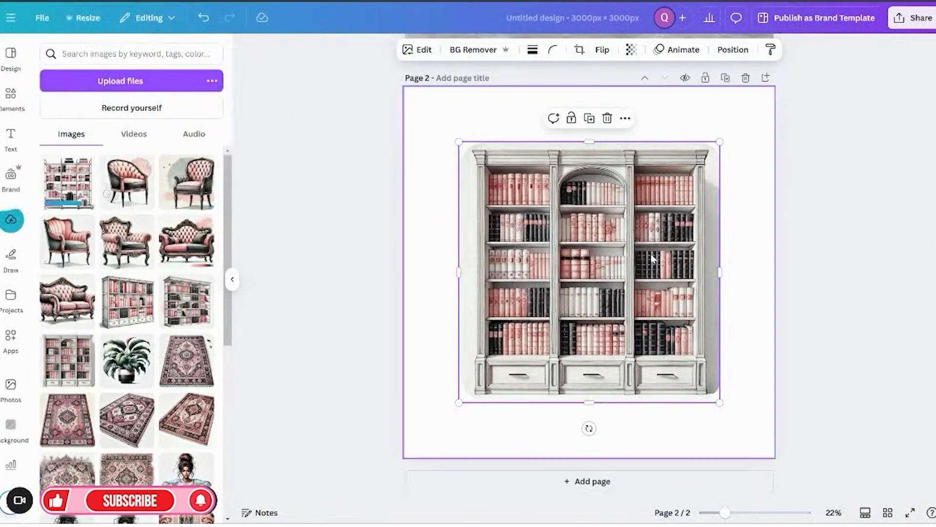
Delete the second page and remove the arched bookcase from the wallpapered room scene
{"action": "left_click", "coordinate": [745, 77]}
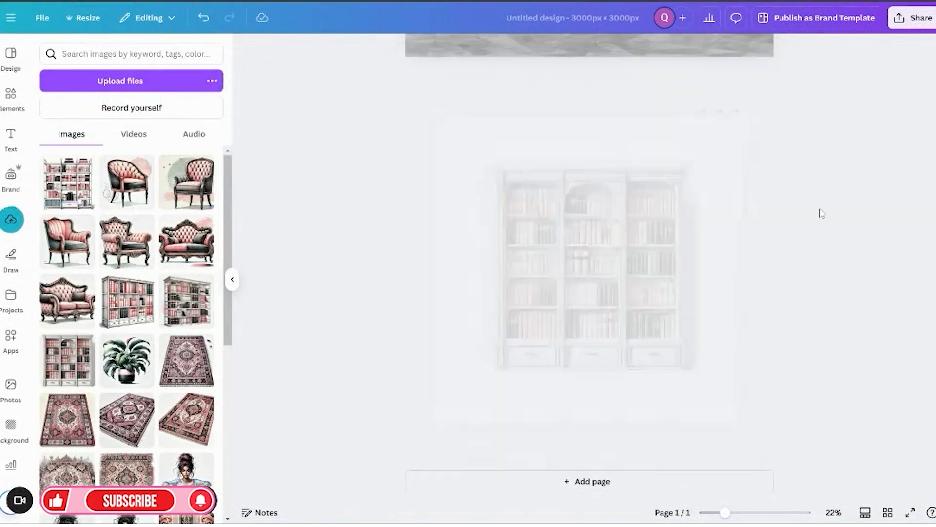
{"action": "left_click", "coordinate": [590, 264]}
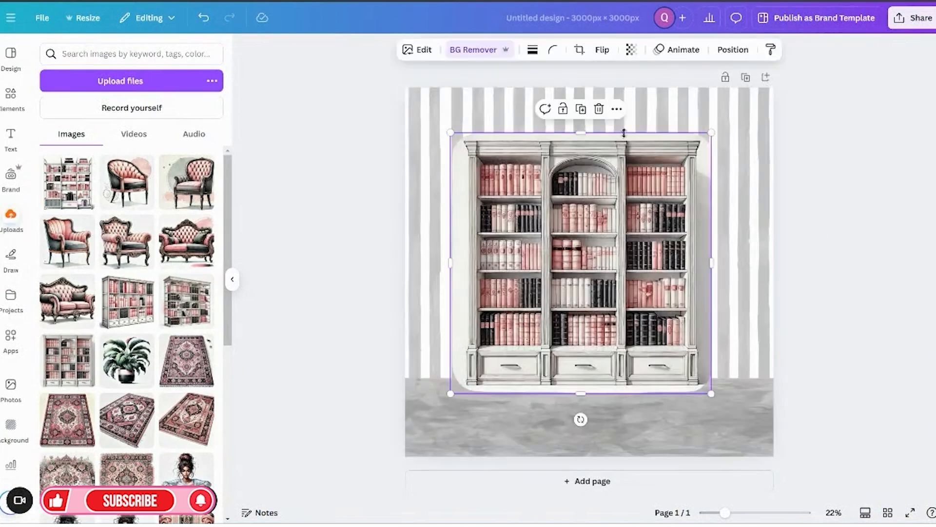
{"action": "left_click", "coordinate": [599, 109]}
Insert the newly uploaded open bookshelf into the room scene and remove its background
{"action": "left_click", "coordinate": [83, 183]}
{"action": "left_click", "coordinate": [485, 159]}
{"action": "left_click", "coordinate": [473, 49]}
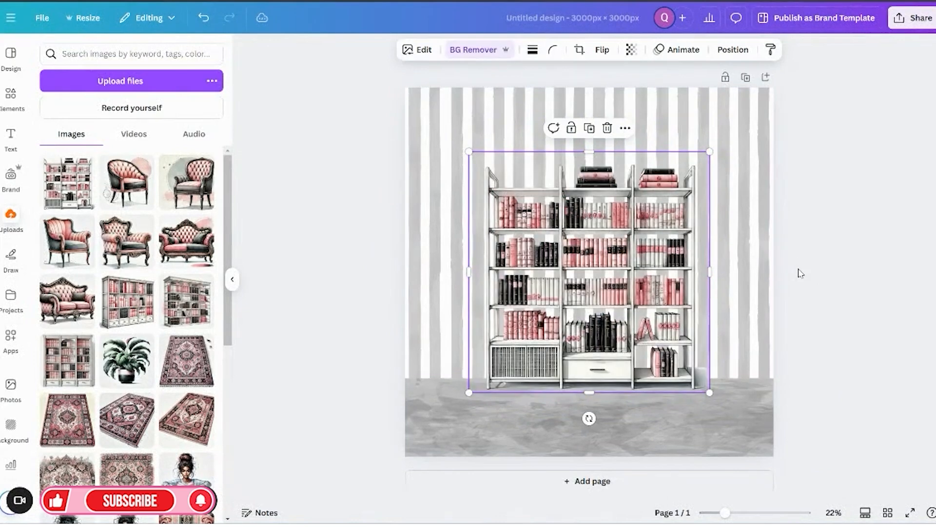
Enlarge the open bookshelf slightly and position it against the striped wall with its feet on the floor
{"action": "left_click_drag", "start_coordinate": [668, 263], "coordinate": [645, 278]}
{"action": "left_click_drag", "start_coordinate": [688, 165], "coordinate": [710, 143]}
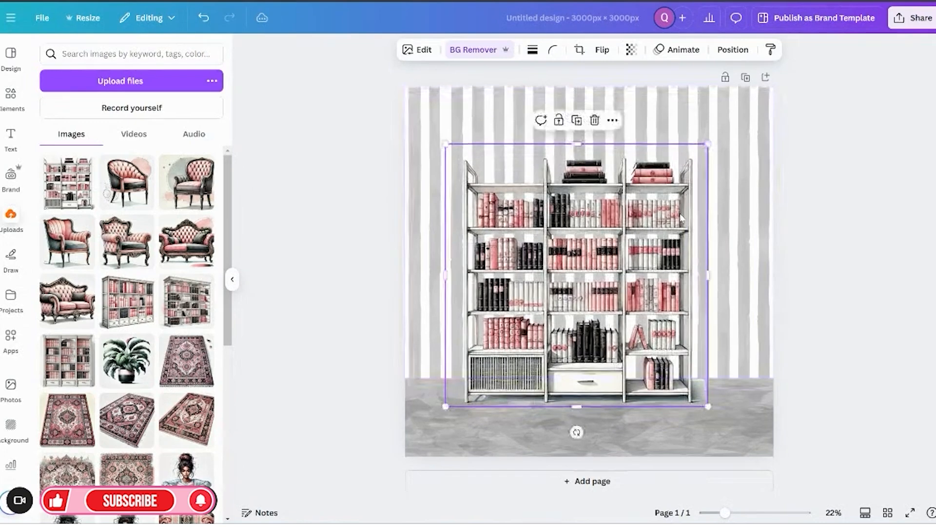
{"action": "left_click_drag", "start_coordinate": [681, 218], "coordinate": [684, 208]}
{"action": "left_click", "coordinate": [875, 265]}
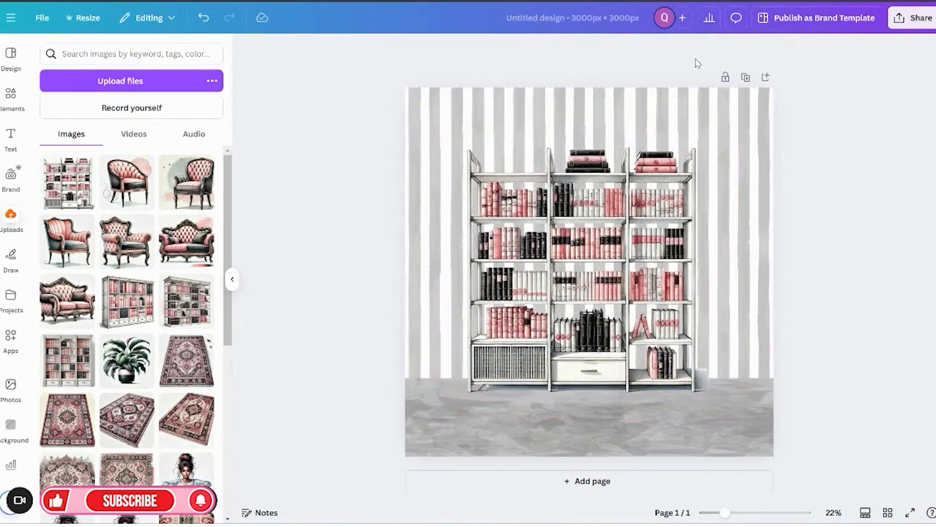
{"action": "mouse_move", "coordinate": [617, 265]}
{"action": "left_mouse_down"}
{"action": "mouse_move", "coordinate": [628, 262]}
{"action": "mouse_move", "coordinate": [614, 262]}
{"action": "left_mouse_up"}
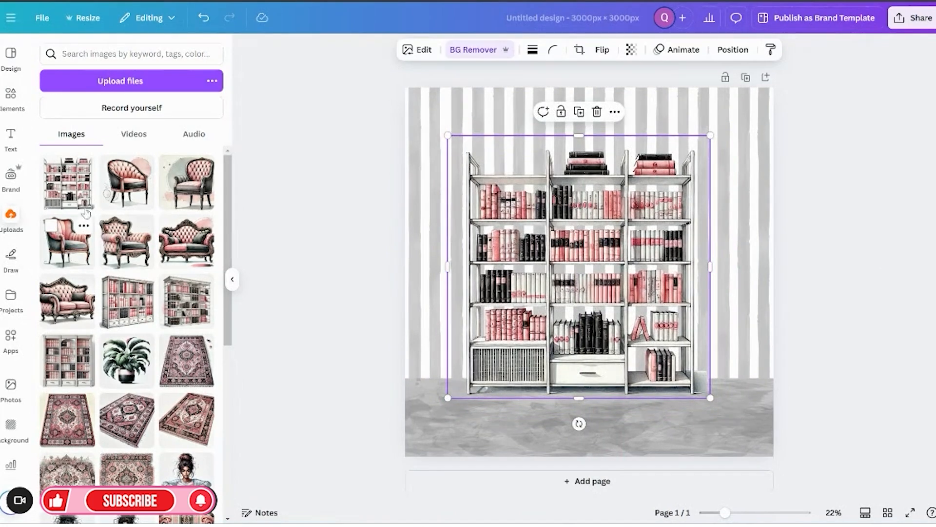
Add a blank second page, insert the rounded tufted pink and black armchair and remove its background
{"action": "left_click", "coordinate": [766, 77]}
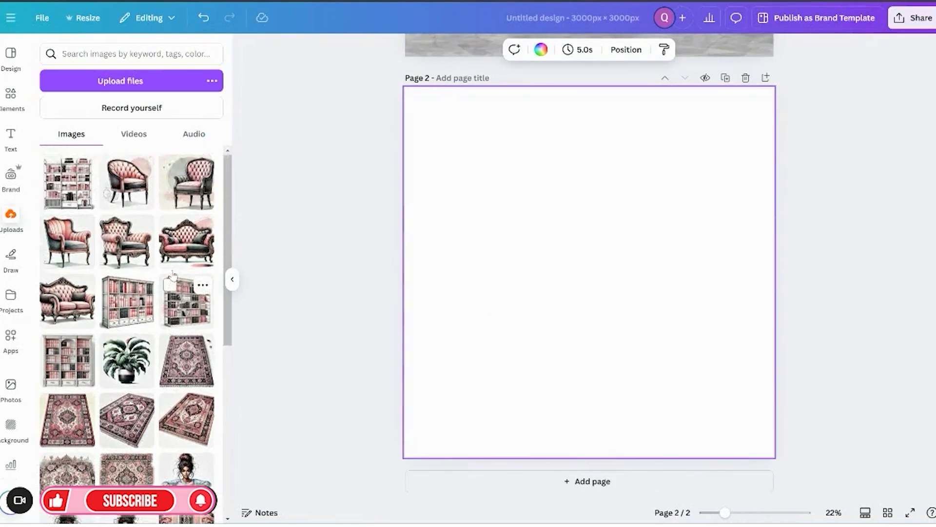
{"action": "left_click", "coordinate": [125, 187]}
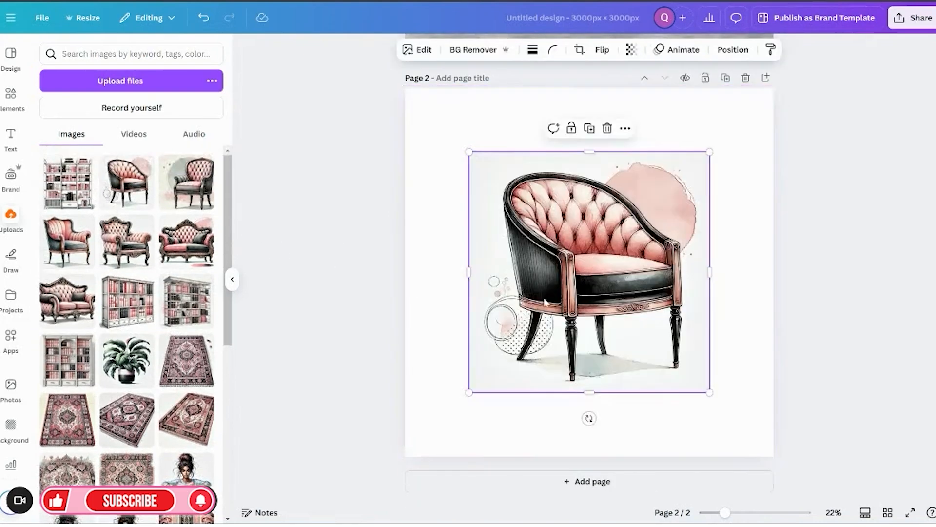
{"action": "left_click", "coordinate": [504, 48]}
Add a third page, insert the pink and black armchair with rolled arms and remove its background
{"action": "scroll", "coordinate": [735, 251], "scroll_direction": "up", "scroll_amount": 1}
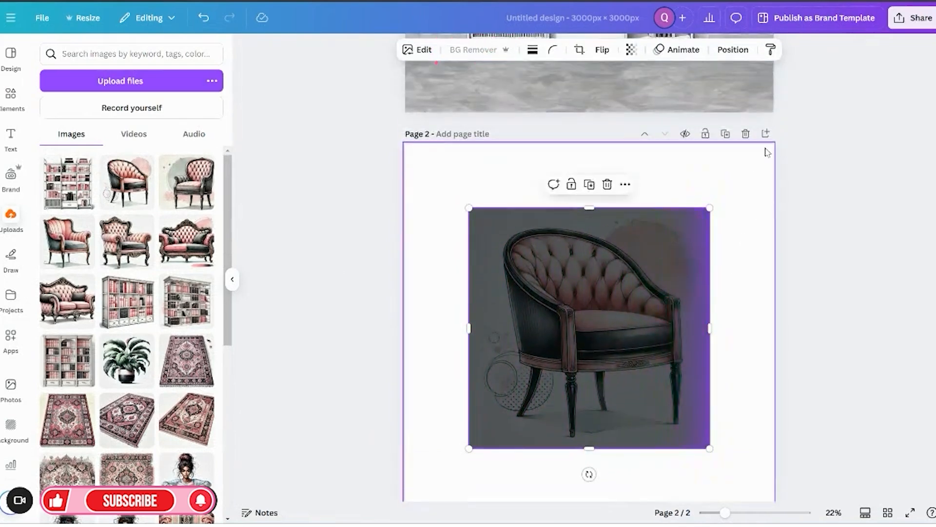
{"action": "left_click", "coordinate": [764, 134]}
{"action": "left_click", "coordinate": [92, 243]}
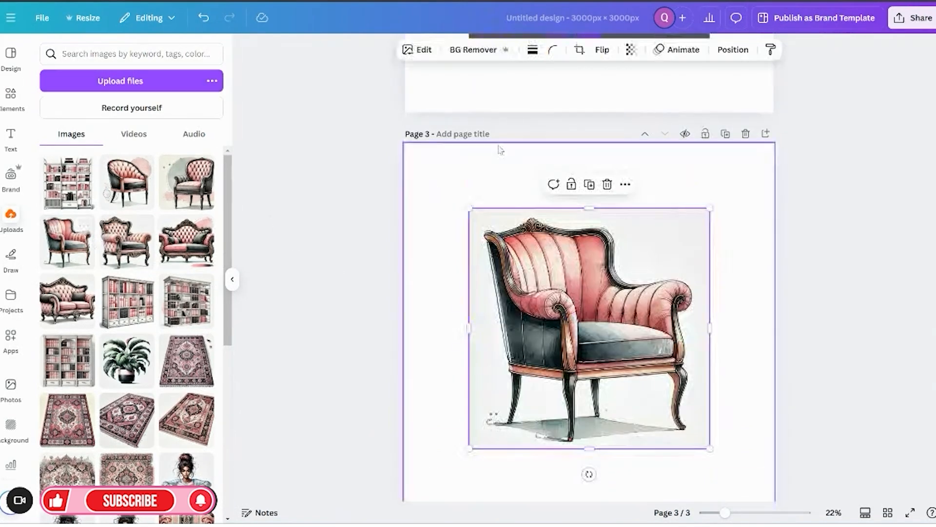
{"action": "left_click", "coordinate": [482, 50]}
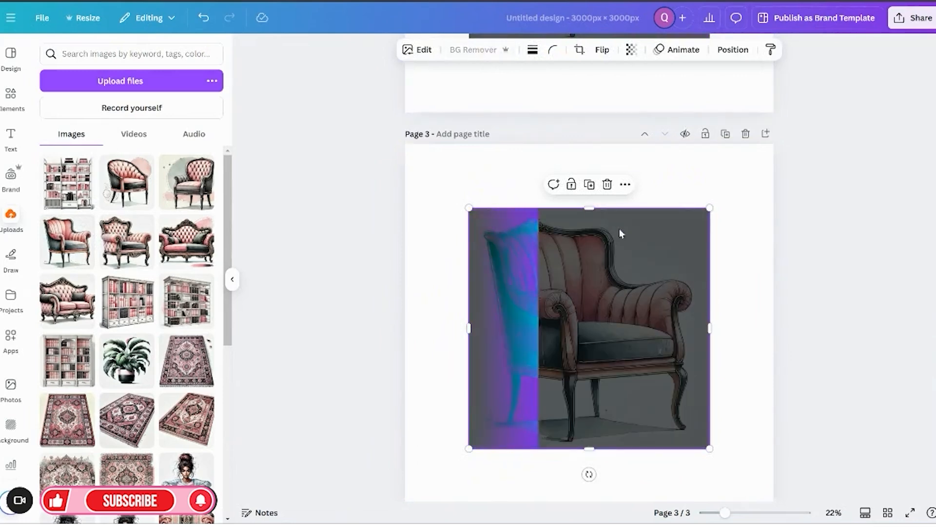
{"action": "scroll", "coordinate": [733, 300], "scroll_direction": "up", "scroll_amount": 5}
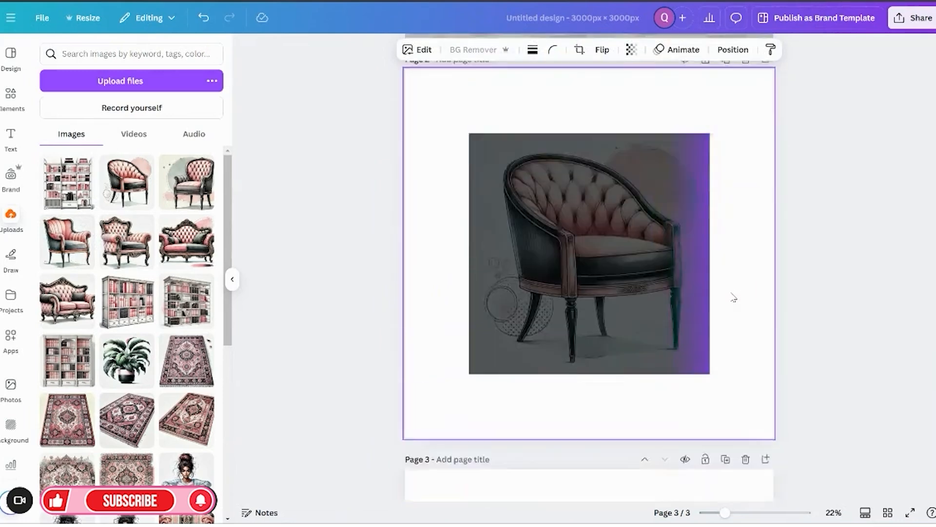
{"action": "scroll", "coordinate": [734, 342], "scroll_direction": "down", "scroll_amount": 4}
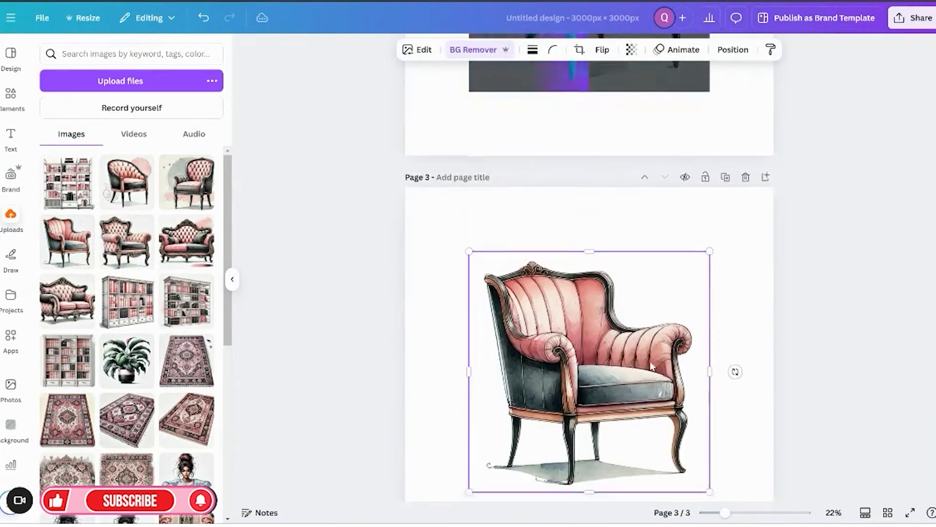
Try to separate the rolled-arm armchair on page 3 from its floor shadow with Magic Grab, and shift it up slightly
{"action": "scroll", "coordinate": [683, 370], "scroll_direction": "up", "scroll_amount": 5}
{"action": "scroll", "coordinate": [594, 290], "scroll_direction": "down", "scroll_amount": 5}
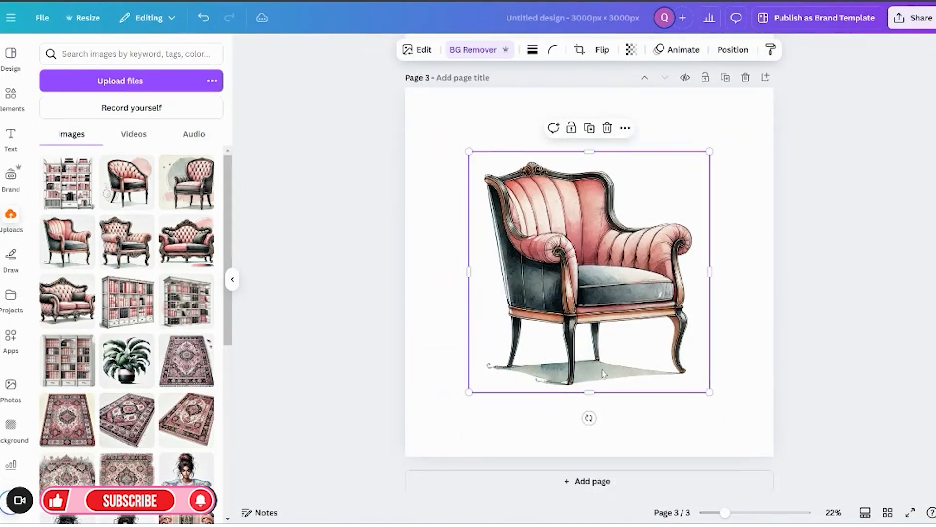
{"action": "left_click", "coordinate": [417, 50]}
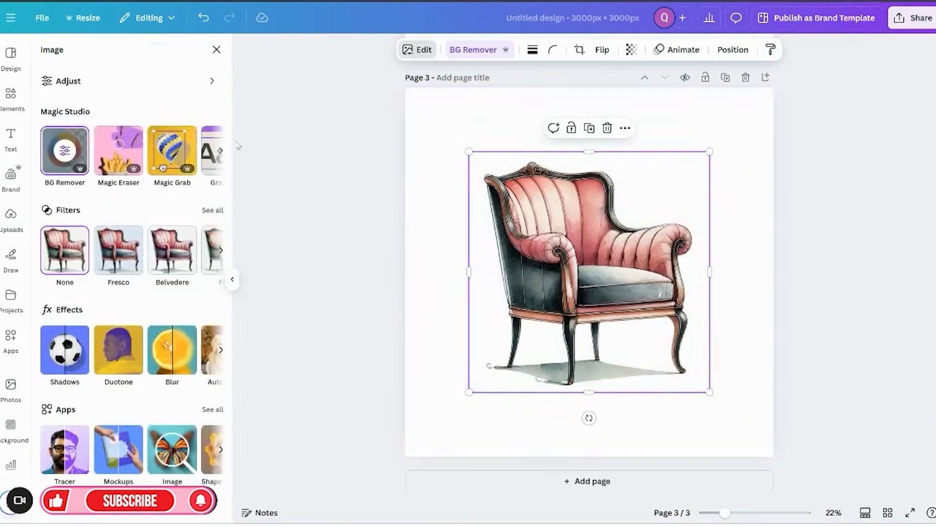
{"action": "left_click", "coordinate": [168, 160]}
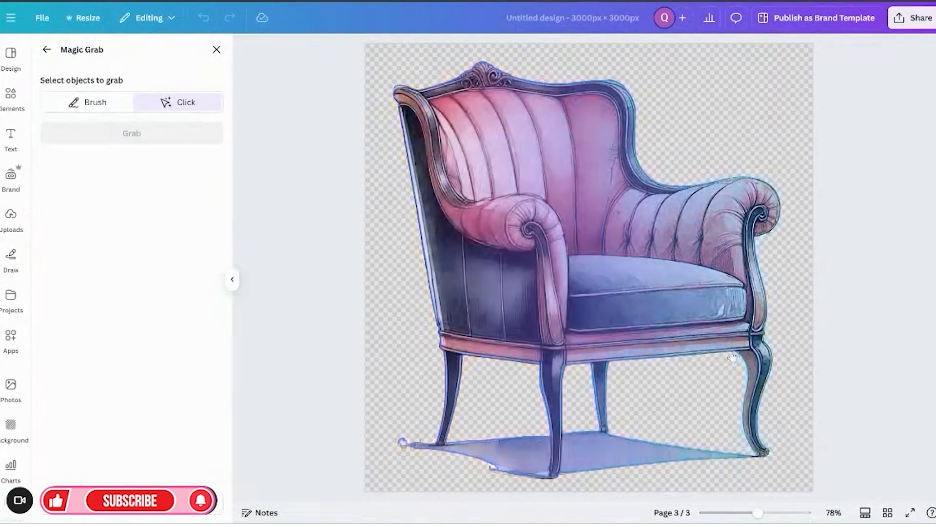
{"action": "left_click", "coordinate": [565, 282]}
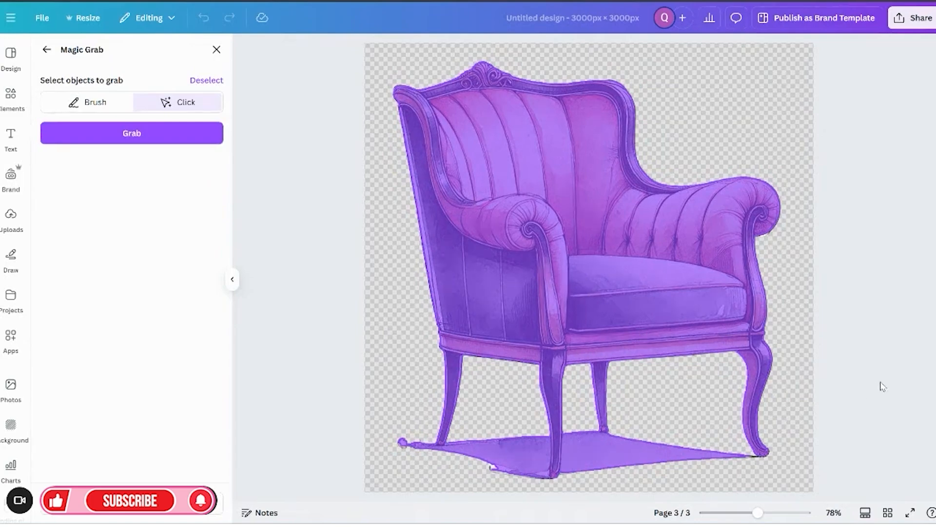
{"action": "left_click", "coordinate": [880, 386]}
{"action": "left_click", "coordinate": [565, 272]}
{"action": "left_click", "coordinate": [147, 132]}
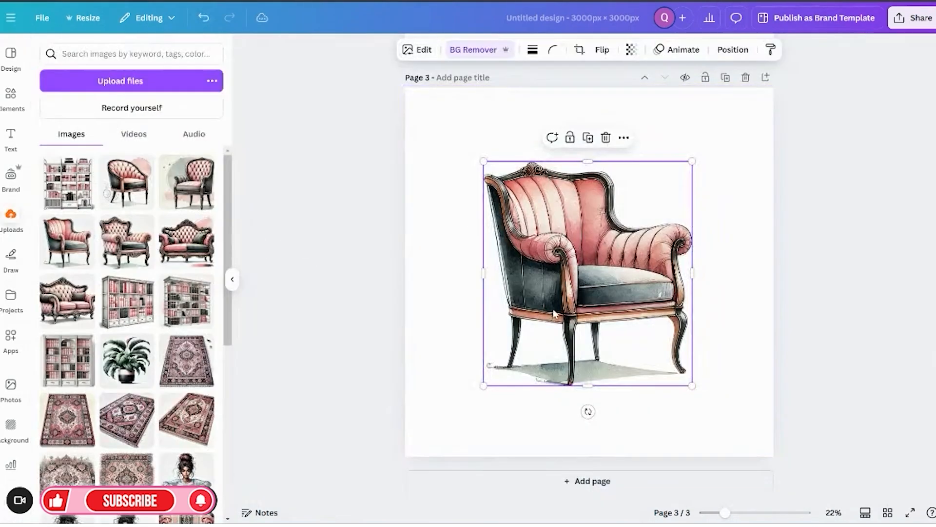
{"action": "mouse_move", "coordinate": [553, 313]}
{"action": "left_mouse_down"}
{"action": "mouse_move", "coordinate": [554, 278]}
{"action": "mouse_move", "coordinate": [555, 299]}
{"action": "left_mouse_up"}
{"action": "left_click", "coordinate": [417, 49]}
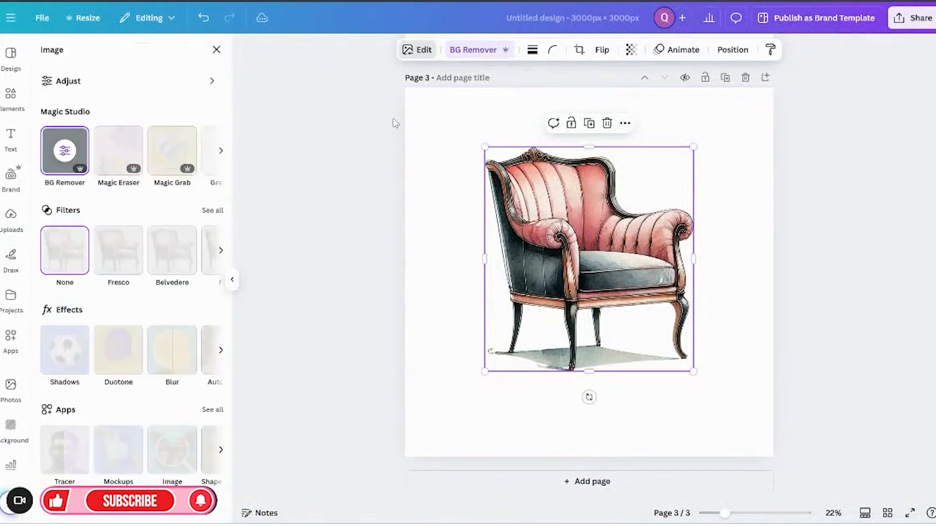
{"action": "left_click", "coordinate": [172, 149]}
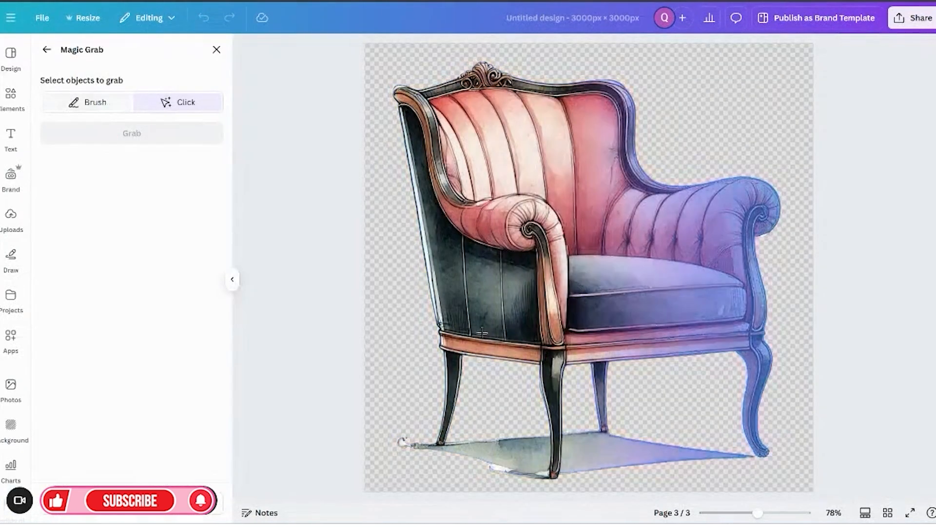
{"action": "left_click", "coordinate": [681, 300]}
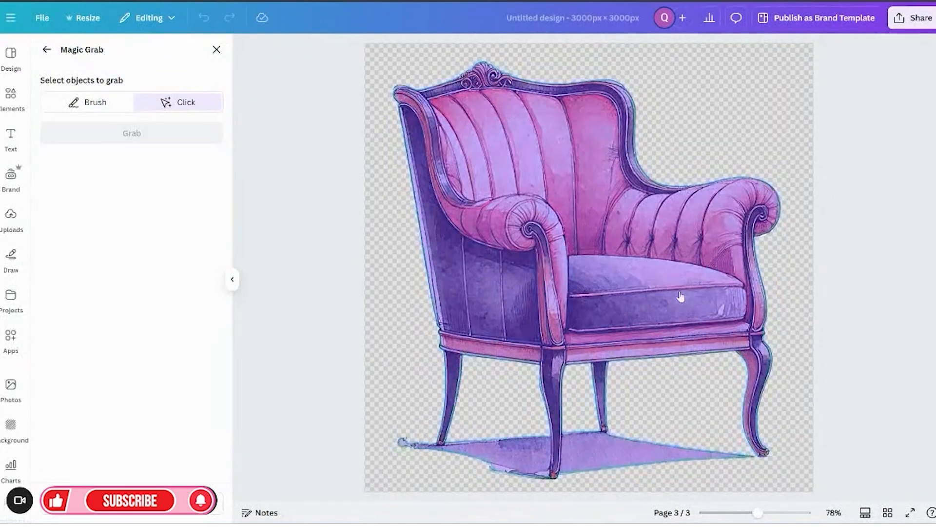
{"action": "left_click", "coordinate": [697, 458]}
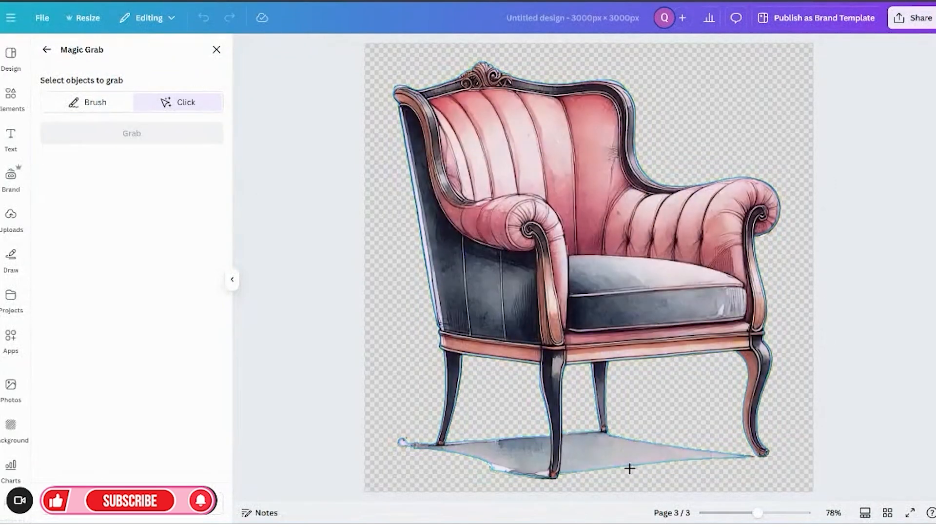
{"action": "left_click", "coordinate": [409, 379]}
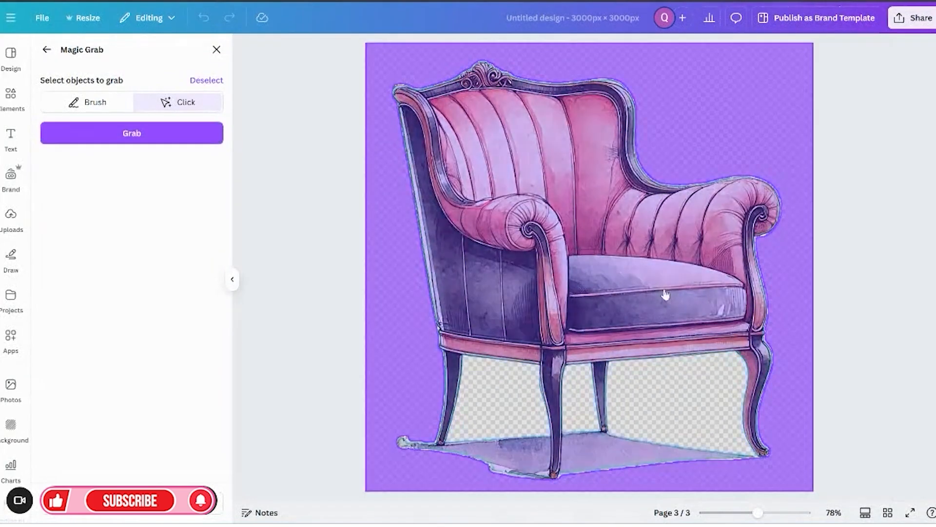
{"action": "left_click", "coordinate": [886, 390]}
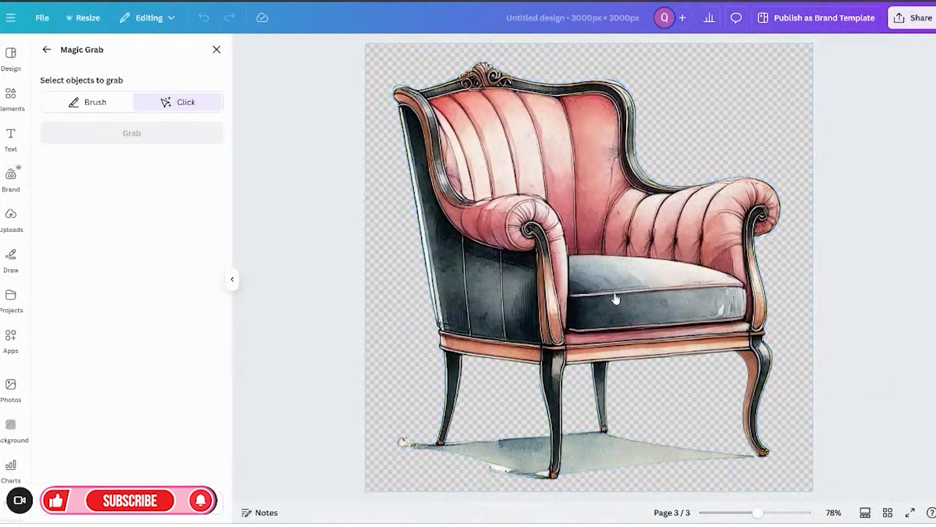
{"action": "left_click", "coordinate": [620, 306]}
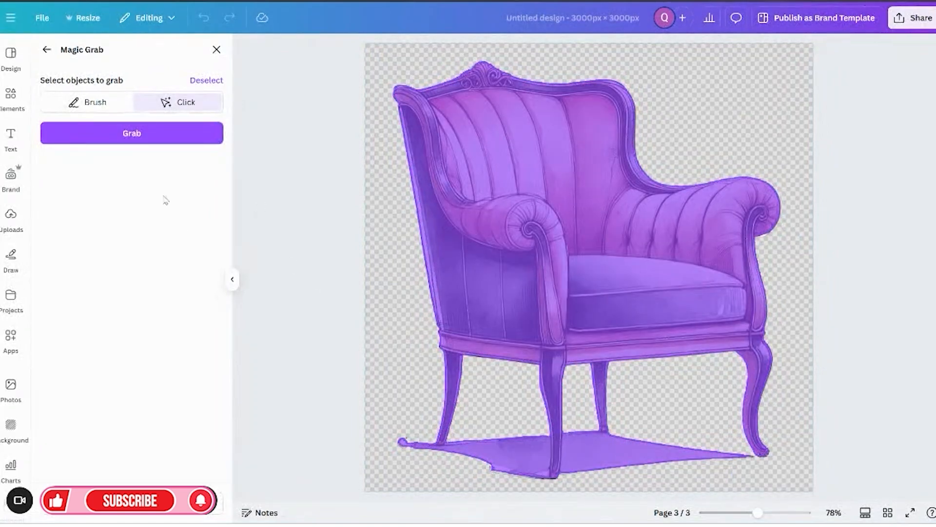
{"action": "left_click", "coordinate": [608, 290]}
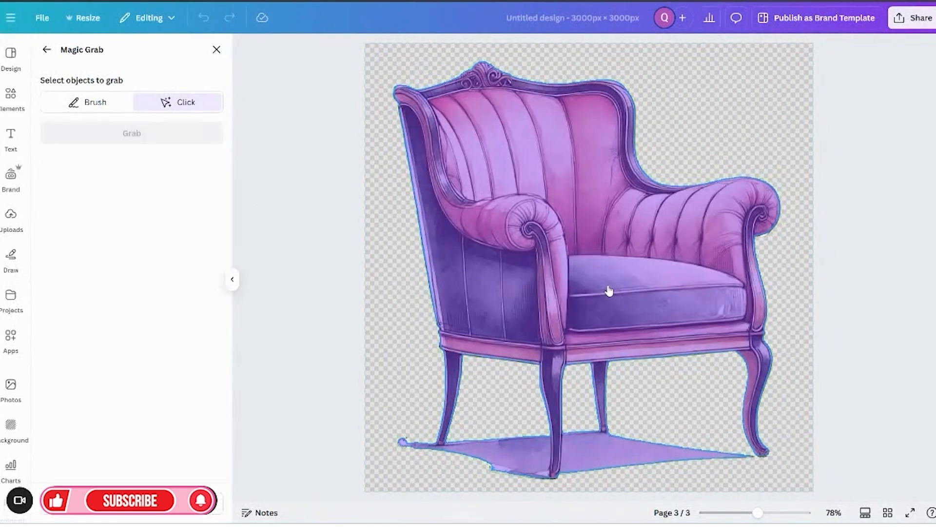
{"action": "left_click", "coordinate": [216, 50]}
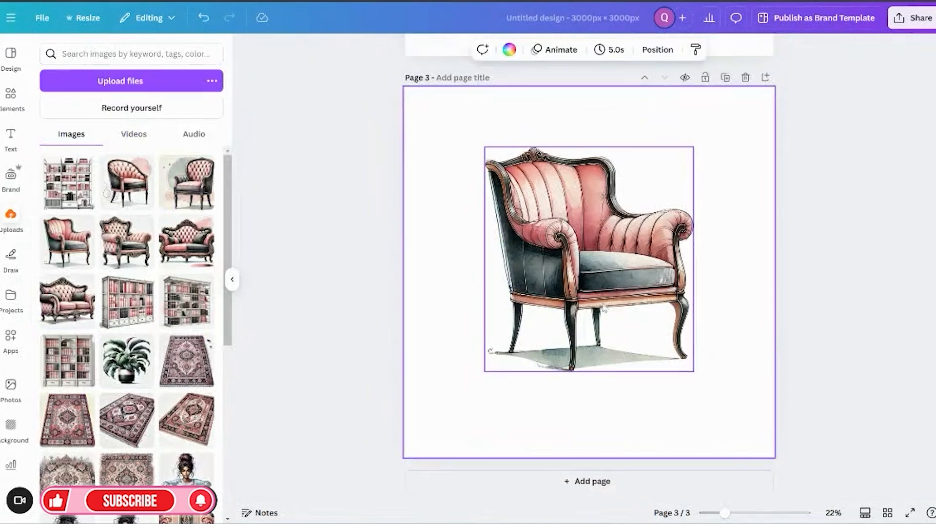
Add a fourth page, insert the black armchair with the tufted pink oval back and remove its background
{"action": "scroll", "coordinate": [640, 325], "scroll_direction": "up", "scroll_amount": 5}
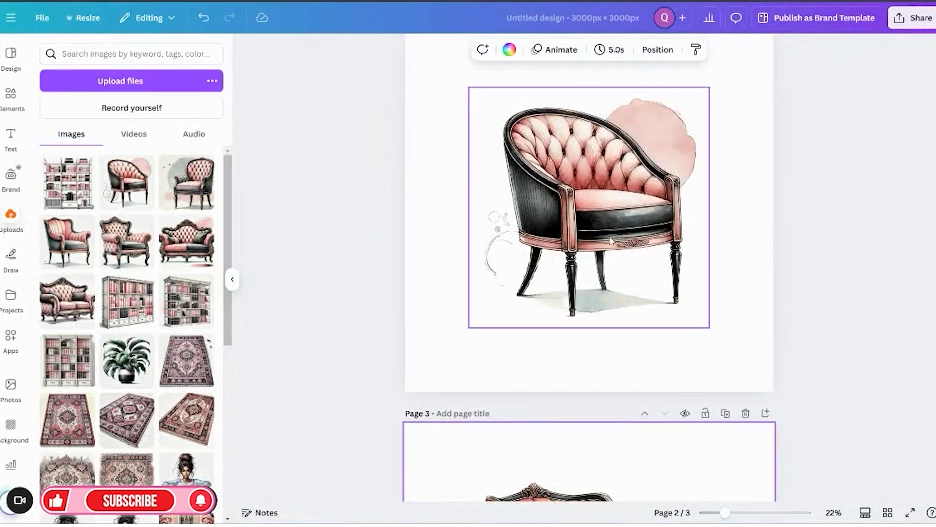
{"action": "scroll", "coordinate": [746, 286], "scroll_direction": "down", "scroll_amount": 5}
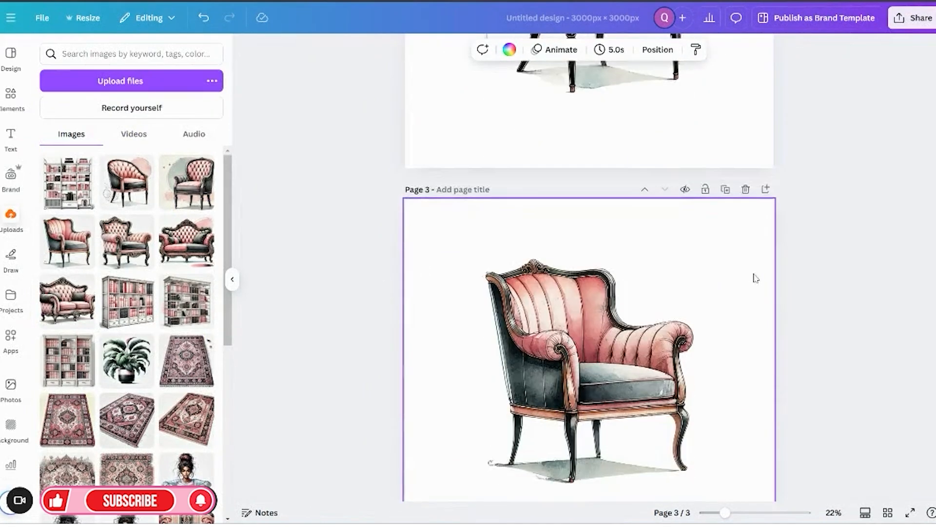
{"action": "left_click", "coordinate": [765, 190]}
{"action": "left_click", "coordinate": [183, 179]}
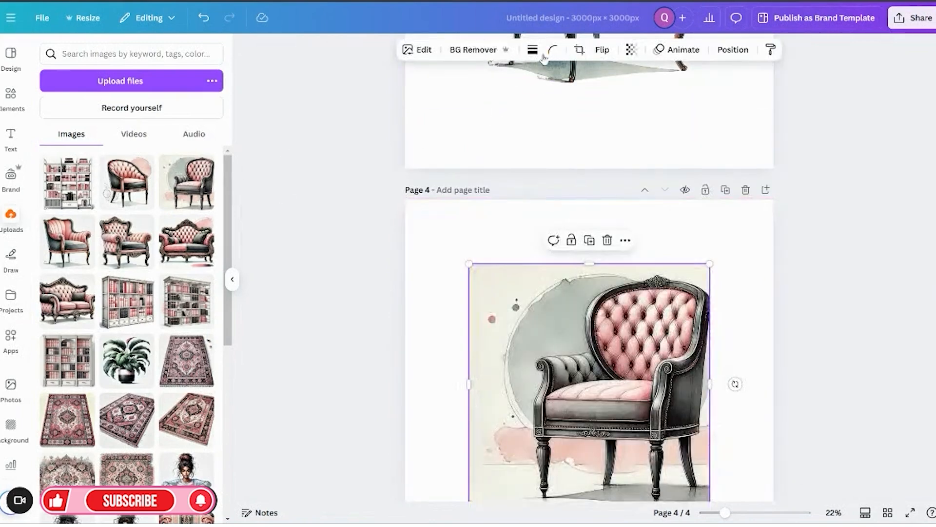
{"action": "left_click", "coordinate": [482, 49]}
{"action": "scroll", "coordinate": [751, 381], "scroll_direction": "down", "scroll_amount": 2}
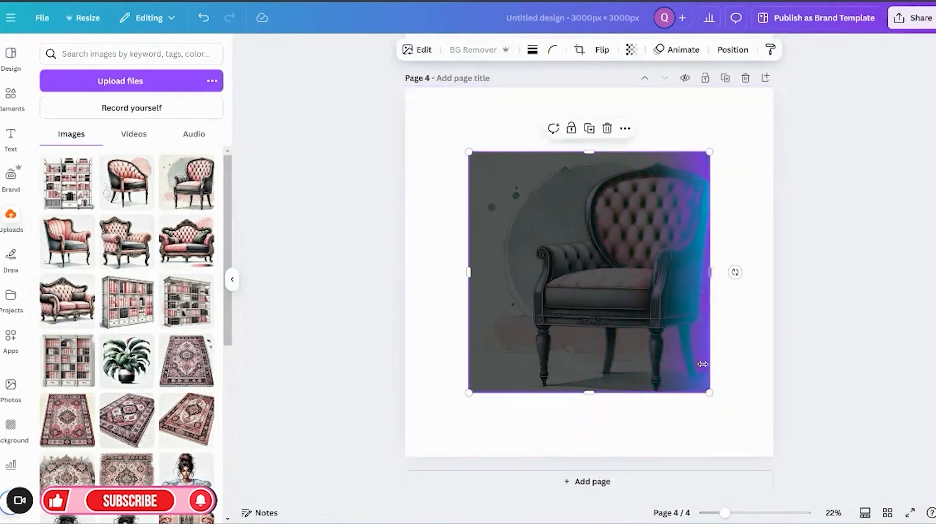
Isolate the rounded tufted armchair on page 2 with Magic Grab, move it aside and delete the leftover shadow and paint splashes
{"action": "scroll", "coordinate": [724, 380], "scroll_direction": "up", "scroll_amount": 10}
{"action": "scroll", "coordinate": [727, 383], "scroll_direction": "down", "scroll_amount": 4}
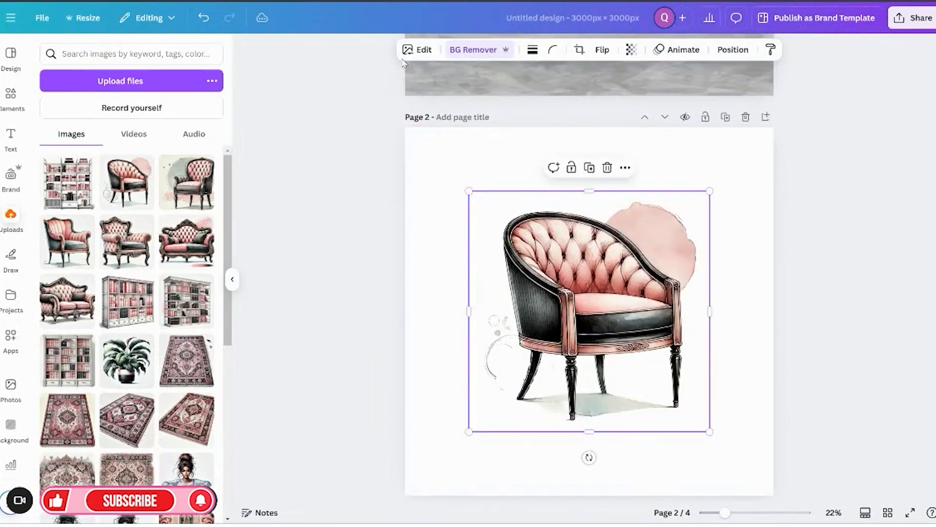
{"action": "left_click", "coordinate": [184, 161]}
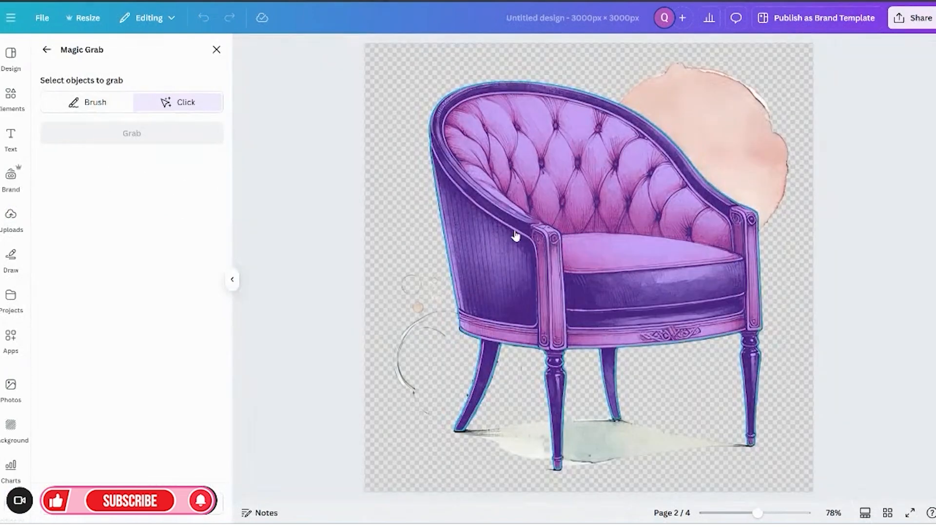
{"action": "left_click", "coordinate": [515, 236]}
{"action": "left_click", "coordinate": [170, 128]}
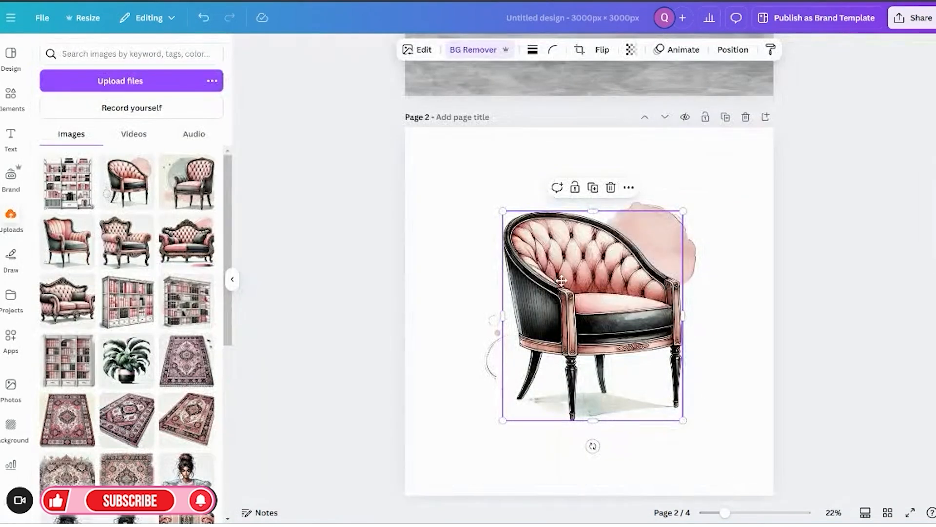
{"action": "left_click_drag", "start_coordinate": [561, 280], "coordinate": [472, 220]}
{"action": "left_click", "coordinate": [557, 416]}
{"action": "left_click", "coordinate": [607, 166]}
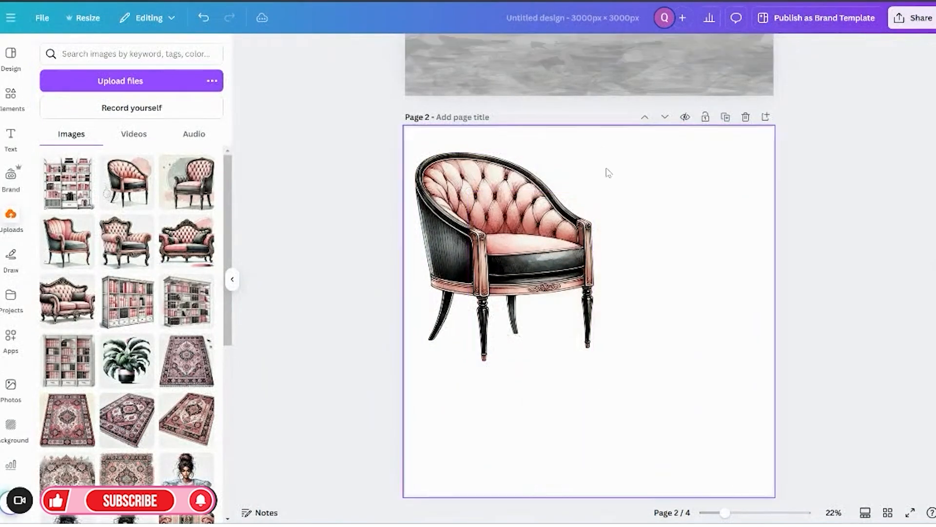
Copy the isolated tufted armchair into the room scene on page 1 and place it in front of the bookshelf
{"action": "left_click_drag", "start_coordinate": [557, 224], "coordinate": [603, 260]}
{"action": "right_click", "coordinate": [603, 260]}
{"action": "left_click", "coordinate": [637, 186]}
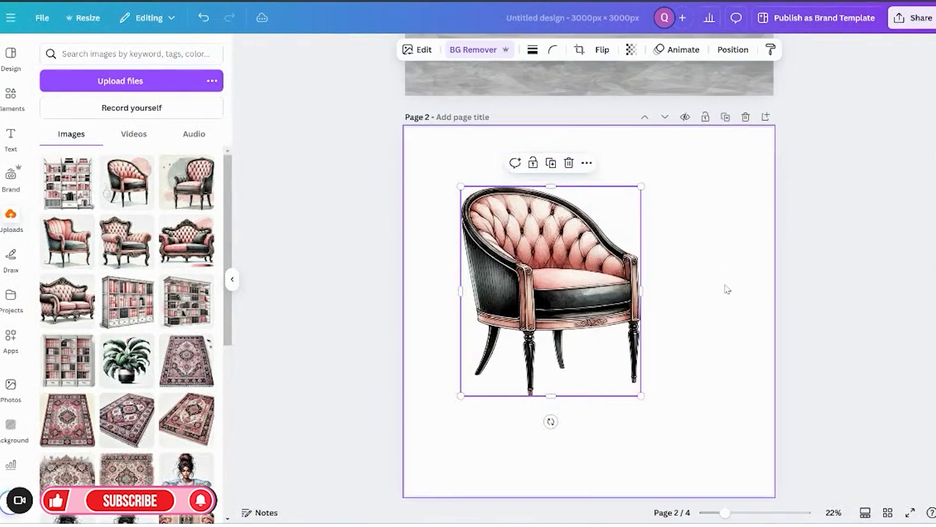
{"action": "scroll", "coordinate": [727, 288], "scroll_direction": "up", "scroll_amount": 6}
{"action": "scroll", "coordinate": [601, 234], "scroll_direction": "down", "scroll_amount": 3}
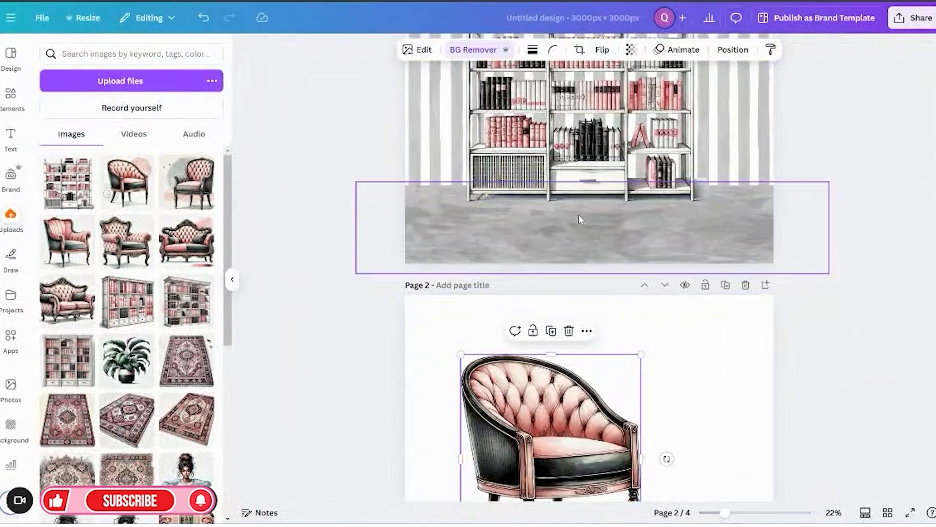
{"action": "right_click", "coordinate": [579, 219]}
{"action": "left_click", "coordinate": [616, 207]}
{"action": "scroll", "coordinate": [598, 232], "scroll_direction": "up", "scroll_amount": 3}
{"action": "left_click_drag", "start_coordinate": [597, 232], "coordinate": [595, 307]}
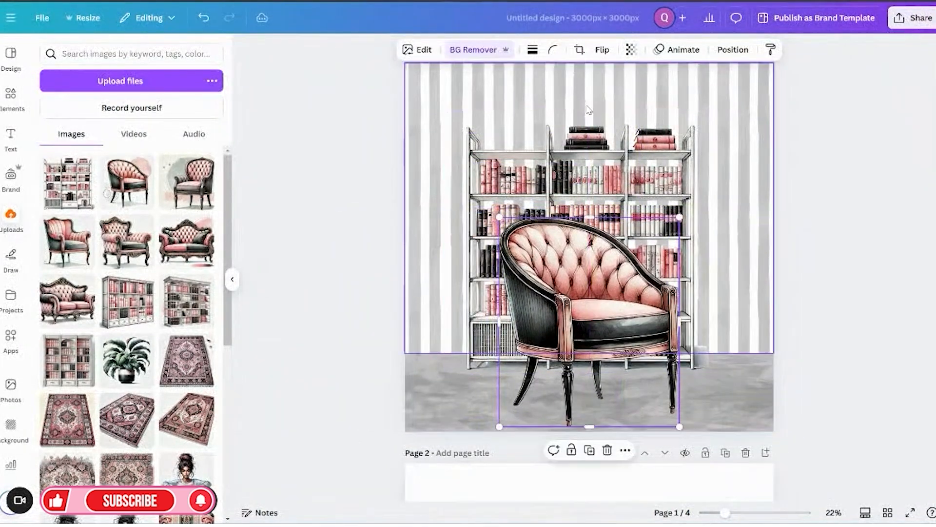
Flip the tufted armchair horizontally and move it to the right side of the room
{"action": "left_click", "coordinate": [604, 51]}
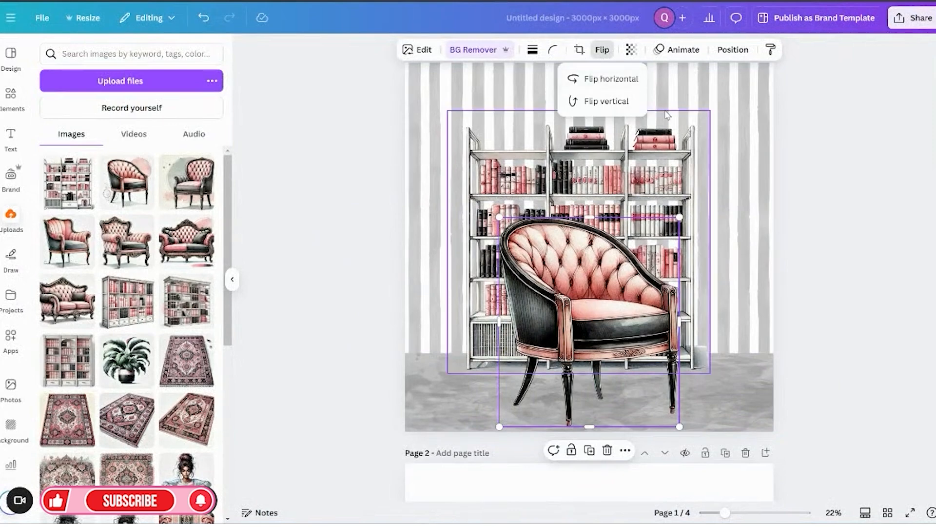
{"action": "left_click", "coordinate": [607, 78]}
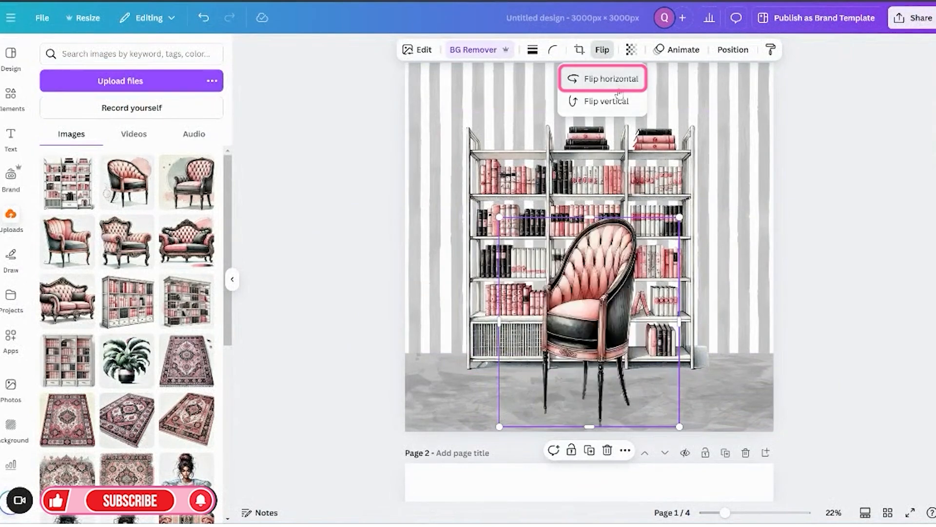
{"action": "left_click_drag", "start_coordinate": [624, 307], "coordinate": [718, 295]}
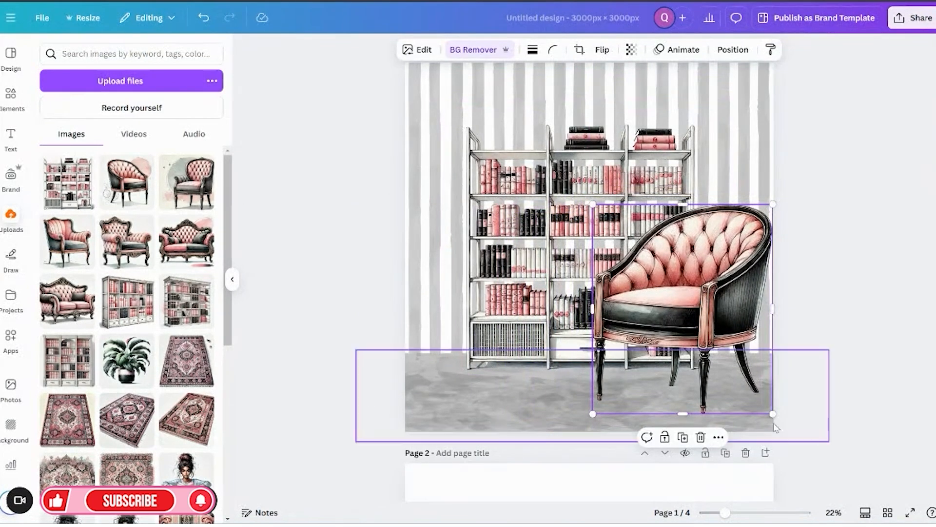
Shrink the flipped armchair and place it on the floor overlapping the bookshelf's lower right corner
{"action": "left_click_drag", "start_coordinate": [773, 414], "coordinate": [735, 359]}
{"action": "left_click_drag", "start_coordinate": [700, 303], "coordinate": [723, 339]}
{"action": "left_click_drag", "start_coordinate": [759, 277], "coordinate": [762, 302]}
{"action": "left_click", "coordinate": [822, 321]}
{"action": "left_click_drag", "start_coordinate": [635, 252], "coordinate": [636, 252]}
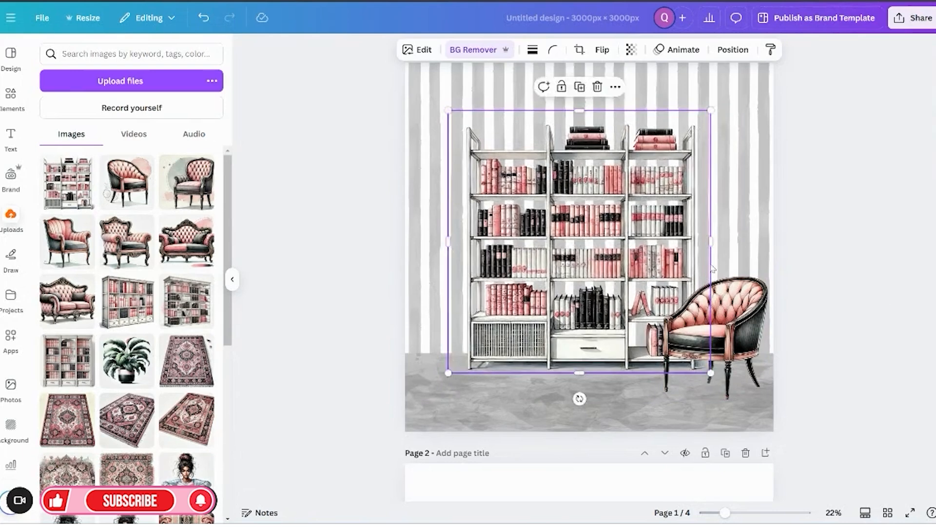
{"action": "left_click", "coordinate": [893, 327]}
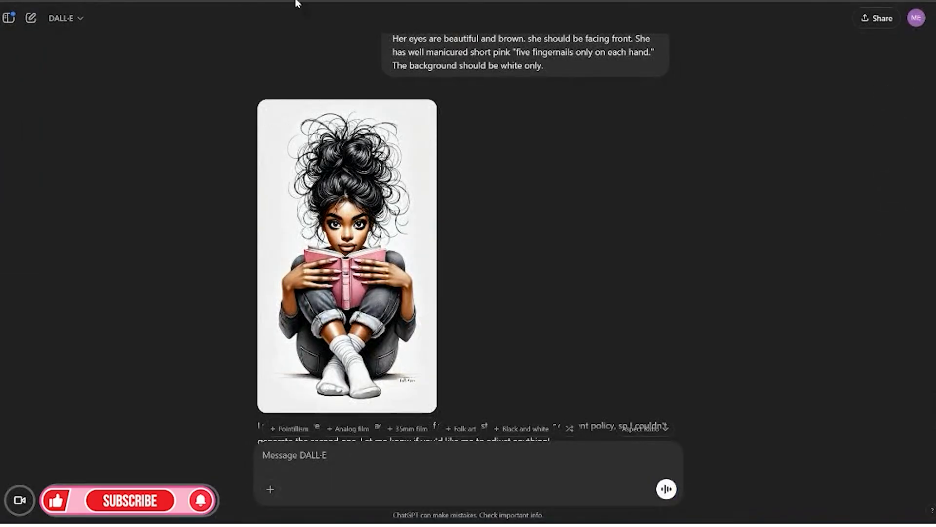
Upload the DALL·E images dated 2025-02-11 21.46.27 and 21.43.33, including the illustration of the girl reading a pink book
{"action": "left_click_drag", "start_coordinate": [346, 256], "coordinate": [225, 97]}
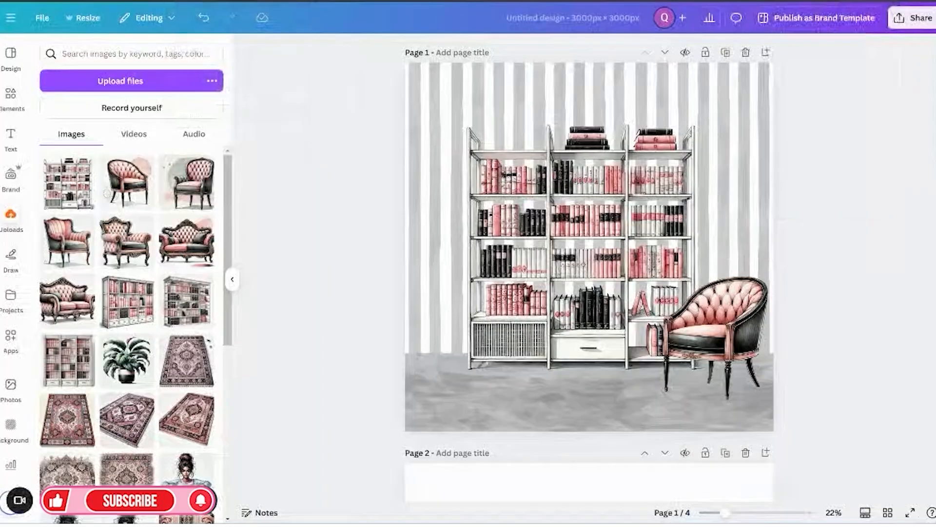
{"action": "left_click", "coordinate": [106, 79]}
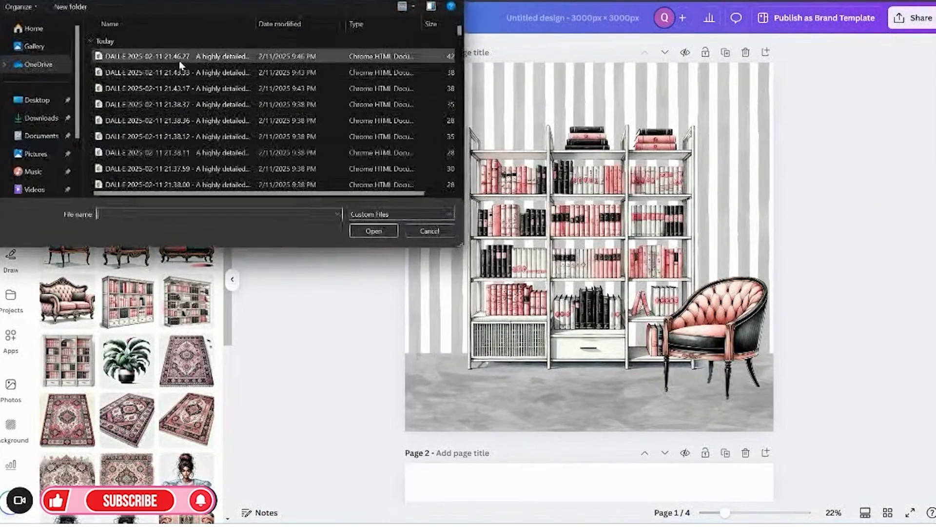
{"action": "left_click", "coordinate": [178, 57]}
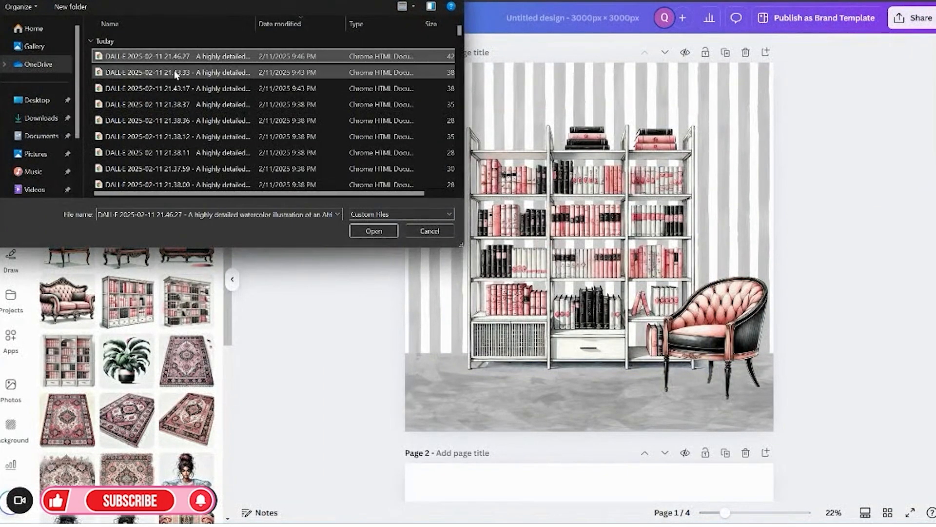
{"action": "left_click", "coordinate": [174, 72], "text": "ctrl"}
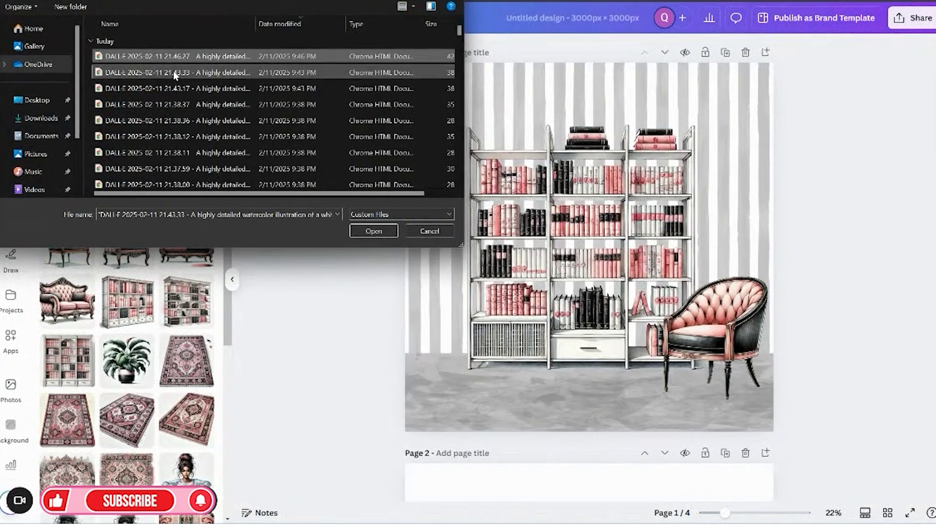
{"action": "left_click", "coordinate": [354, 231]}
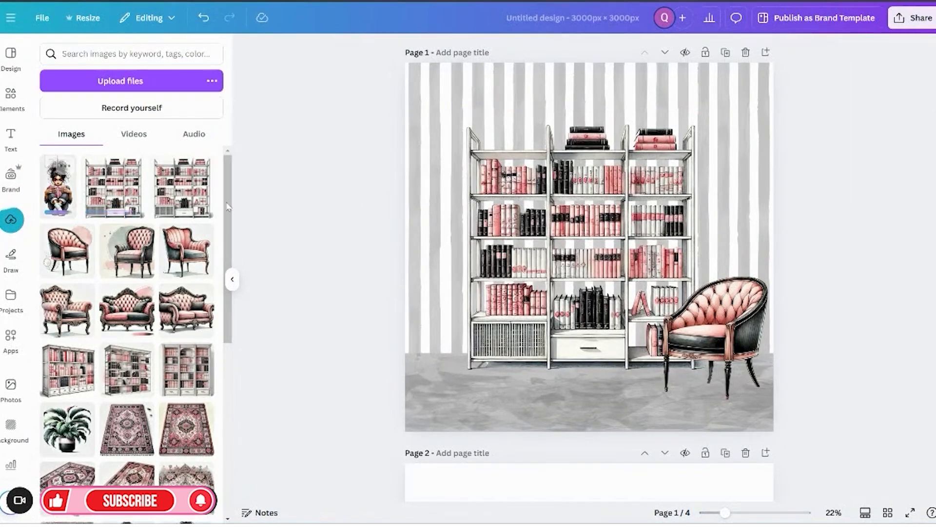
Add a square shape, reshape it into a strip about 3,477 × 77 px, and place it where the wall meets the floor
{"action": "left_click", "coordinate": [6, 108]}
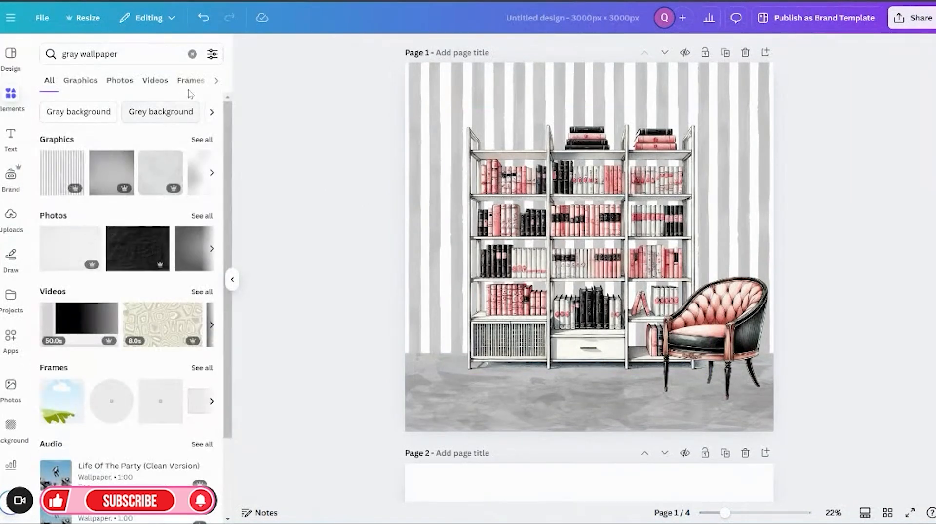
{"action": "left_click", "coordinate": [192, 55]}
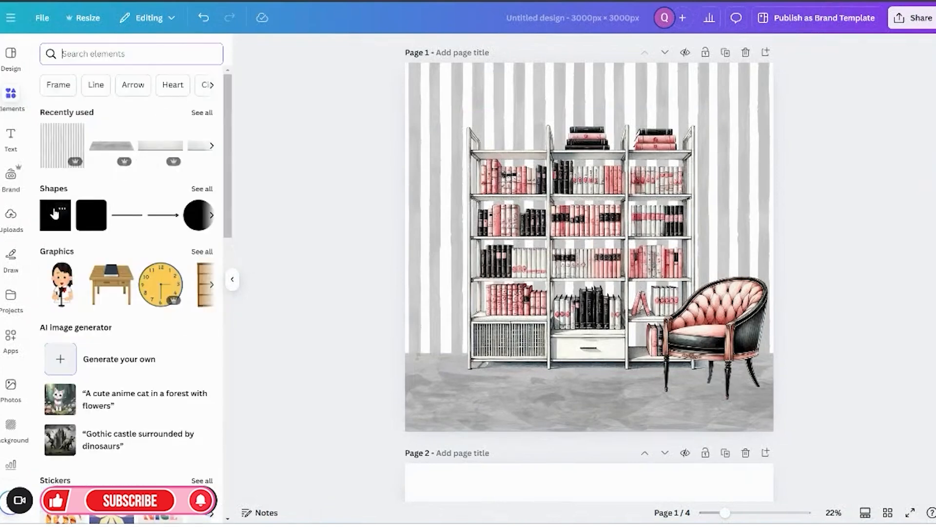
{"action": "left_click", "coordinate": [54, 214]}
{"action": "left_click_drag", "start_coordinate": [592, 274], "coordinate": [423, 349]}
{"action": "left_click_drag", "start_coordinate": [480, 354], "coordinate": [795, 350]}
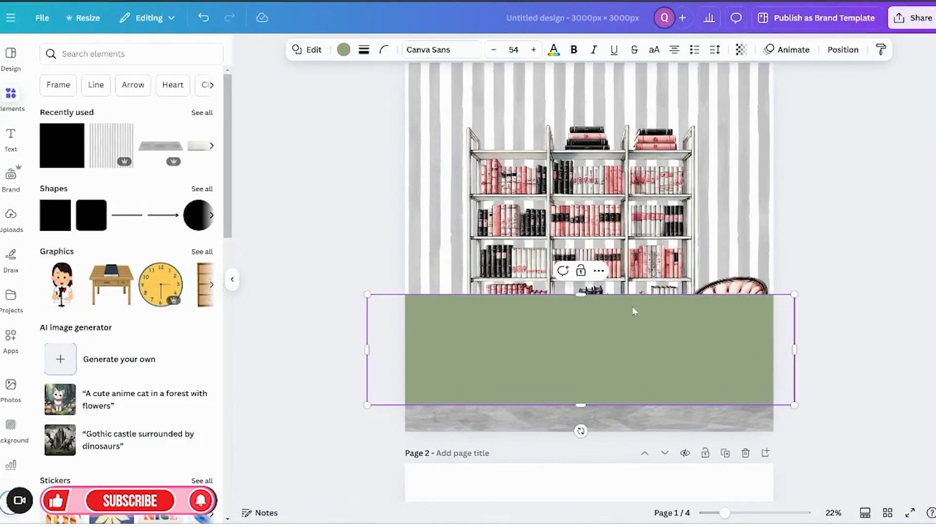
{"action": "left_click_drag", "start_coordinate": [586, 293], "coordinate": [587, 396]}
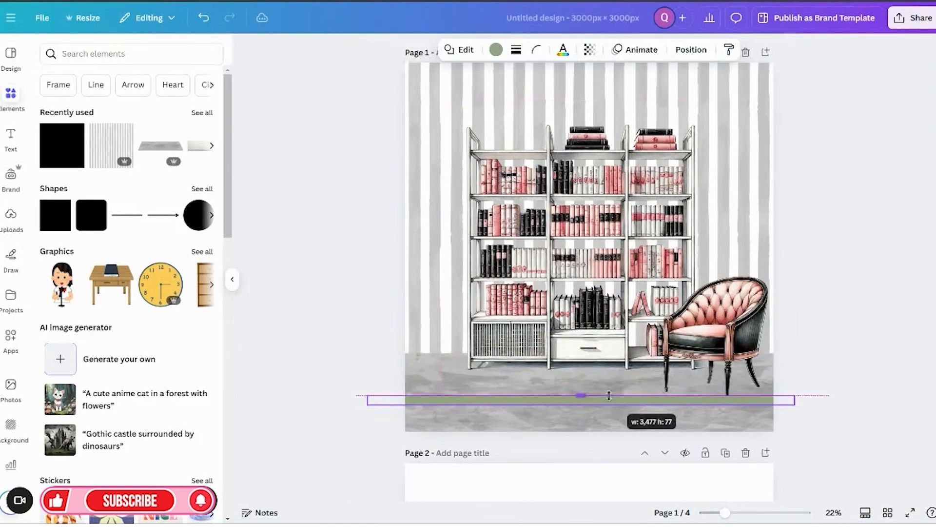
{"action": "left_click_drag", "start_coordinate": [591, 430], "coordinate": [596, 384]}
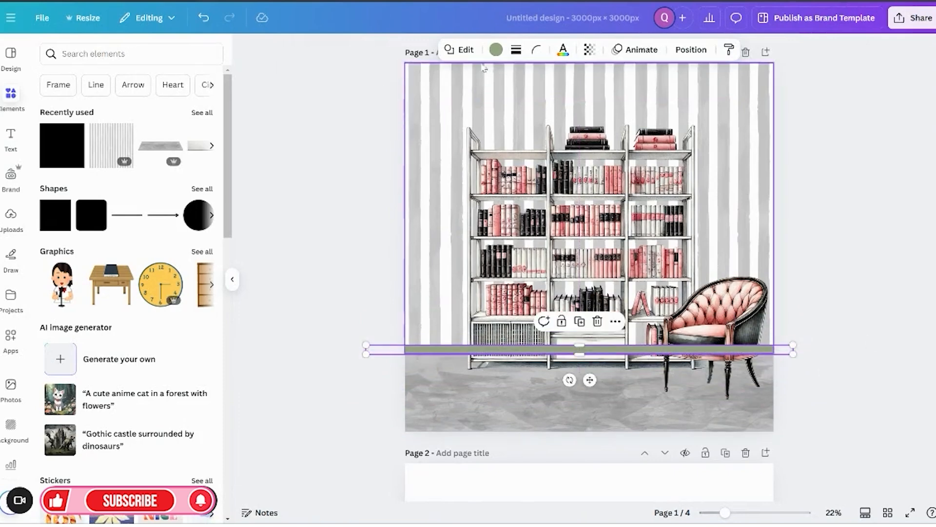
Recolor the strip with the first light gray of the DMU color palette and send it backward behind the bookshelf and armchair
{"action": "left_click", "coordinate": [496, 49]}
{"action": "left_click", "coordinate": [52, 261]}
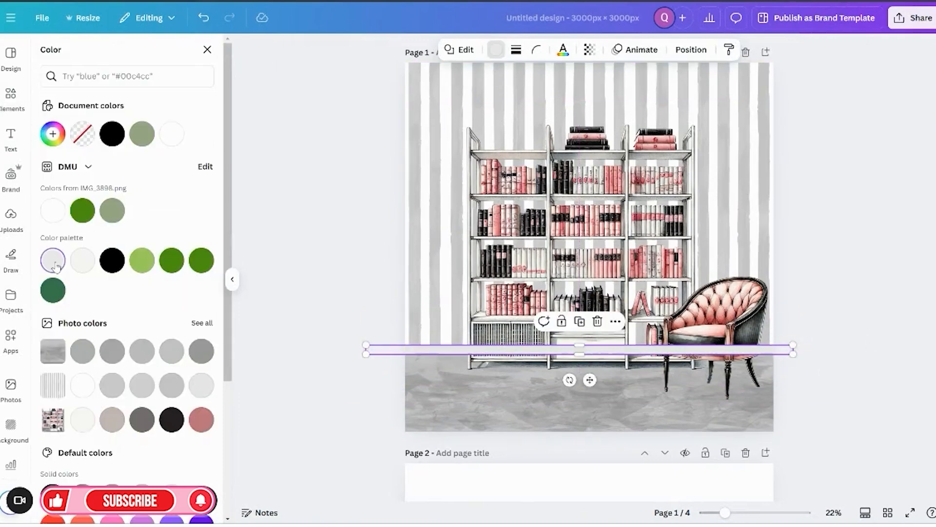
{"action": "left_click", "coordinate": [684, 52]}
{"action": "left_click", "coordinate": [166, 110]}
{"action": "left_click", "coordinate": [167, 112]}
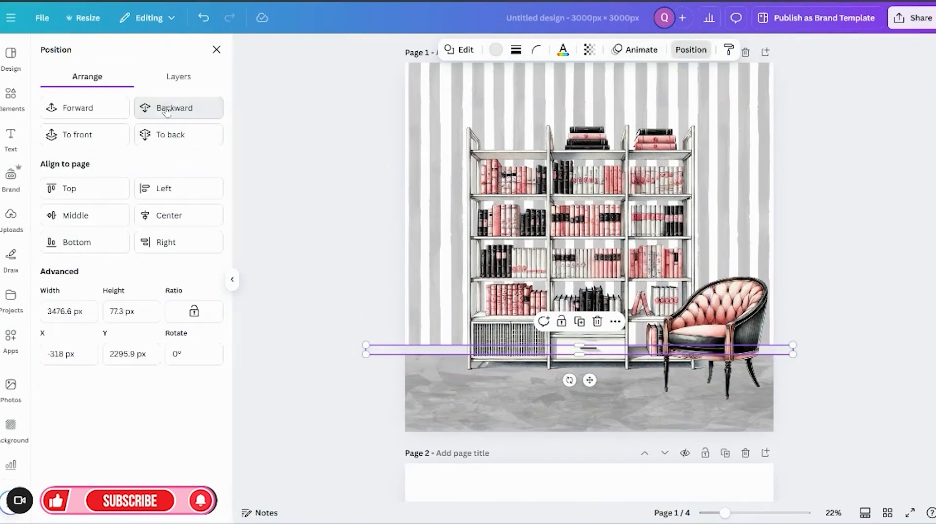
{"action": "left_click", "coordinate": [167, 112]}
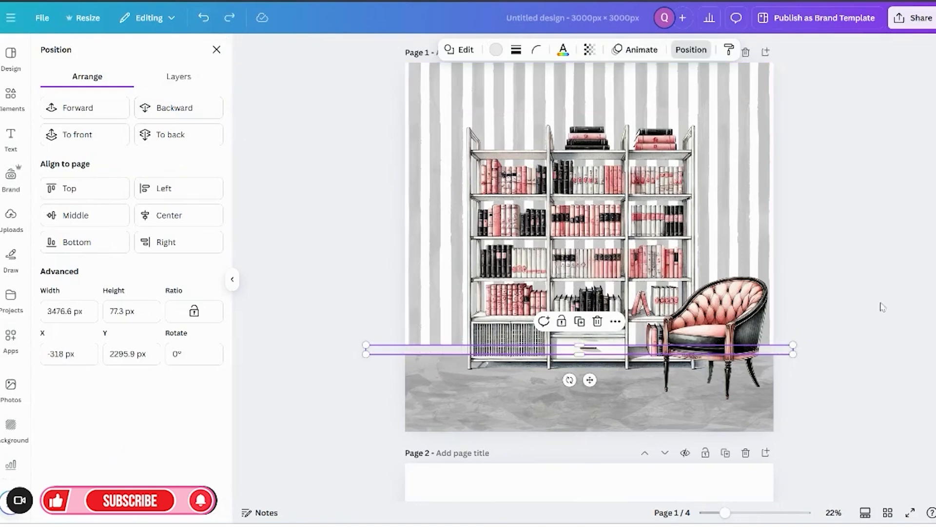
{"action": "left_click", "coordinate": [843, 307]}
Stretch the striped wallpaper slightly past both side edges of page 1
{"action": "left_click", "coordinate": [770, 142]}
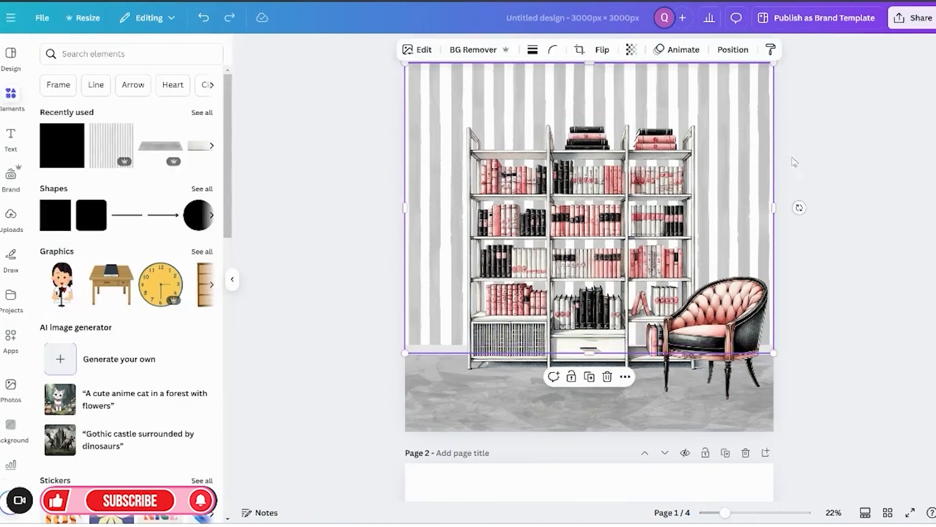
{"action": "left_click_drag", "start_coordinate": [774, 208], "coordinate": [777, 207]}
{"action": "left_click_drag", "start_coordinate": [404, 210], "coordinate": [400, 208]}
{"action": "left_click", "coordinate": [856, 268]}
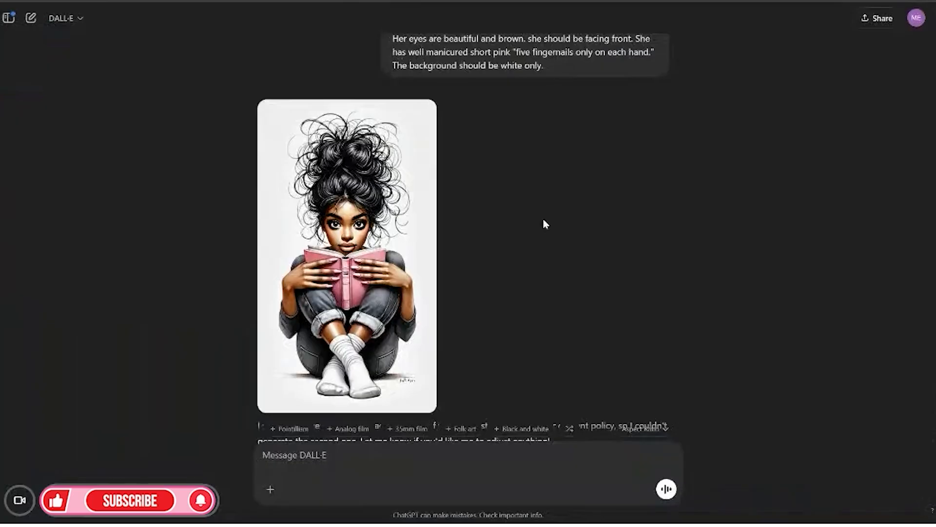
Switch to the DALL·E chat, download the first pink-framed portrait painting, and browse on to the potted plant and coffee table illustrations
{"action": "scroll", "coordinate": [543, 218], "scroll_direction": "up", "scroll_amount": 10}
{"action": "scroll", "coordinate": [576, 263], "scroll_direction": "up", "scroll_amount": 15}
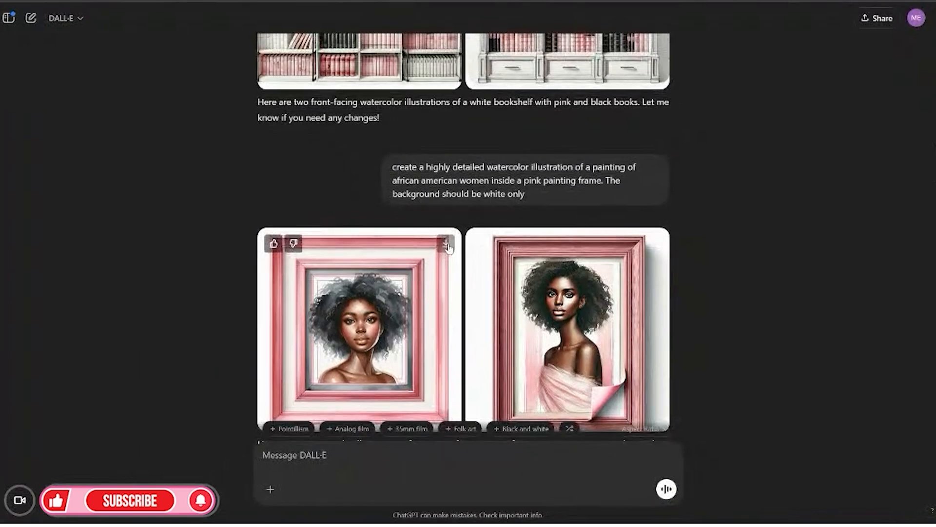
{"action": "scroll", "coordinate": [741, 293], "scroll_direction": "down", "scroll_amount": 8}
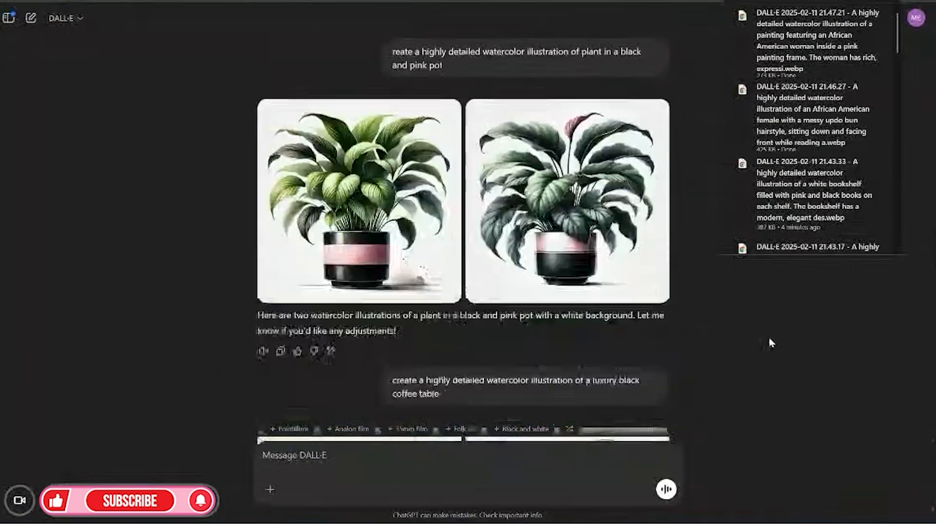
{"action": "scroll", "coordinate": [770, 343], "scroll_direction": "down", "scroll_amount": 8}
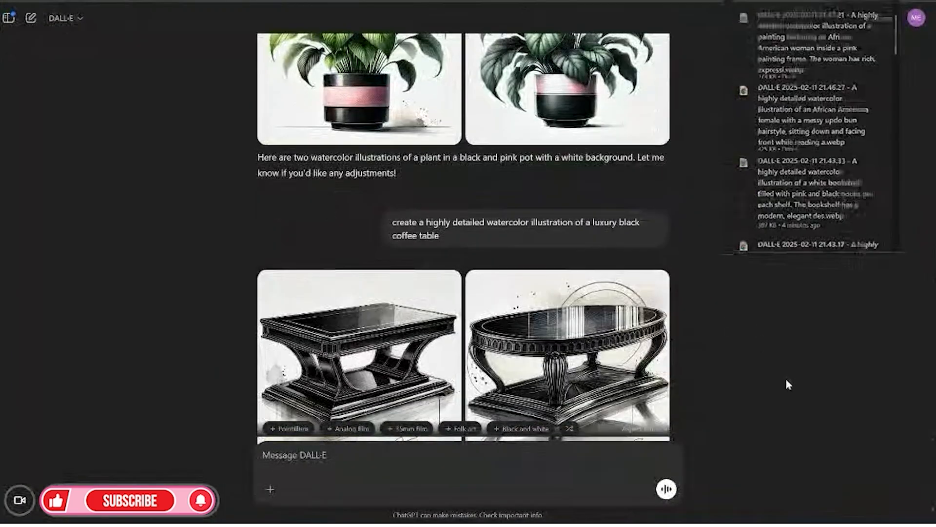
{"action": "scroll", "coordinate": [443, 184], "scroll_direction": "up", "scroll_amount": 1}
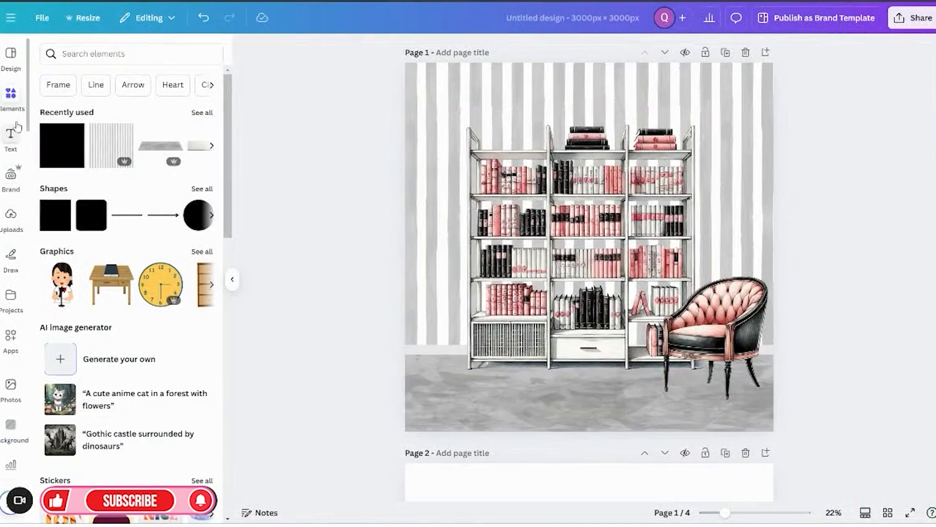
Switch back to Canva and upload the DALL·E portrait painting dated 2025-02-11 21.47.21
{"action": "left_click", "coordinate": [10, 222]}
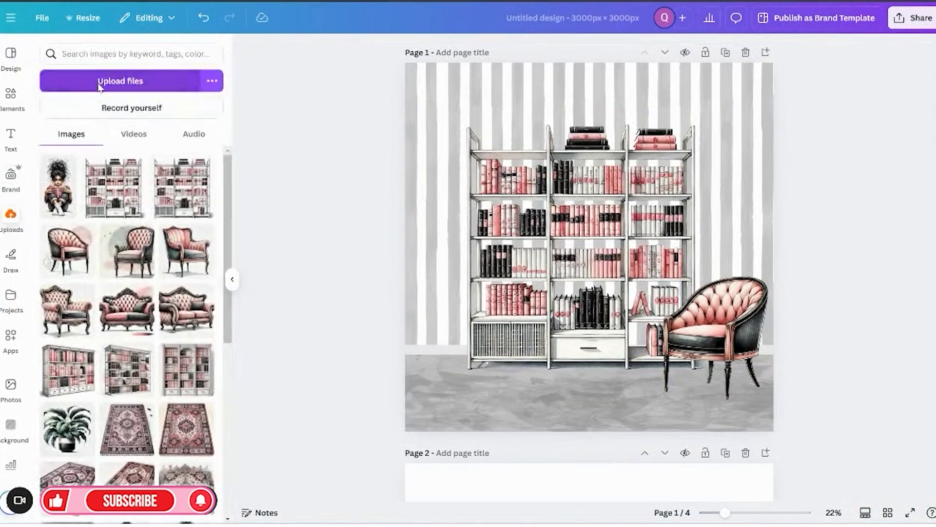
{"action": "left_click", "coordinate": [96, 80]}
{"action": "left_click", "coordinate": [165, 55]}
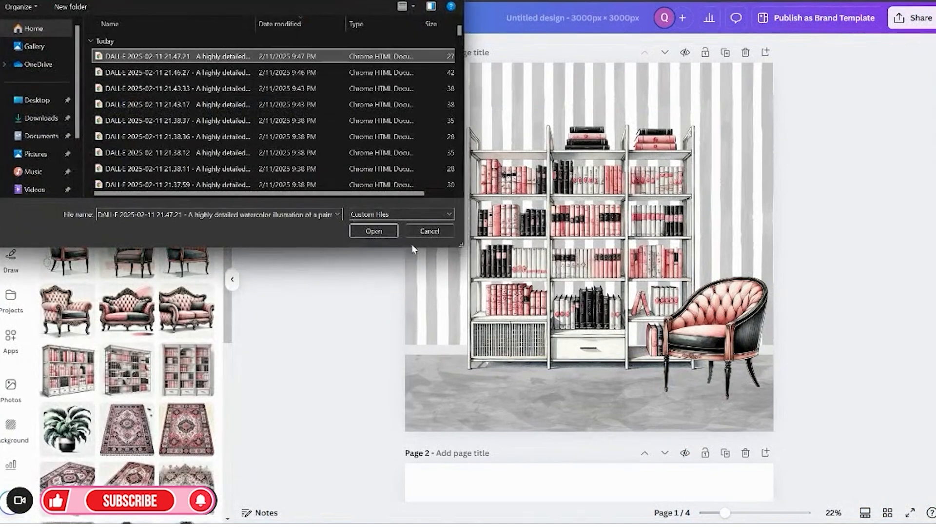
{"action": "left_click", "coordinate": [375, 233]}
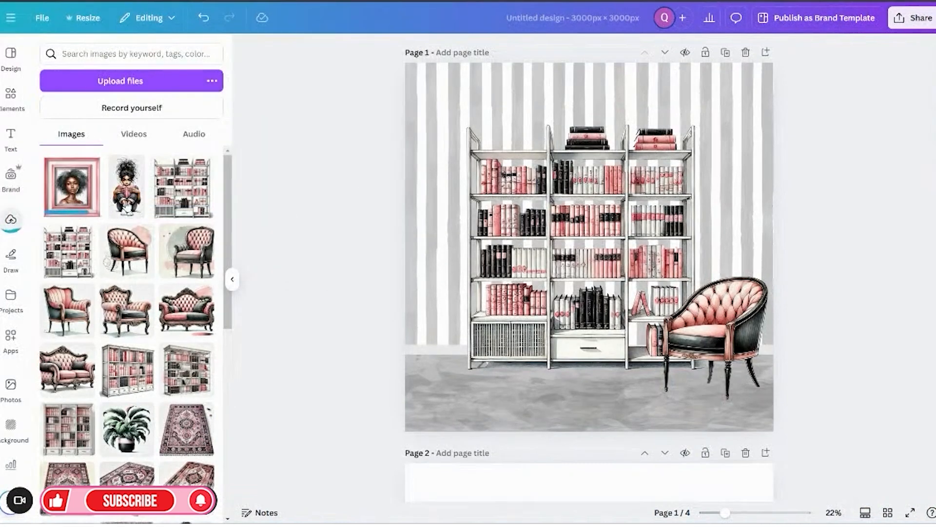
Insert the pink-framed portrait with its background removed and shrink it onto the wall above the armchair
{"action": "left_click", "coordinate": [78, 190]}
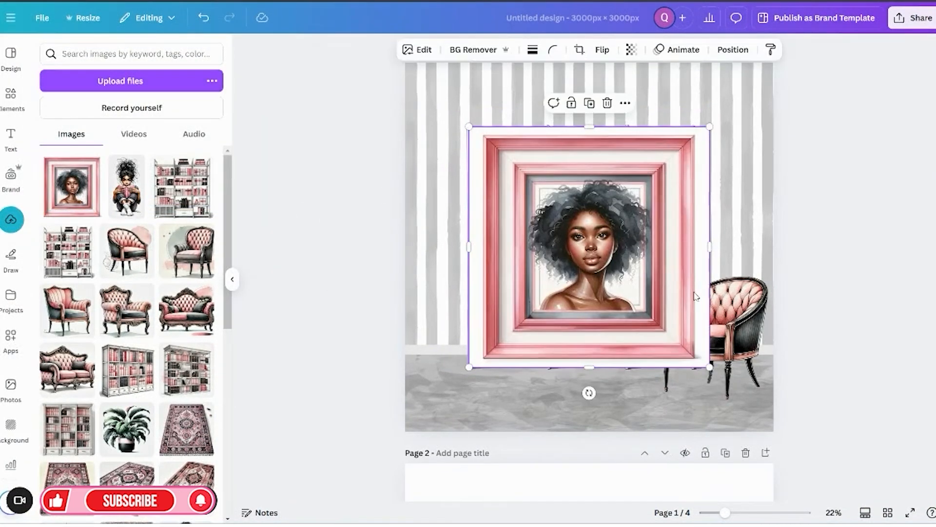
{"action": "left_click", "coordinate": [473, 50]}
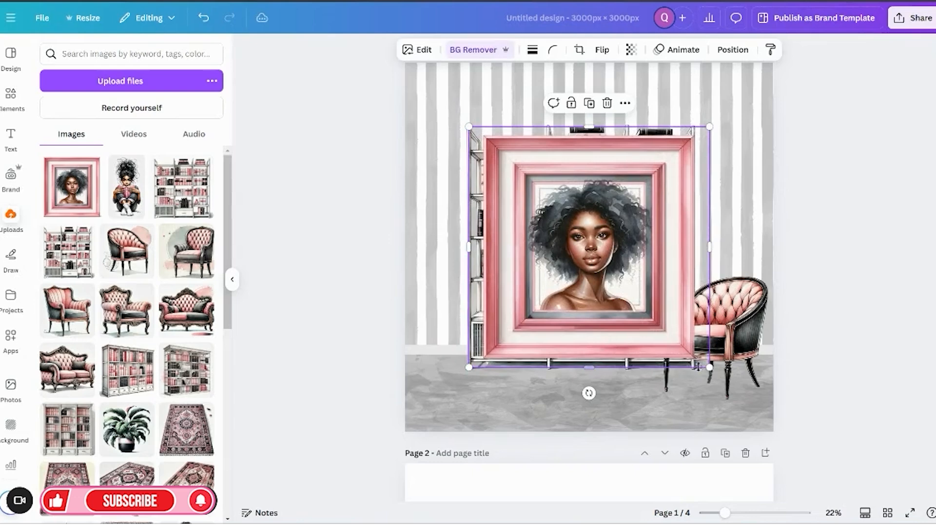
{"action": "left_click_drag", "start_coordinate": [710, 367], "coordinate": [735, 213]}
{"action": "left_click_drag", "start_coordinate": [692, 173], "coordinate": [713, 181]}
Shift the bookshelf slightly left and align the framed portrait on the wall centered above the armchair
{"action": "left_click_drag", "start_coordinate": [625, 237], "coordinate": [613, 238]}
{"action": "left_click_drag", "start_coordinate": [715, 203], "coordinate": [728, 220]}
{"action": "left_click", "coordinate": [637, 231]}
{"action": "left_click_drag", "start_coordinate": [638, 231], "coordinate": [623, 224]}
{"action": "left_click", "coordinate": [709, 187]}
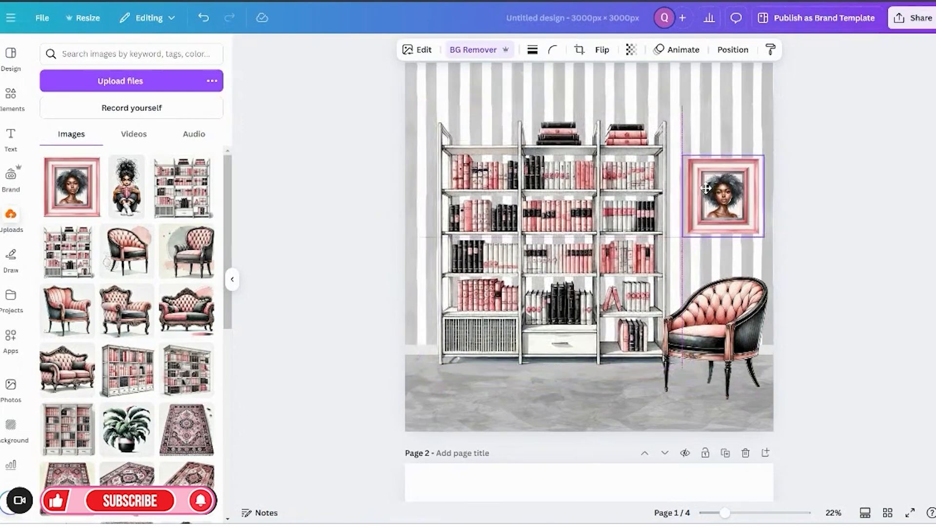
{"action": "left_click_drag", "start_coordinate": [746, 207], "coordinate": [738, 204]}
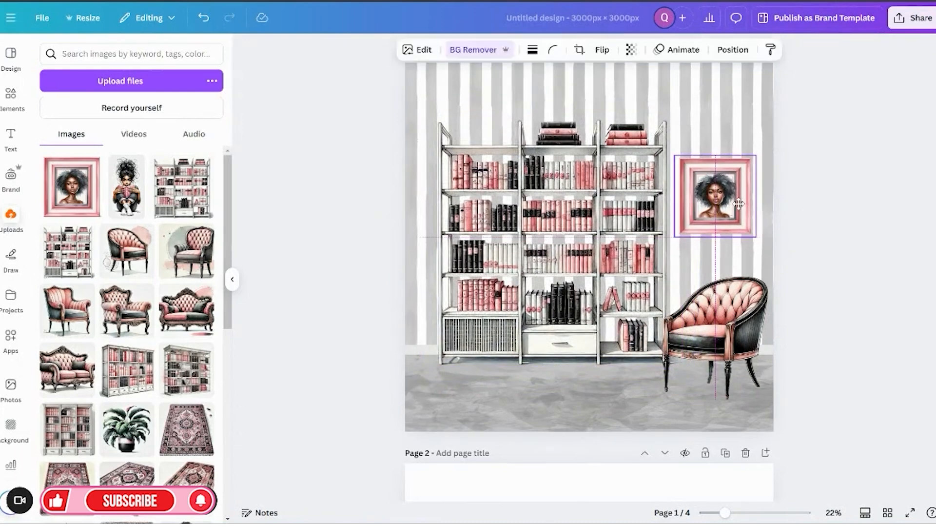
{"action": "left_click", "coordinate": [836, 233]}
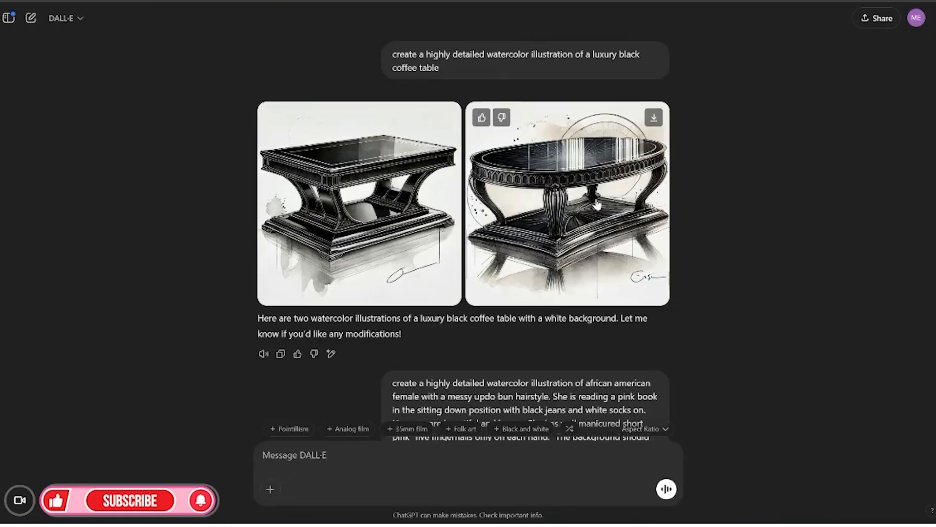
Switch to the DALL·E chat and download both illustrations of the plant in a black and pink pot
{"action": "scroll", "coordinate": [623, 269], "scroll_direction": "up", "scroll_amount": 10}
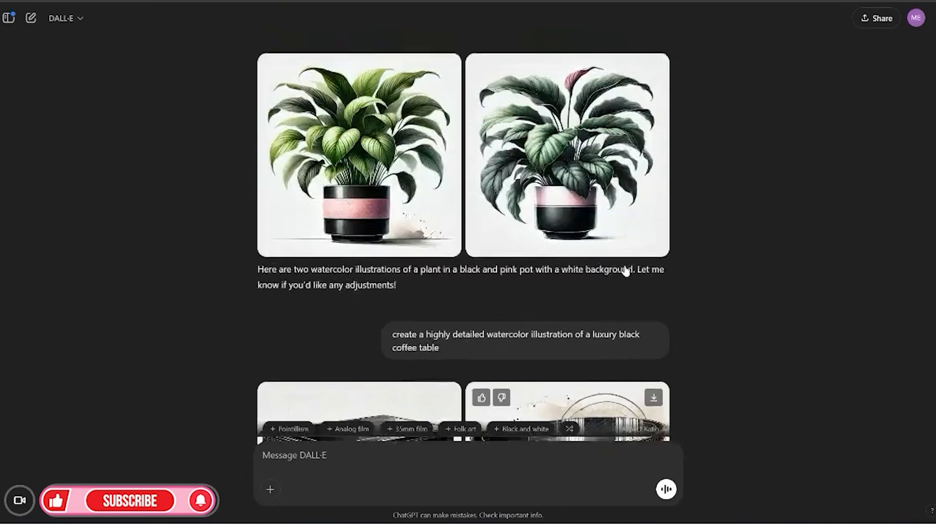
{"action": "scroll", "coordinate": [622, 277], "scroll_direction": "down", "scroll_amount": 5}
{"action": "scroll", "coordinate": [622, 277], "scroll_direction": "down", "scroll_amount": 3}
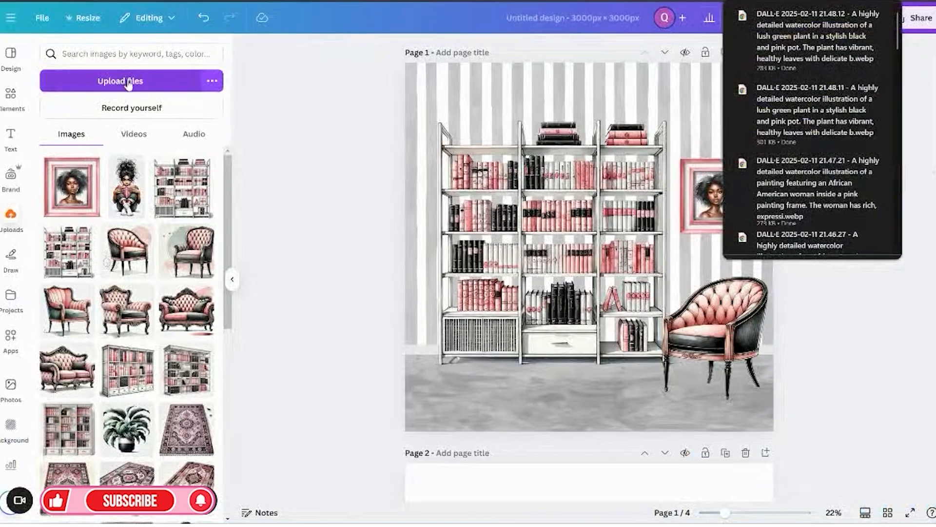
Upload the two DALL·E plant images dated 2025-02-11 21.48.12 and 21.48.11 to Canva
{"action": "left_click", "coordinate": [133, 82]}
{"action": "left_click", "coordinate": [157, 56]}
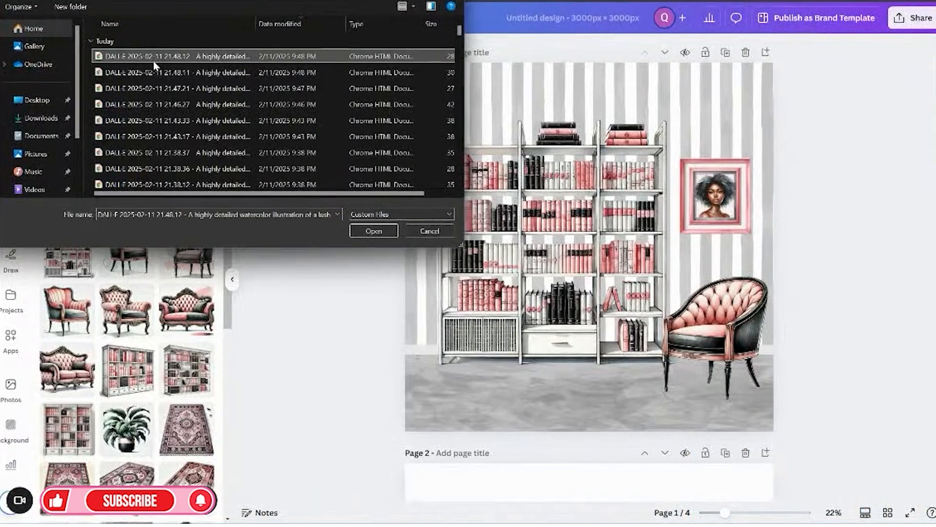
{"action": "left_click", "coordinate": [112, 72], "text": "ctrl"}
{"action": "left_click", "coordinate": [367, 227]}
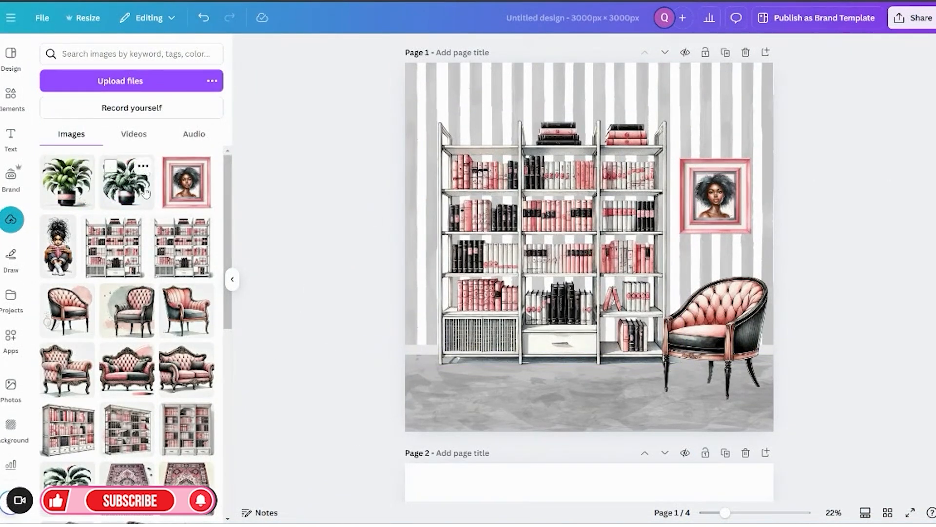
{"action": "left_click", "coordinate": [149, 204]}
{"action": "left_click_drag", "start_coordinate": [595, 264], "coordinate": [582, 281]}
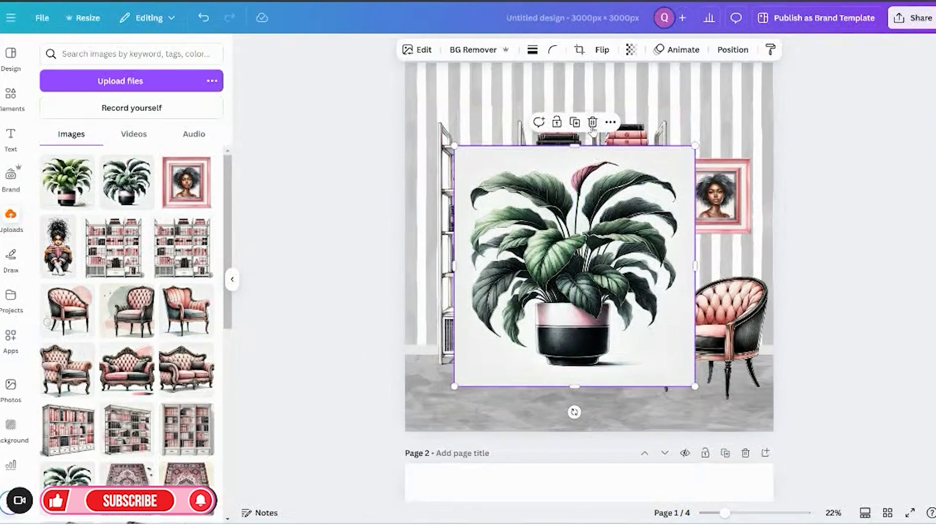
{"action": "left_click", "coordinate": [593, 123]}
Insert the bright green potted plant with its background removed, and shrink it onto the bookshelf's upper left shelf
{"action": "left_click", "coordinate": [86, 201]}
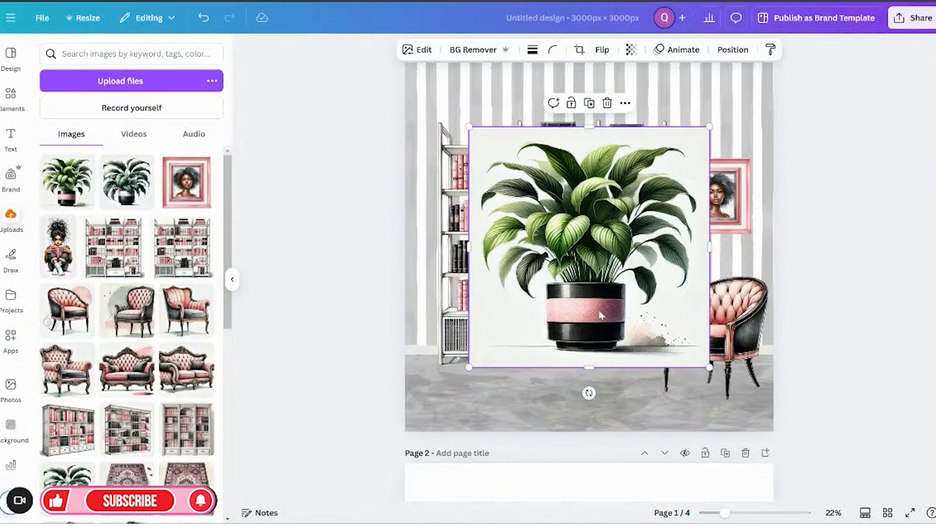
{"action": "left_click", "coordinate": [465, 54]}
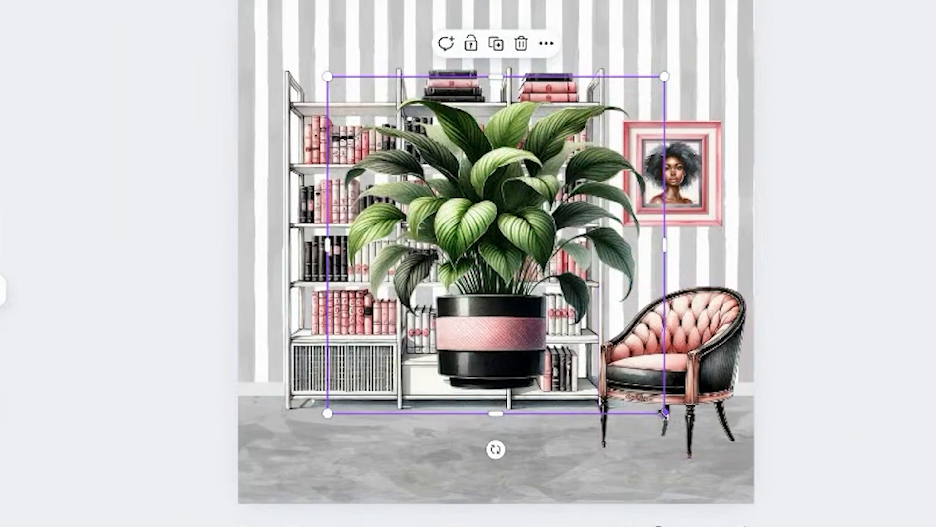
{"action": "left_click_drag", "start_coordinate": [710, 366], "coordinate": [534, 201]}
{"action": "left_click_drag", "start_coordinate": [418, 179], "coordinate": [351, 90]}
{"action": "scroll", "coordinate": [812, 318], "scroll_direction": "down", "scroll_amount": 3}
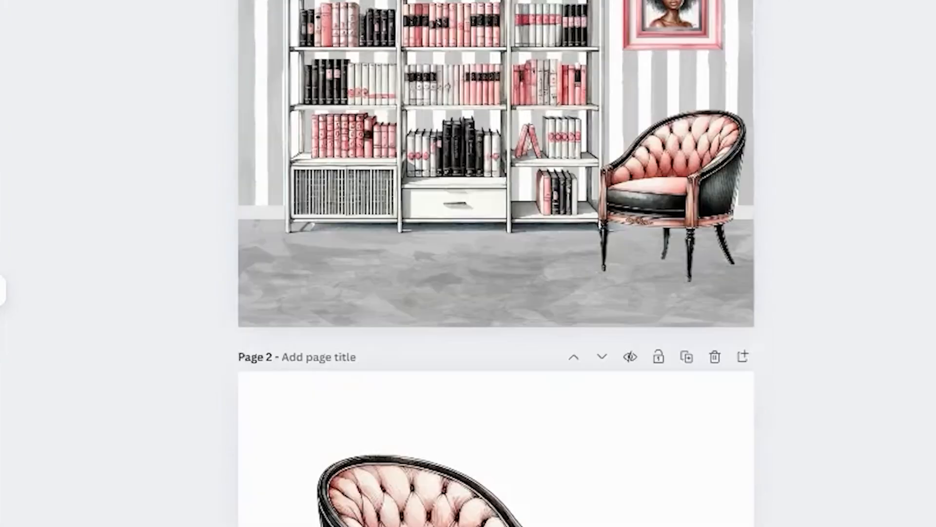
{"action": "scroll", "coordinate": [812, 318], "scroll_direction": "up", "scroll_amount": 4}
{"action": "scroll", "coordinate": [339, 96], "scroll_direction": "down", "scroll_amount": 3}
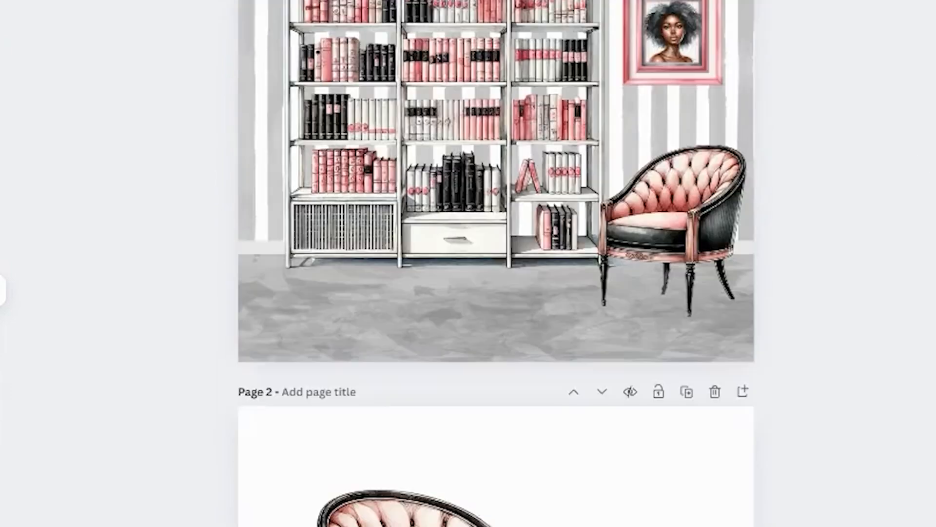
{"action": "scroll", "coordinate": [340, 96], "scroll_direction": "up", "scroll_amount": 3}
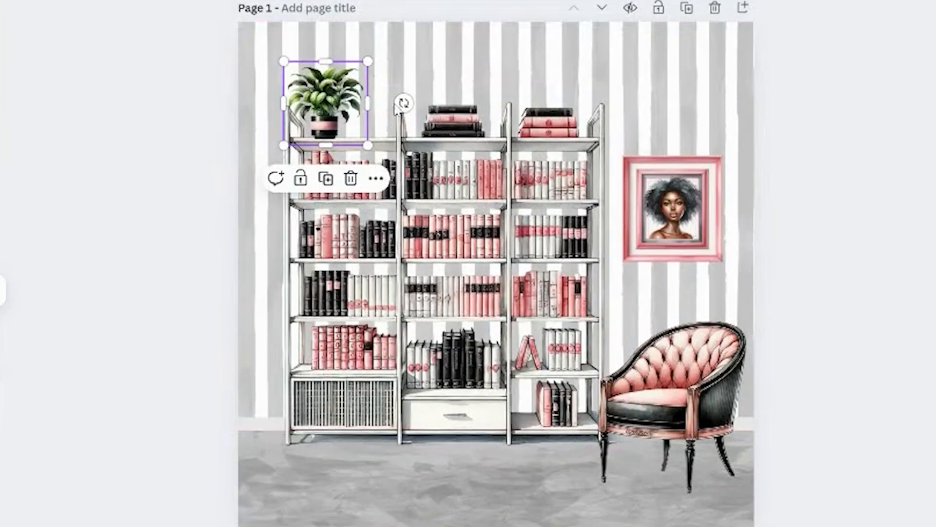
Duplicate the potted plant, place the copy just right of it on the bookshelf top, and nudge the original closer
{"action": "left_click", "coordinate": [920, 123]}
{"action": "left_click", "coordinate": [334, 117]}
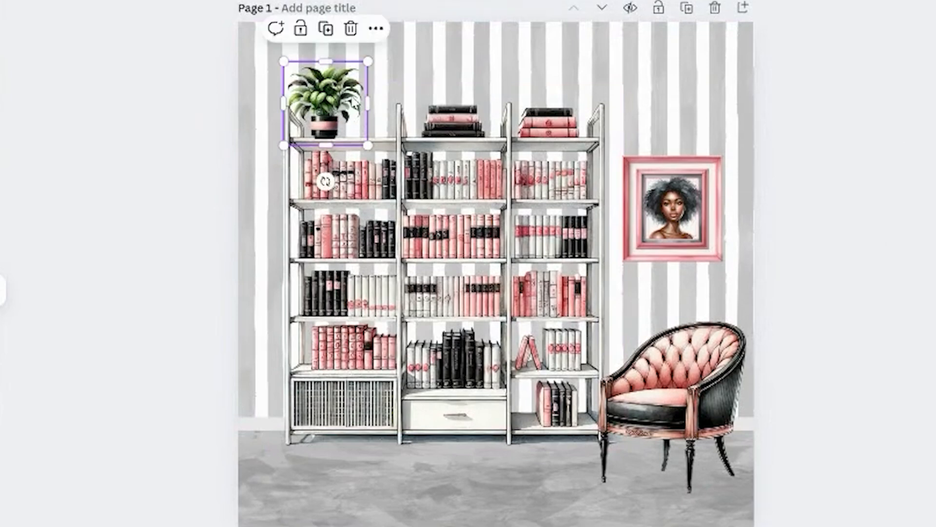
{"action": "left_click", "coordinate": [333, 43]}
{"action": "left_click_drag", "start_coordinate": [334, 95], "coordinate": [374, 96]}
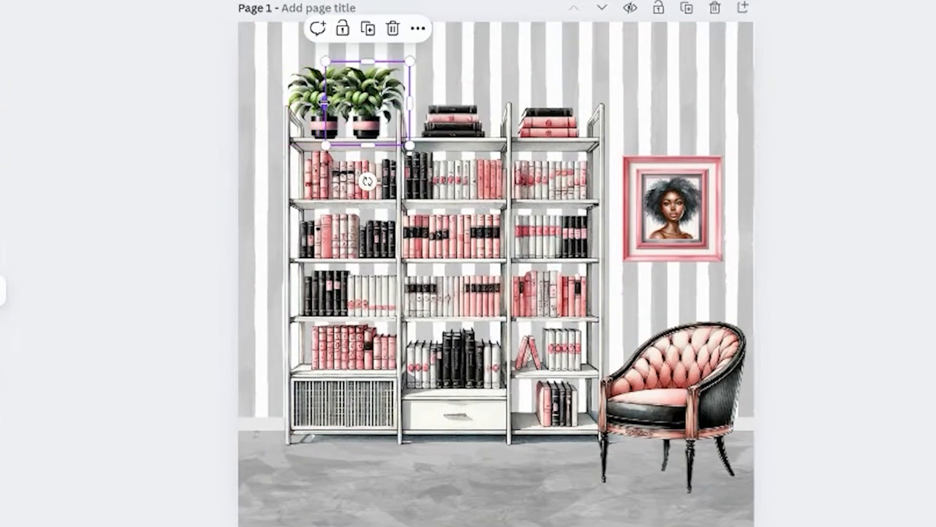
{"action": "left_click", "coordinate": [320, 109]}
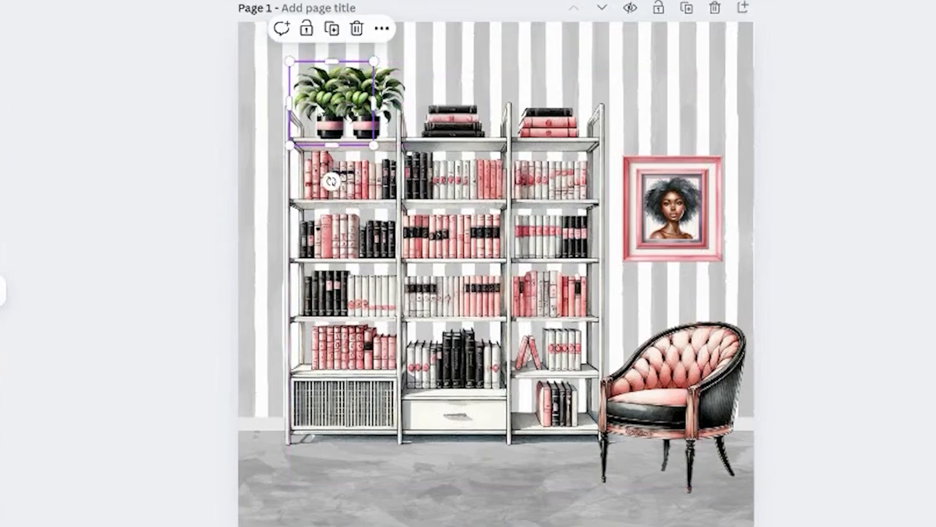
Group the two potted plants together with the bookshelf
{"action": "left_click", "coordinate": [891, 167]}
{"action": "left_click", "coordinate": [318, 108]}
{"action": "left_click", "coordinate": [360, 123], "text": "shift"}
{"action": "left_click", "coordinate": [431, 177], "text": "shift"}
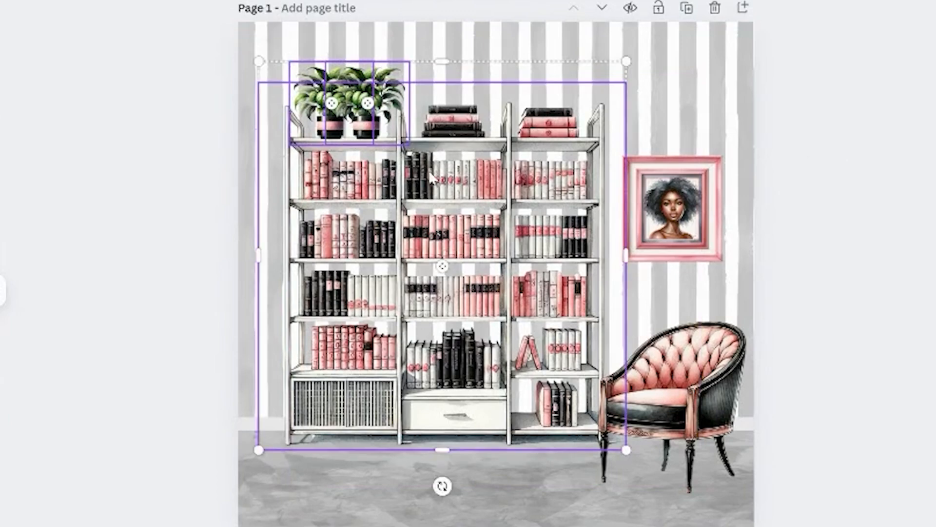
{"action": "left_click", "coordinate": [403, 33]}
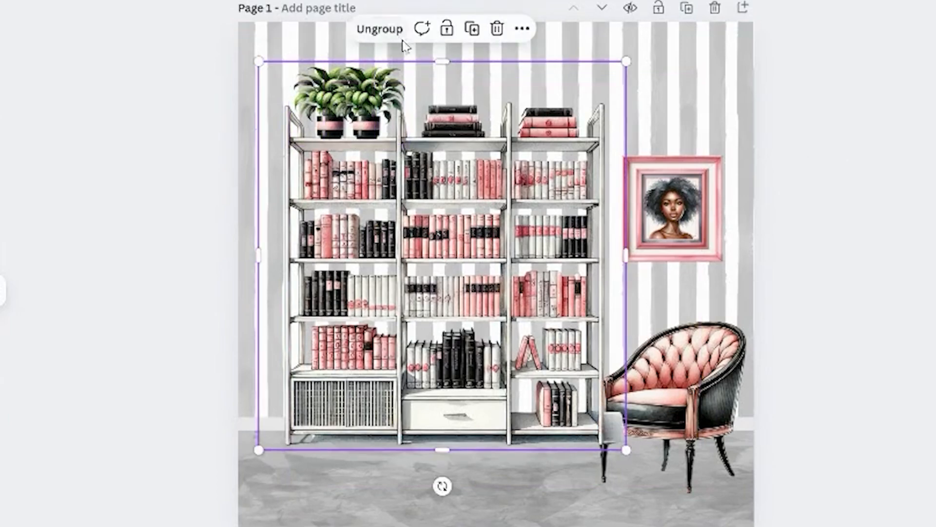
{"action": "left_click", "coordinate": [931, 265]}
{"action": "left_click_drag", "start_coordinate": [449, 342], "coordinate": [447, 349]}
{"action": "left_click_drag", "start_coordinate": [554, 321], "coordinate": [554, 321]}
{"action": "left_click", "coordinate": [893, 345]}
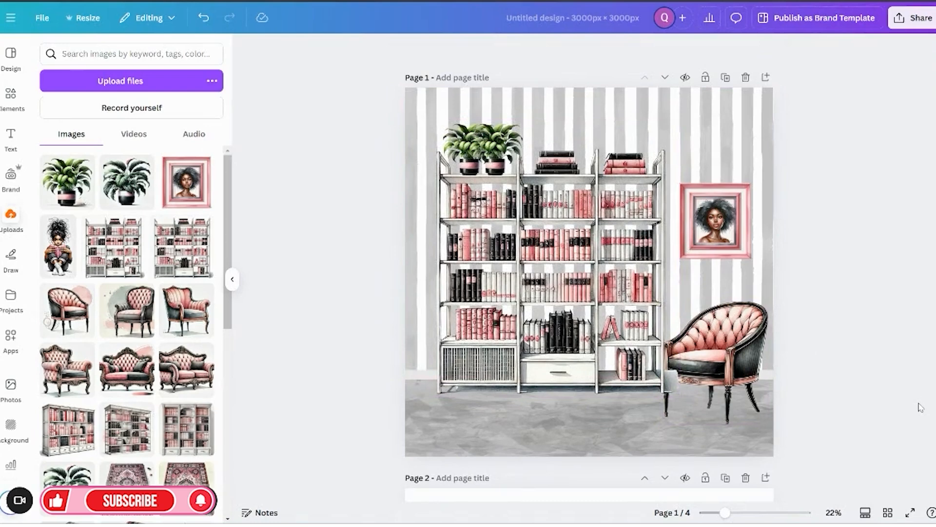
Send the bookshelf group one layer backward behind the armchair, and reposition the armchair close to the shelf's edge
{"action": "left_click_drag", "start_coordinate": [727, 347], "coordinate": [729, 357]}
{"action": "left_click", "coordinate": [647, 335]}
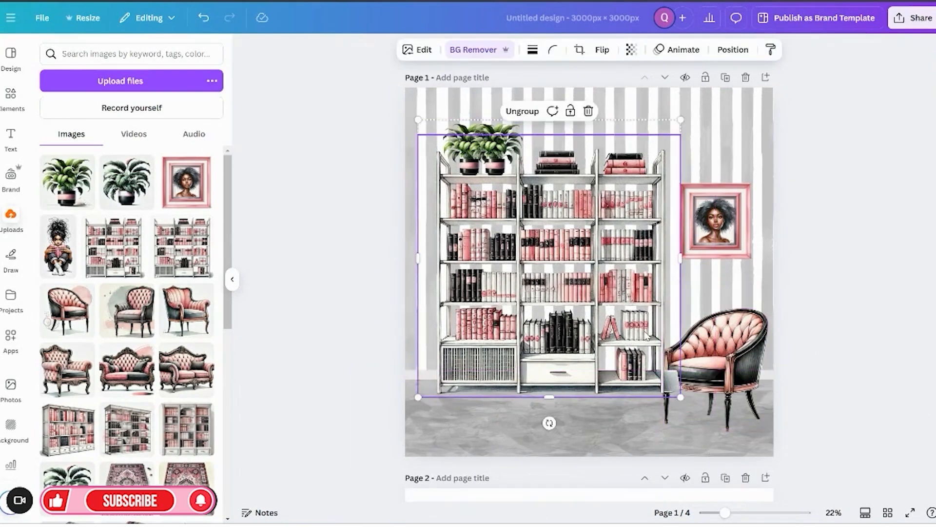
{"action": "left_click", "coordinate": [729, 51]}
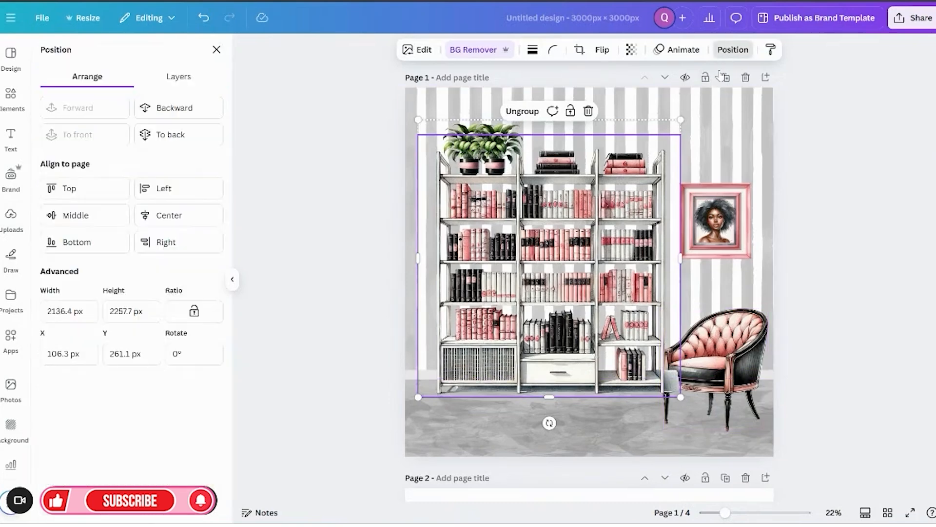
{"action": "left_click", "coordinate": [180, 111]}
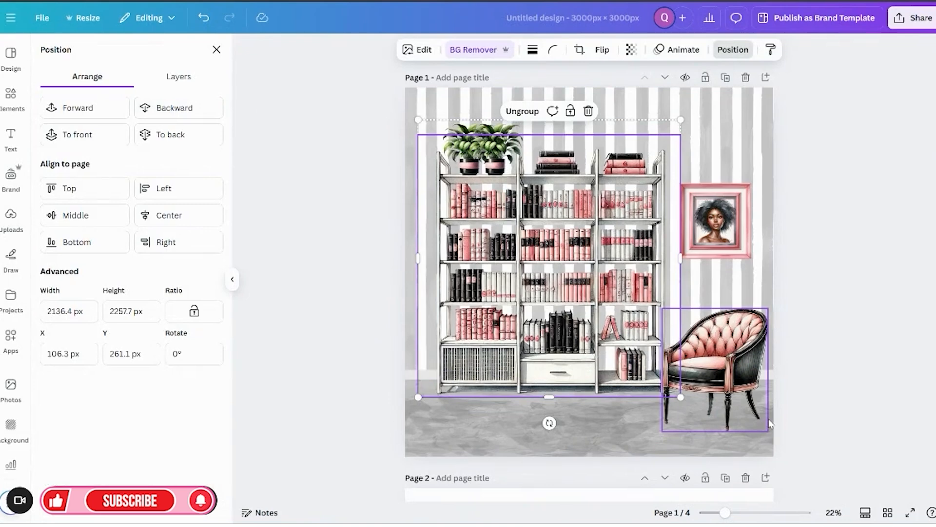
{"action": "left_click", "coordinate": [850, 376]}
{"action": "left_click_drag", "start_coordinate": [689, 372], "coordinate": [695, 377]}
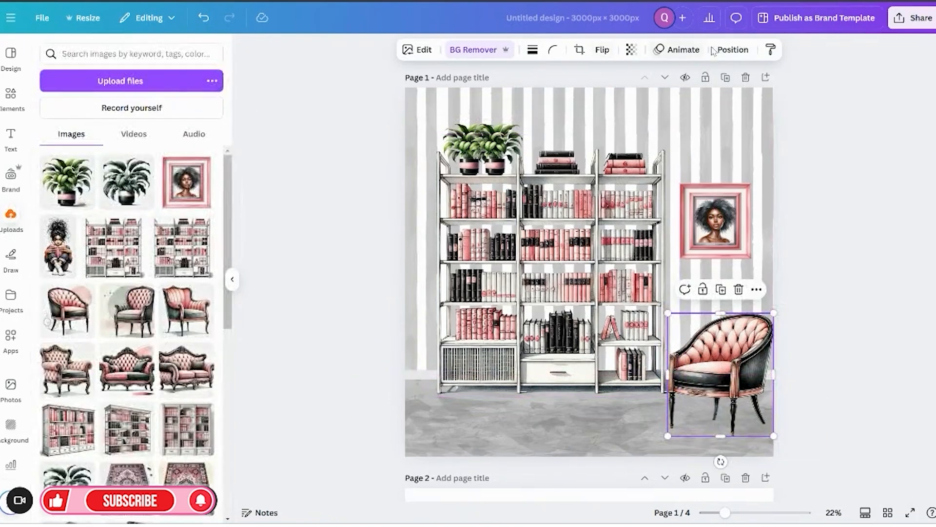
{"action": "left_click", "coordinate": [731, 50]}
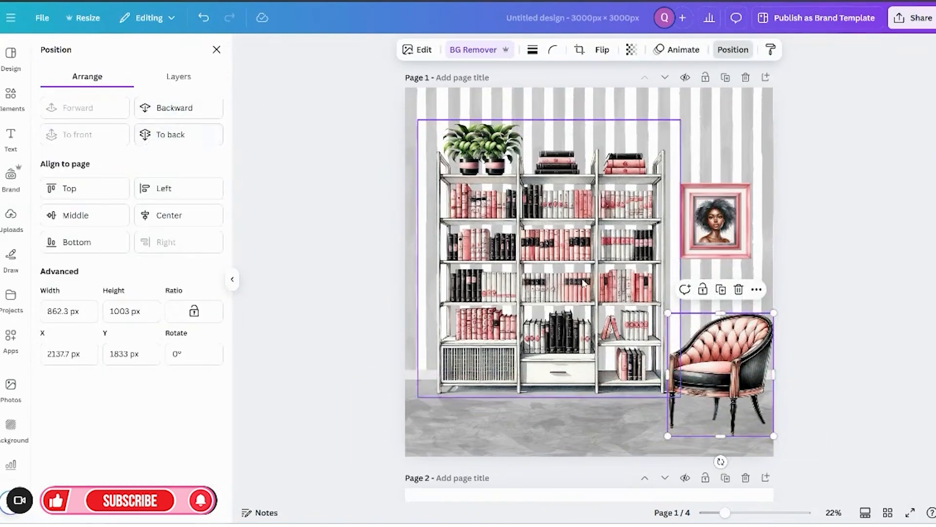
{"action": "left_click_drag", "start_coordinate": [743, 366], "coordinate": [734, 355]}
Insert the uploaded reading girl with her background removed, and shrink her onto the floor in front of the bookshelf's middle
{"action": "left_click", "coordinate": [11, 217]}
{"action": "left_click", "coordinate": [67, 254]}
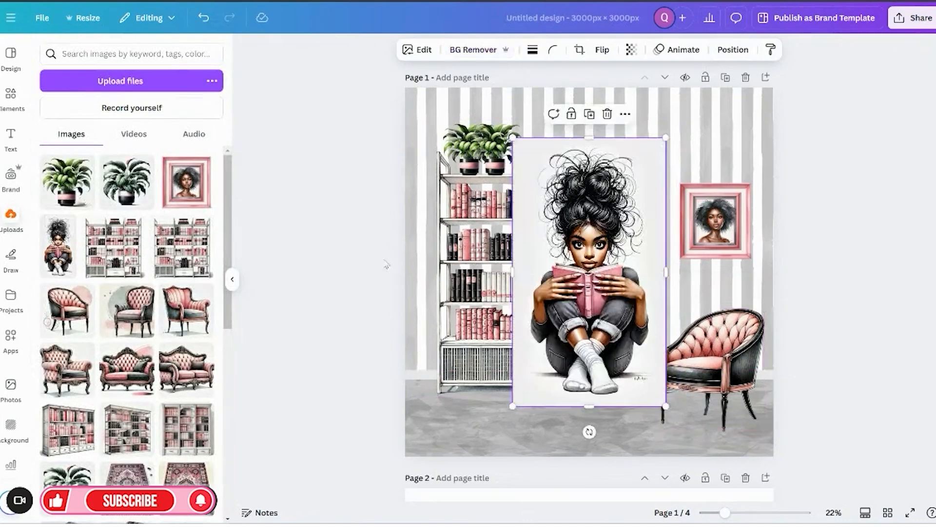
{"action": "left_click", "coordinate": [485, 51]}
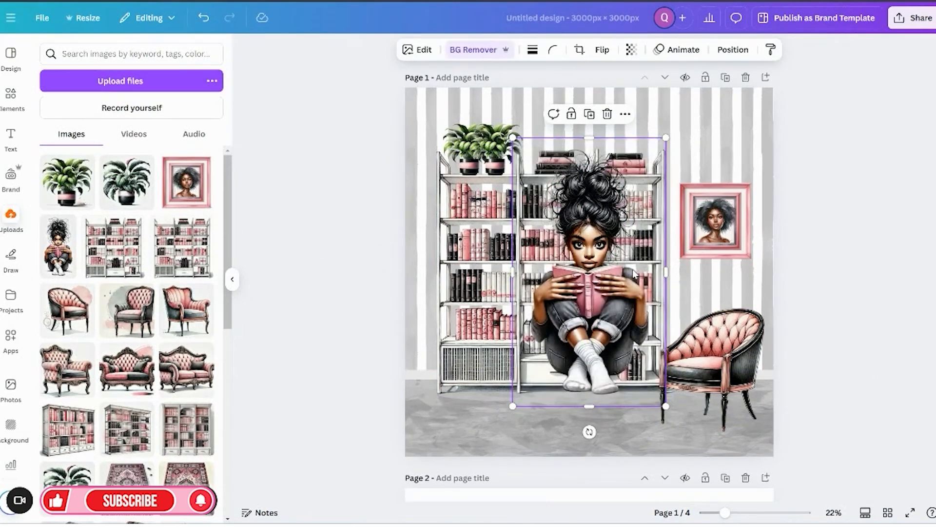
{"action": "left_click_drag", "start_coordinate": [631, 277], "coordinate": [600, 336]}
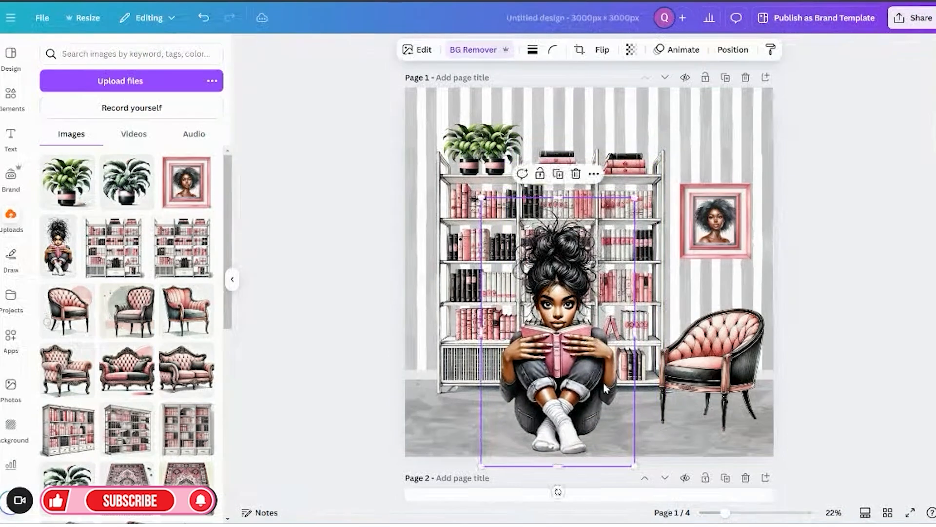
{"action": "left_click_drag", "start_coordinate": [634, 466], "coordinate": [592, 392]}
{"action": "left_click_drag", "start_coordinate": [542, 345], "coordinate": [559, 406]}
{"action": "left_click_drag", "start_coordinate": [608, 453], "coordinate": [600, 440]}
{"action": "left_click_drag", "start_coordinate": [572, 399], "coordinate": [578, 412]}
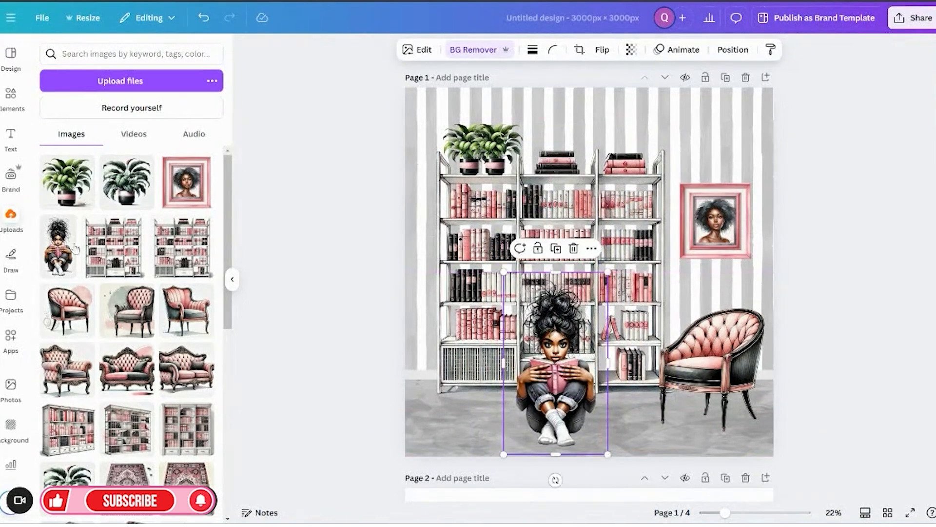
Search the graphics elements for "rug" and insert the round off-white rug over the floor
{"action": "left_click", "coordinate": [6, 109]}
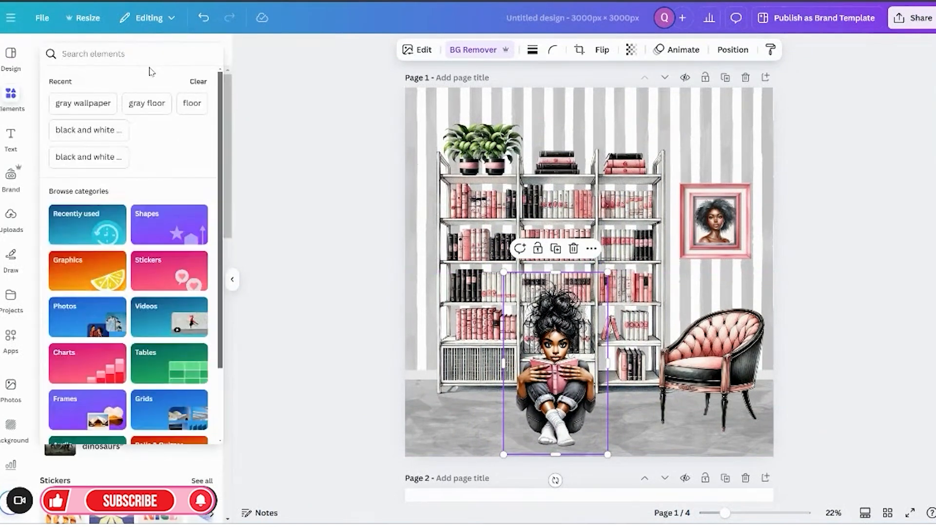
{"action": "type", "text": "rug"}
{"action": "key", "text": "Return"}
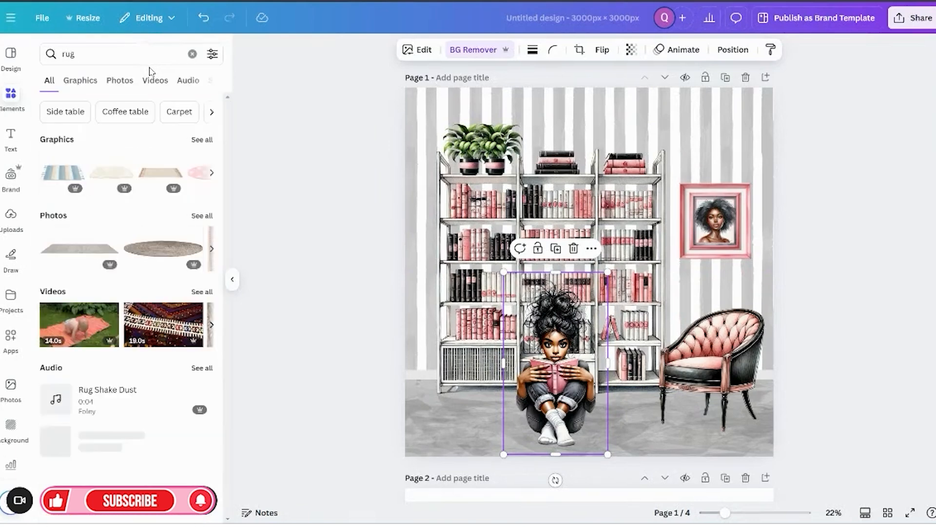
{"action": "left_click", "coordinate": [205, 139]}
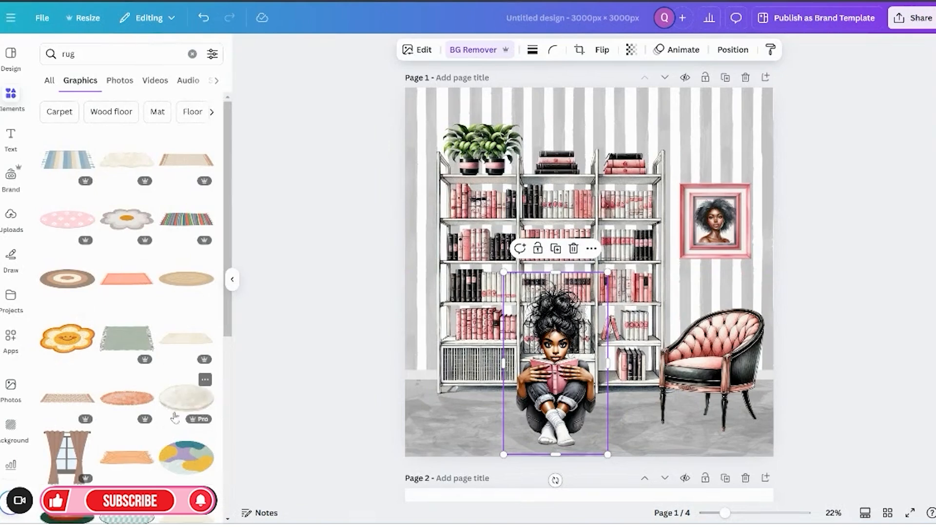
{"action": "left_click", "coordinate": [176, 407]}
{"action": "left_click_drag", "start_coordinate": [551, 319], "coordinate": [518, 440]}
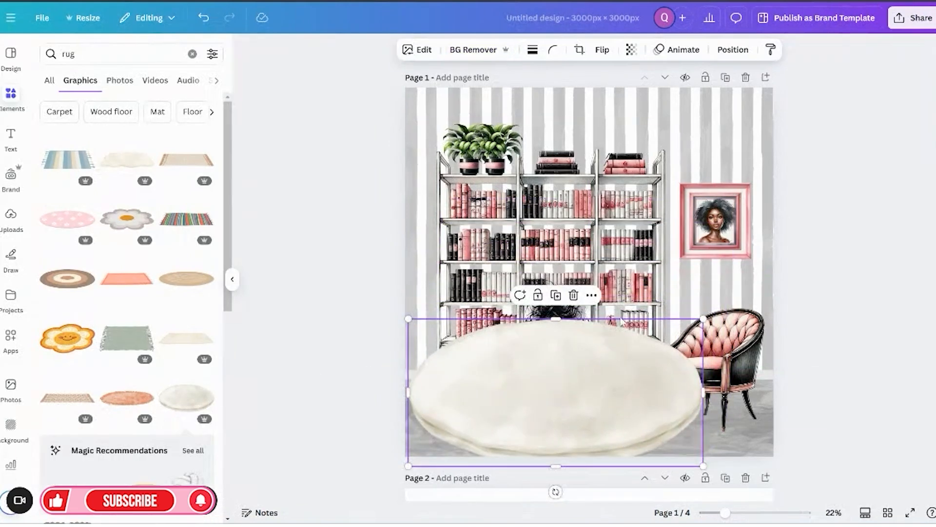
Send the round rug one layer behind the girl, shrink it to about 1105 × 552 px, and place it beneath her
{"action": "left_click", "coordinate": [742, 49]}
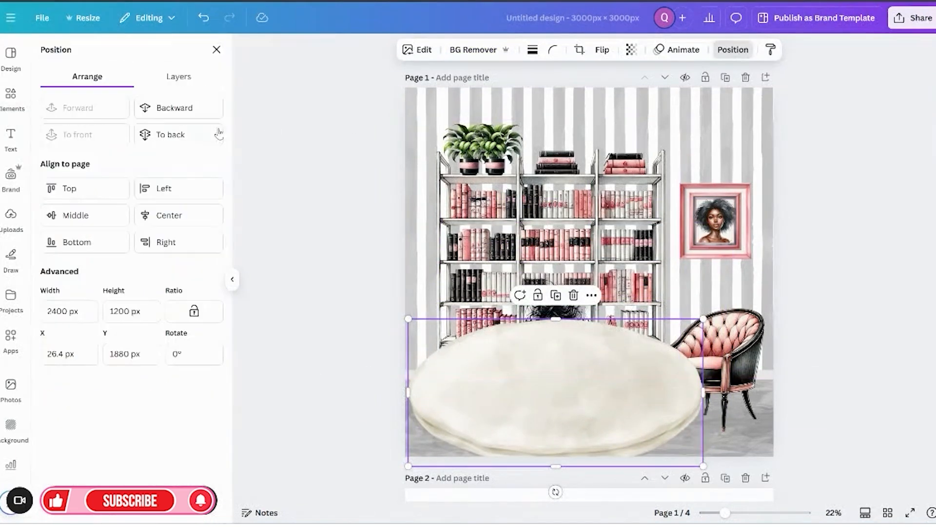
{"action": "left_click", "coordinate": [188, 115]}
{"action": "left_click_drag", "start_coordinate": [703, 467], "coordinate": [566, 397]}
{"action": "left_click_drag", "start_coordinate": [466, 356], "coordinate": [537, 416]}
{"action": "left_click_drag", "start_coordinate": [635, 460], "coordinate": [613, 448]}
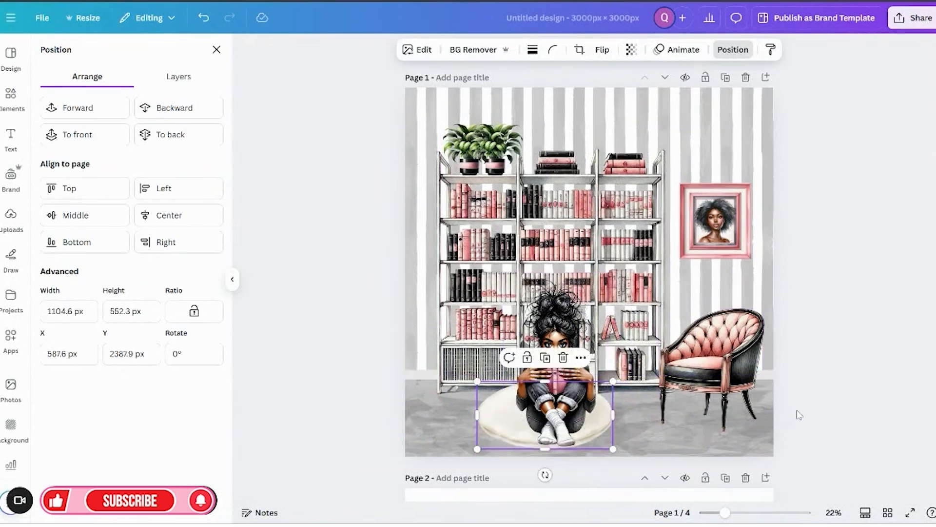
{"action": "left_click", "coordinate": [798, 414]}
{"action": "left_click_drag", "start_coordinate": [486, 424], "coordinate": [497, 429]}
{"action": "left_click", "coordinate": [861, 418]}
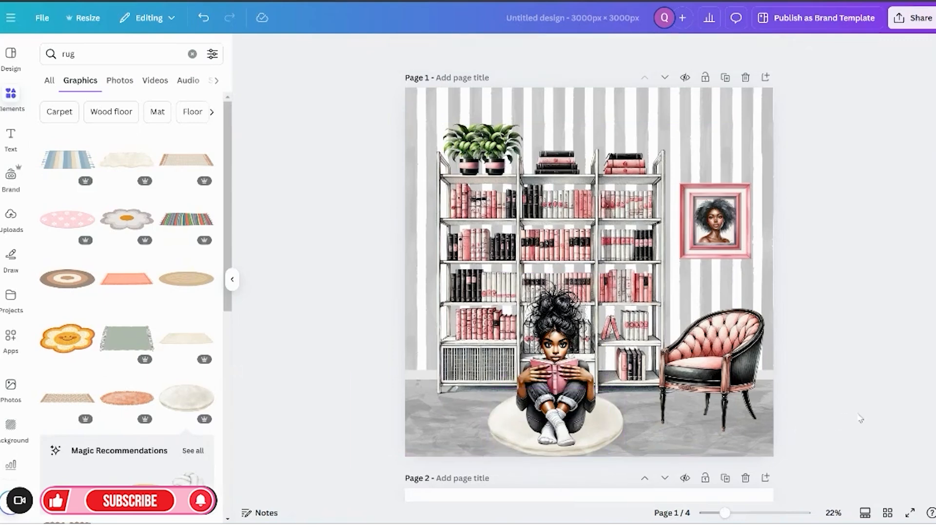
Duplicate page 1 and delete the round rug from the copy
{"action": "left_click", "coordinate": [726, 78]}
{"action": "left_click", "coordinate": [612, 418]}
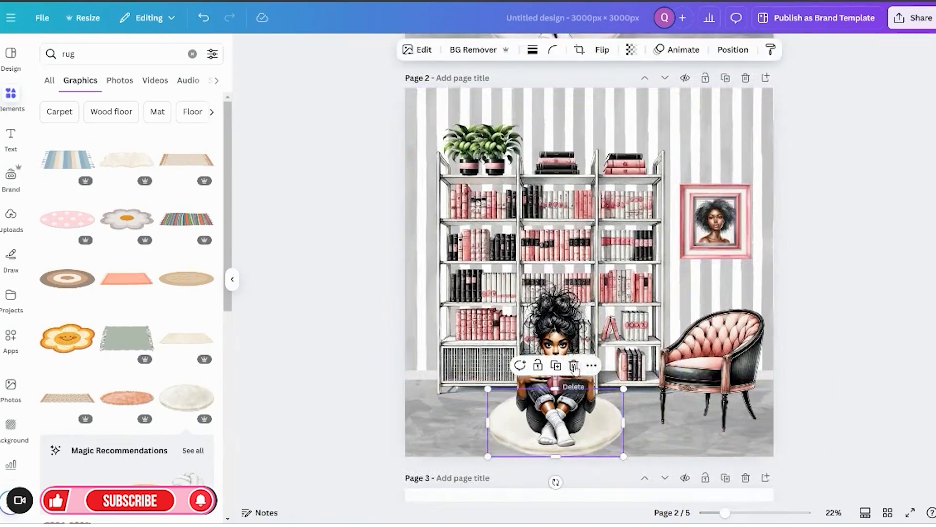
{"action": "left_click", "coordinate": [574, 366]}
Browse the rug graphics and insert the cream sheepskin-shaped rug over the floor of page 2
{"action": "scroll", "coordinate": [102, 366], "scroll_direction": "down", "scroll_amount": 7}
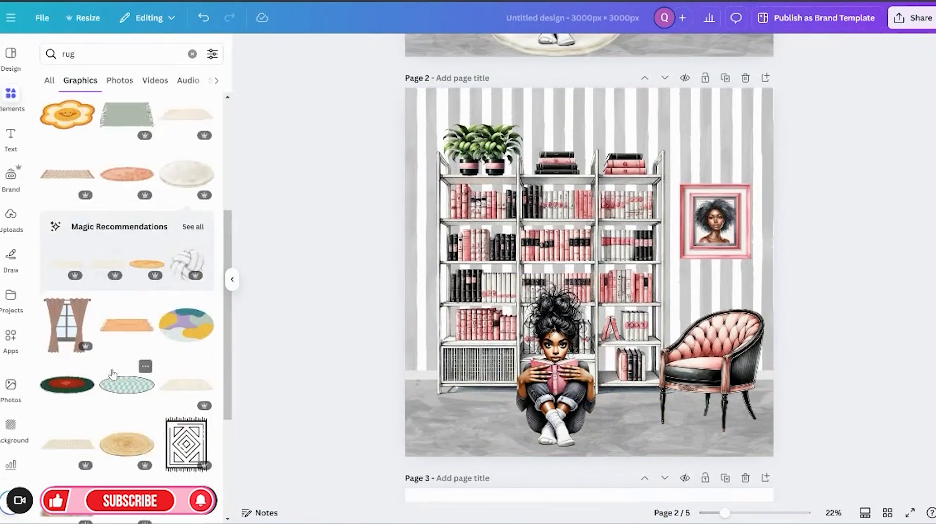
{"action": "scroll", "coordinate": [82, 352], "scroll_direction": "down", "scroll_amount": 10}
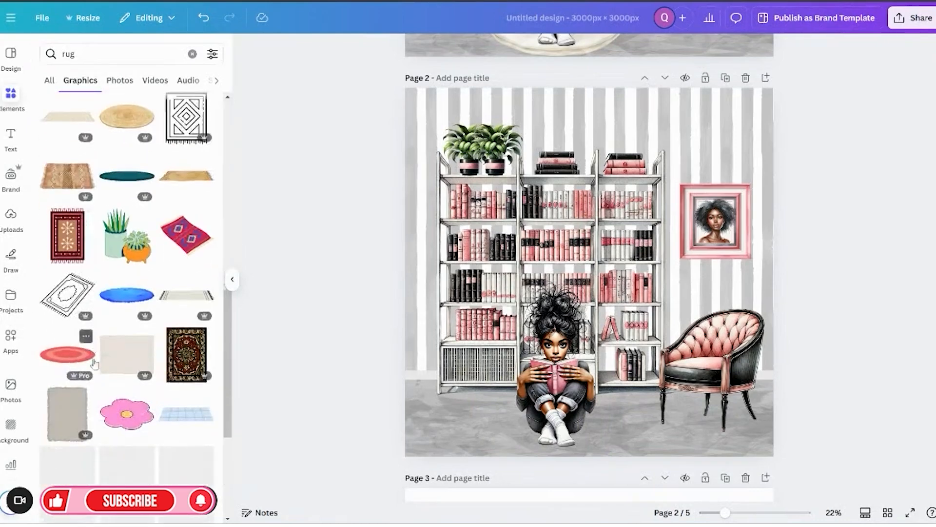
{"action": "scroll", "coordinate": [99, 363], "scroll_direction": "down", "scroll_amount": 7}
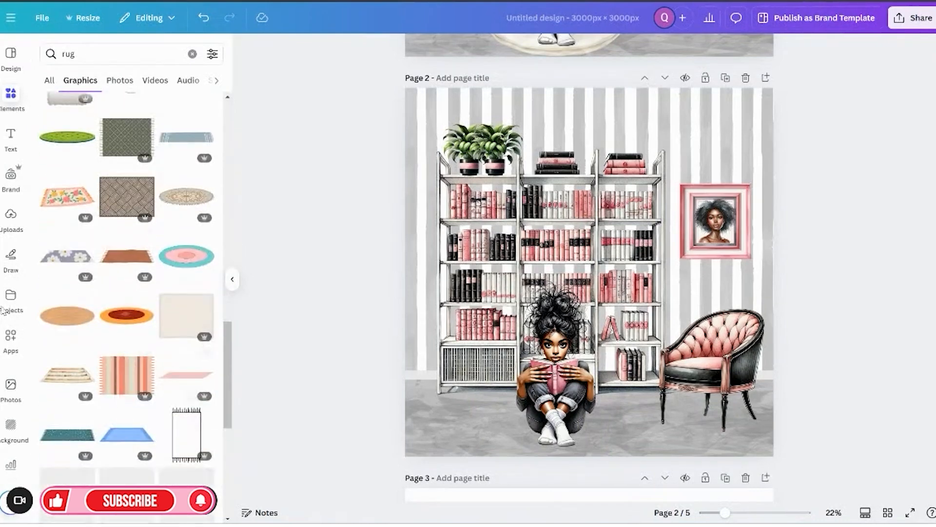
{"action": "scroll", "coordinate": [168, 370], "scroll_direction": "up", "scroll_amount": 20}
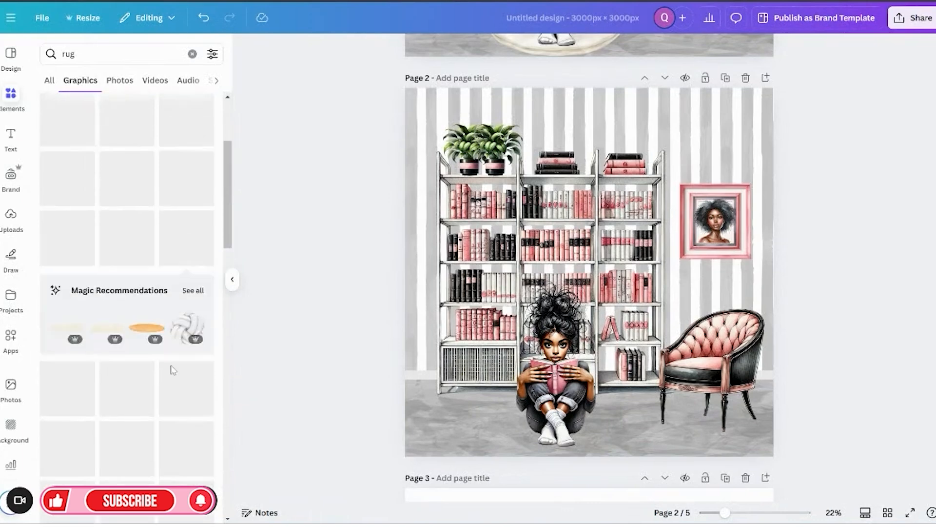
{"action": "left_click", "coordinate": [125, 158]}
{"action": "left_click_drag", "start_coordinate": [627, 288], "coordinate": [610, 409]}
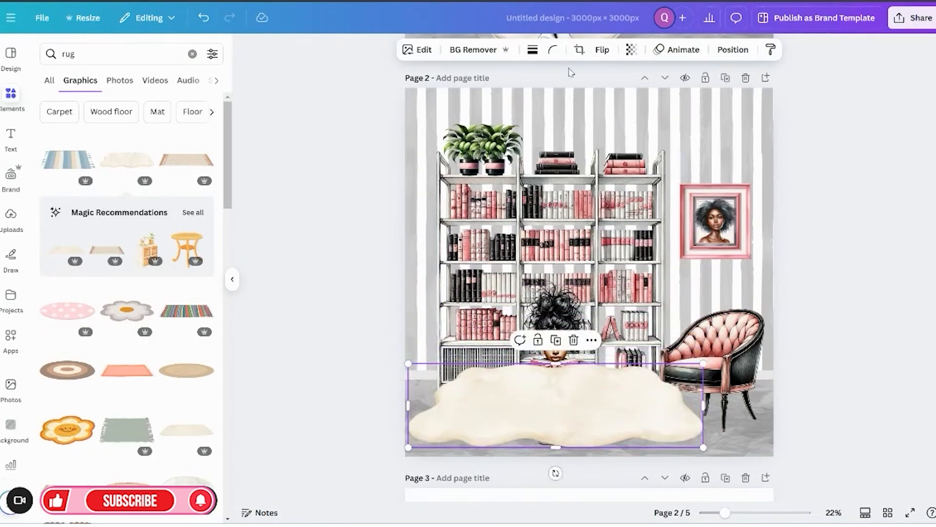
Send the cream rug one layer behind the girl and shrink it to about 1704 × 486 px beneath her
{"action": "left_click", "coordinate": [727, 49]}
{"action": "left_click", "coordinate": [174, 107]}
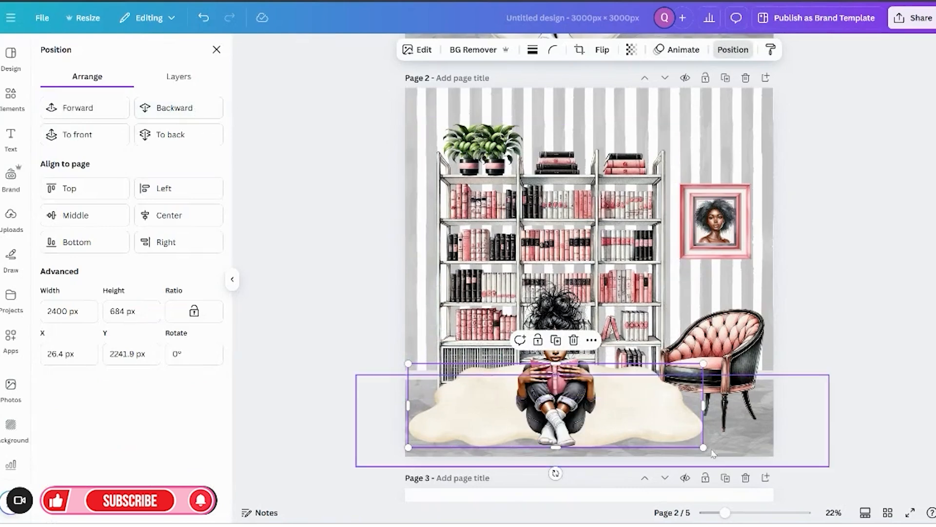
{"action": "left_click_drag", "start_coordinate": [702, 447], "coordinate": [644, 429]}
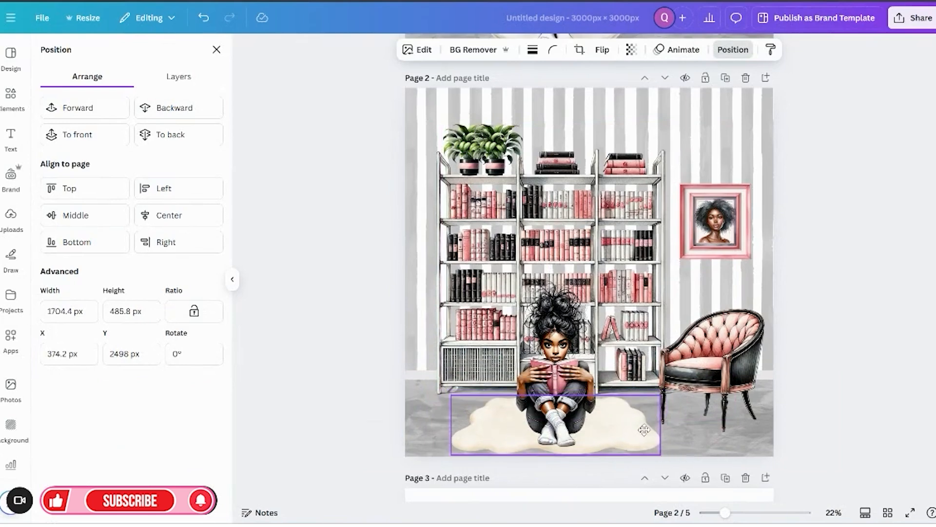
{"action": "left_click", "coordinate": [860, 412]}
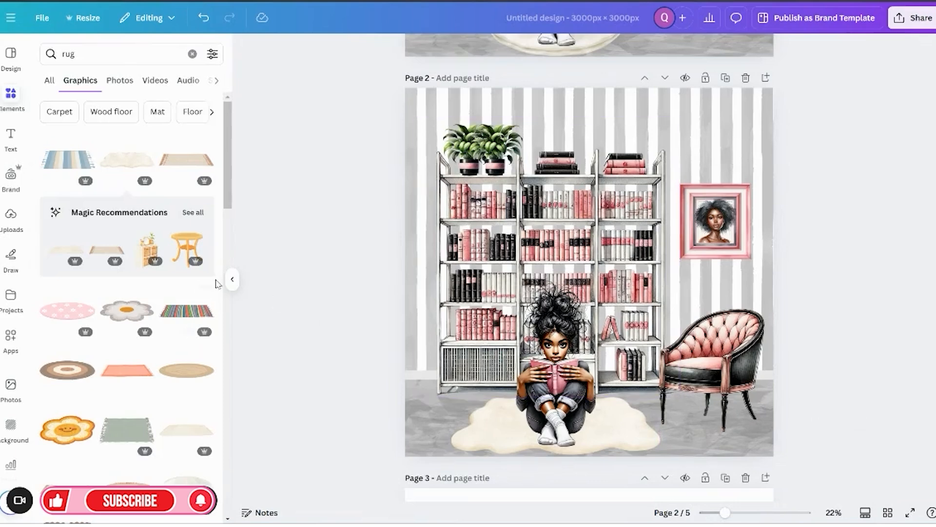
Collapse the side panel and nudge page 2's armchair slightly away from the bookshelf
{"action": "left_click", "coordinate": [233, 280]}
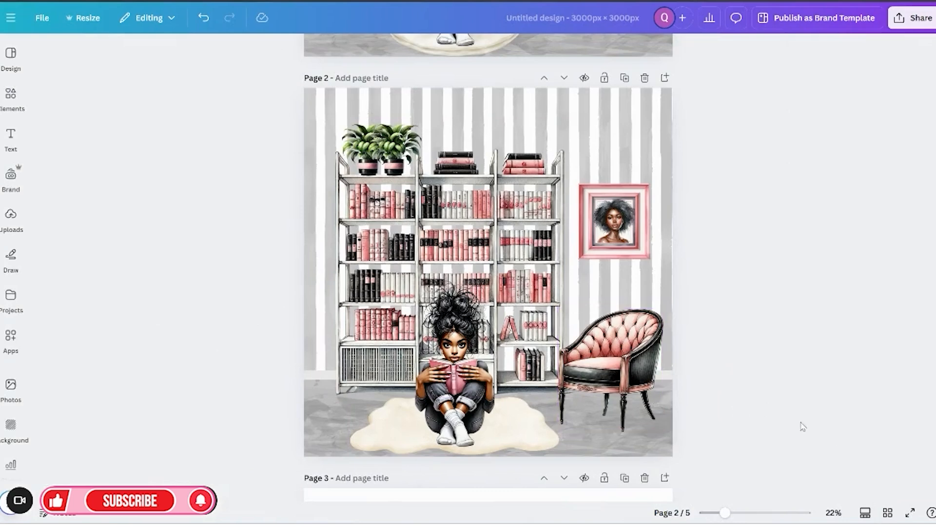
{"action": "left_click", "coordinate": [620, 367]}
{"action": "left_click_drag", "start_coordinate": [620, 367], "coordinate": [624, 369]}
{"action": "left_click", "coordinate": [756, 385]}
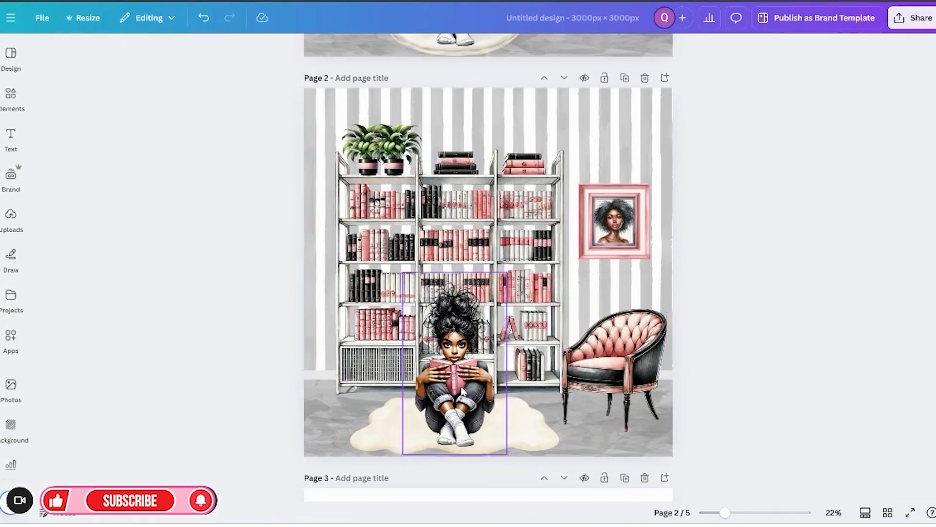
Duplicate page 2 and try seating the reading girl, slightly reduced in size, on the copy's armchair
{"action": "left_click", "coordinate": [625, 78]}
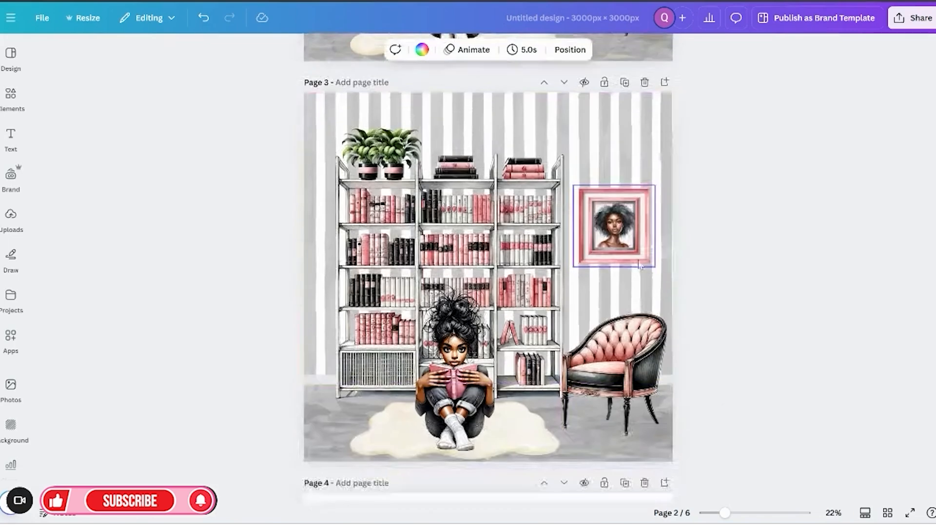
{"action": "left_click", "coordinate": [486, 379]}
{"action": "left_click_drag", "start_coordinate": [474, 373], "coordinate": [604, 324]}
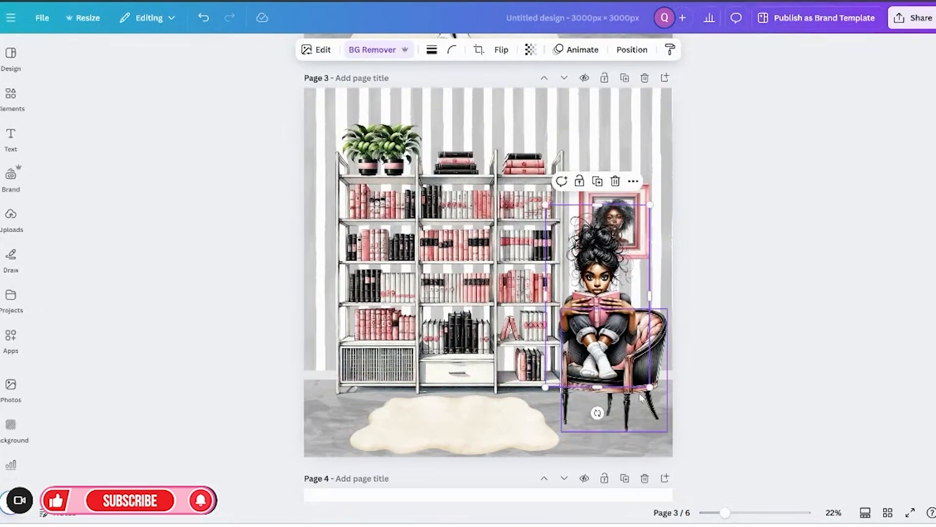
{"action": "left_click_drag", "start_coordinate": [649, 387], "coordinate": [636, 364]}
{"action": "left_click_drag", "start_coordinate": [612, 327], "coordinate": [623, 352]}
{"action": "left_click", "coordinate": [828, 424]}
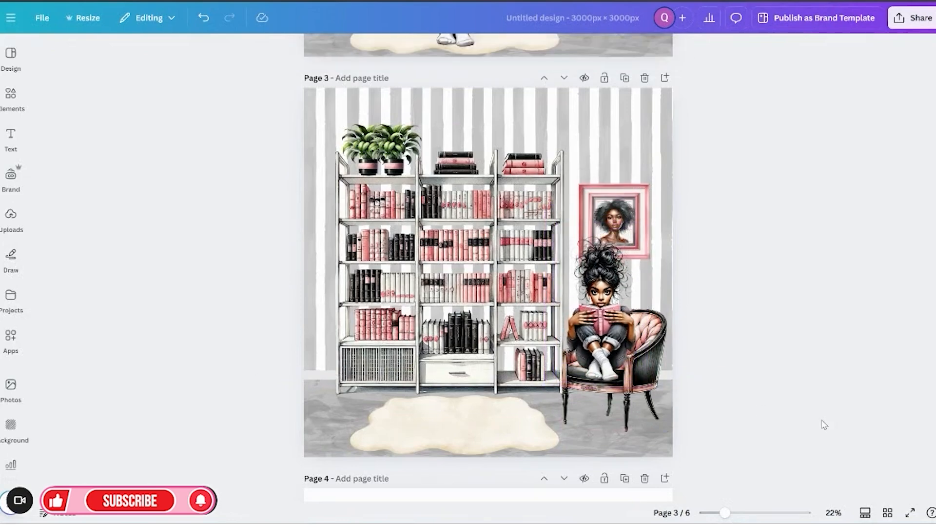
Delete the duplicated page with the girl seated on the armchair
{"action": "left_click_drag", "start_coordinate": [721, 512], "coordinate": [728, 512]}
{"action": "left_click", "coordinate": [609, 363]}
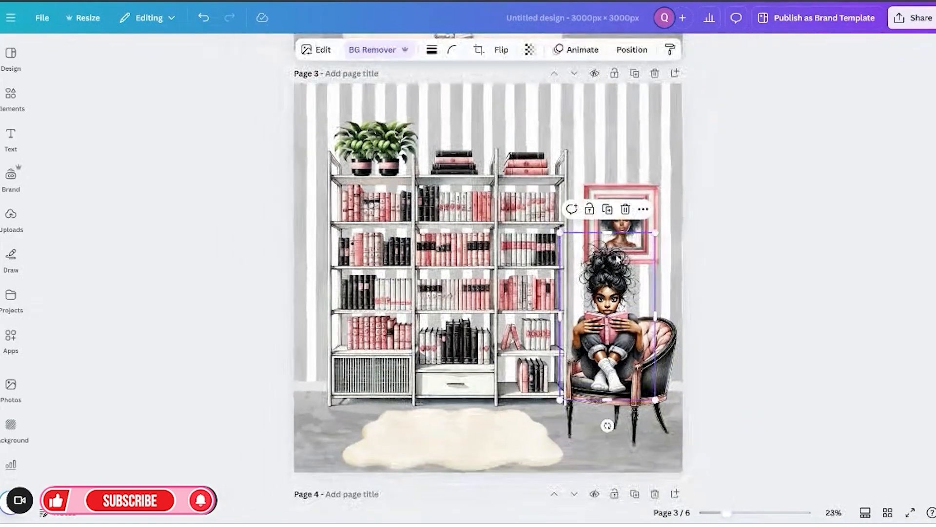
{"action": "left_click", "coordinate": [654, 75]}
Nudge the framed portrait on page 2 slightly up and toward the bookshelf
{"action": "scroll", "coordinate": [757, 288], "scroll_direction": "down", "scroll_amount": 5}
{"action": "scroll", "coordinate": [758, 290], "scroll_direction": "up", "scroll_amount": 10}
{"action": "scroll", "coordinate": [757, 290], "scroll_direction": "up", "scroll_amount": 3}
{"action": "left_click", "coordinate": [615, 269]}
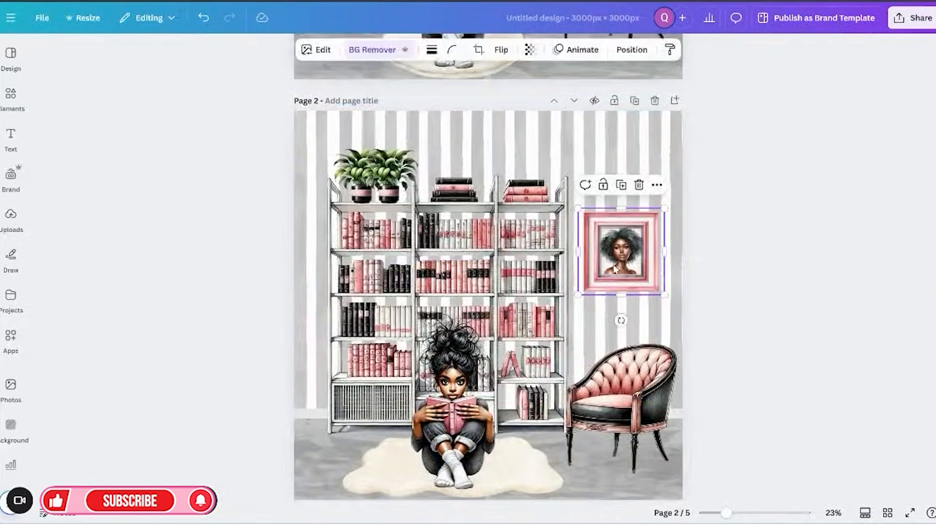
{"action": "left_click_drag", "start_coordinate": [614, 269], "coordinate": [610, 264]}
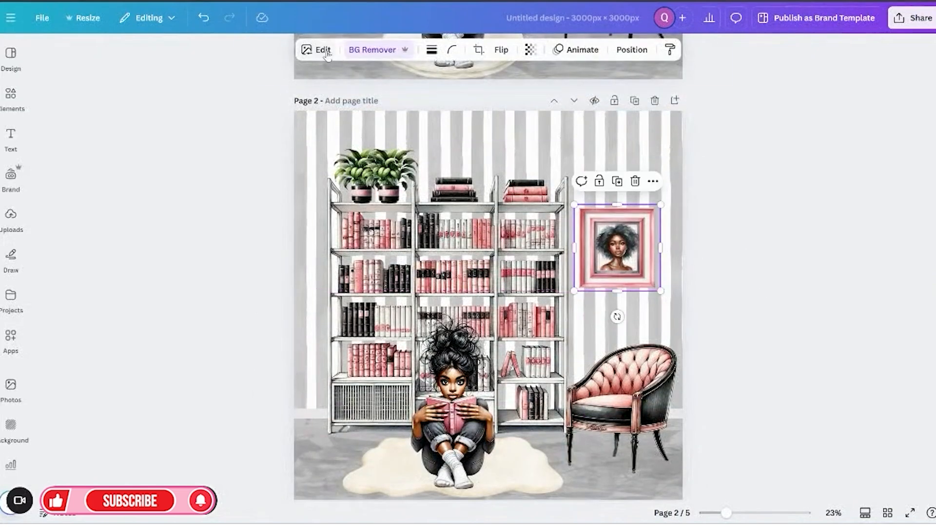
Try the Drop, Curved, Page lift and Angled shadows on the framed portrait, and settle on the Glow shadow
{"action": "left_click", "coordinate": [318, 50]}
{"action": "left_click", "coordinate": [53, 373]}
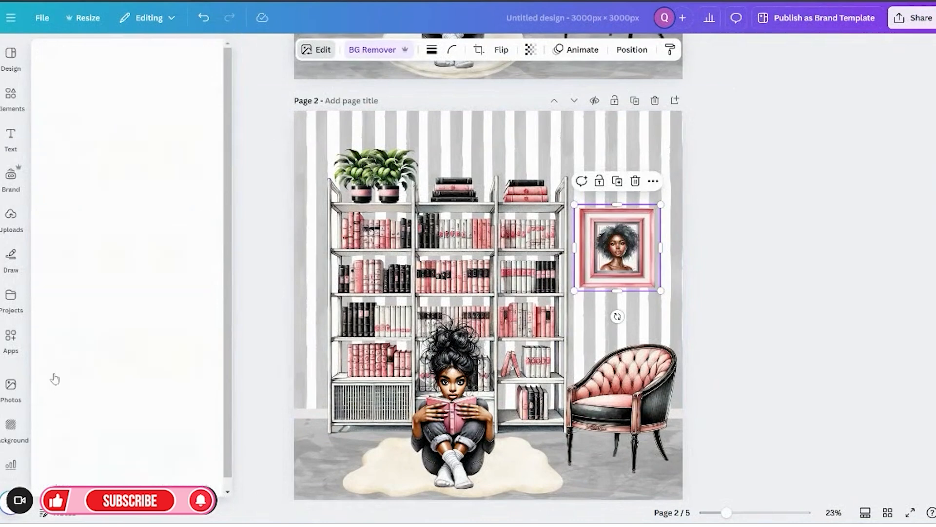
{"action": "left_click", "coordinate": [60, 183]}
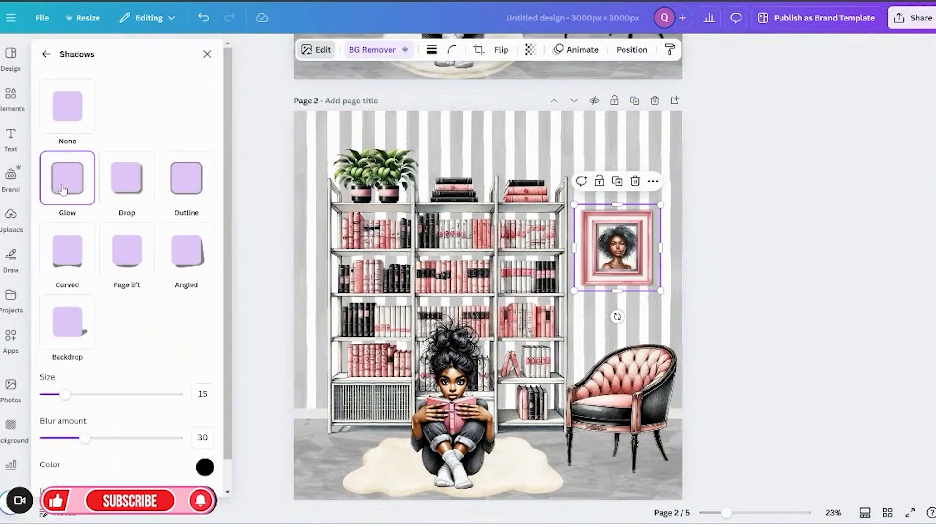
{"action": "left_click", "coordinate": [131, 193]}
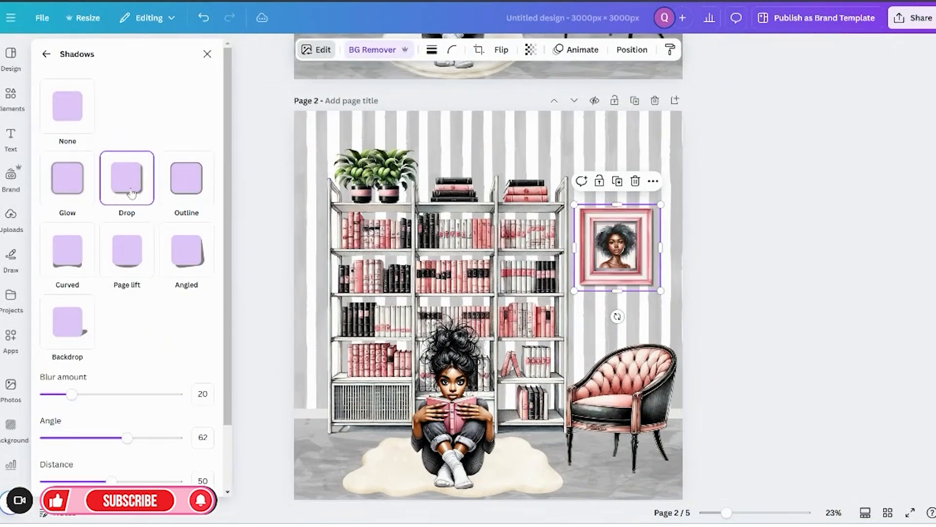
{"action": "left_click", "coordinate": [72, 276]}
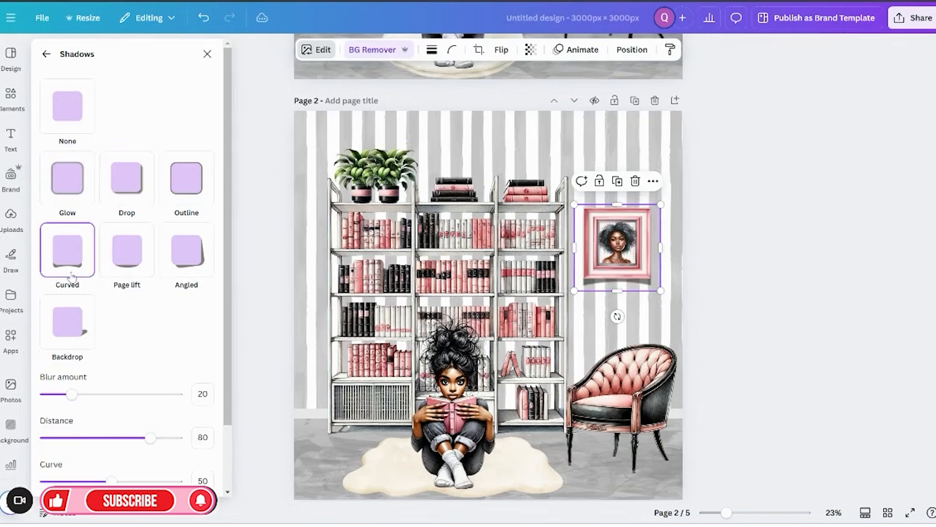
{"action": "left_click", "coordinate": [123, 277]}
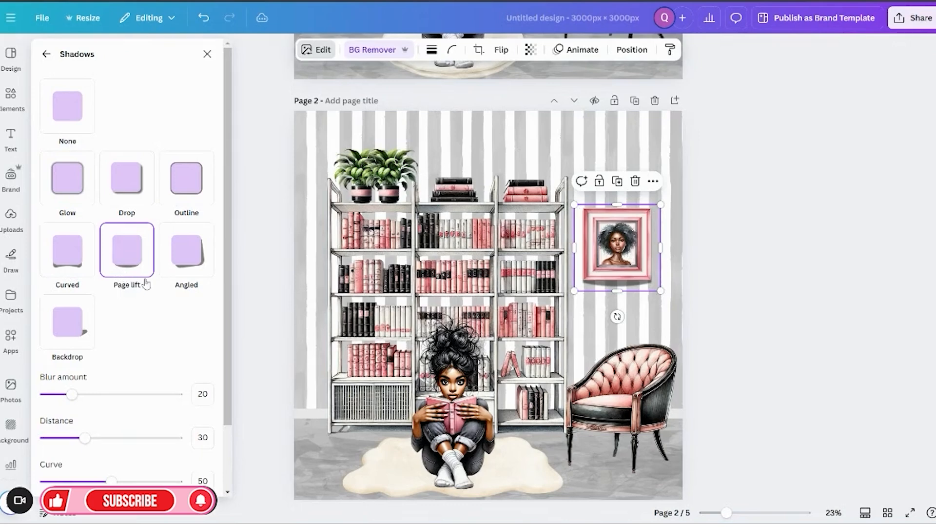
{"action": "left_click", "coordinate": [182, 266]}
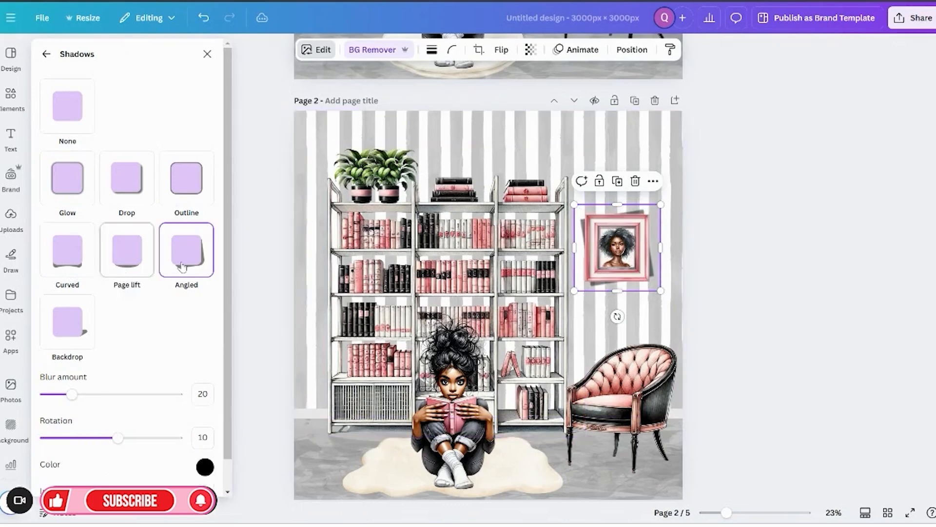
{"action": "left_click", "coordinate": [74, 198]}
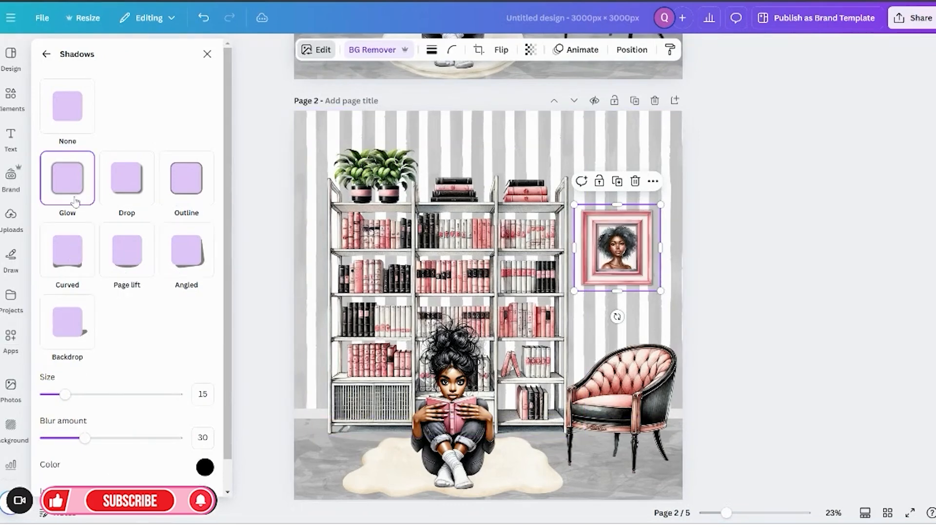
{"action": "left_click", "coordinate": [794, 248]}
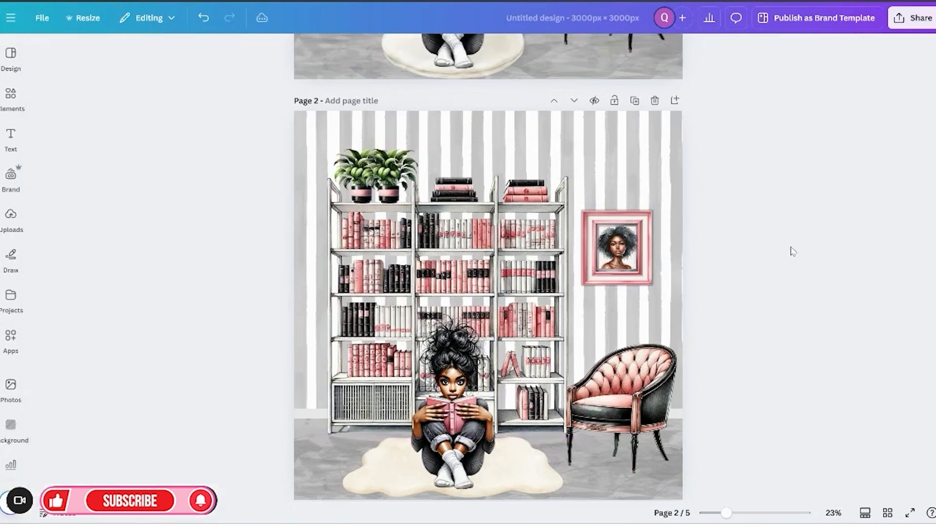
Refine the portrait's Glow shadow, keeping it black with a blur amount of 31 and an intensity of about 92
{"action": "left_click", "coordinate": [598, 227]}
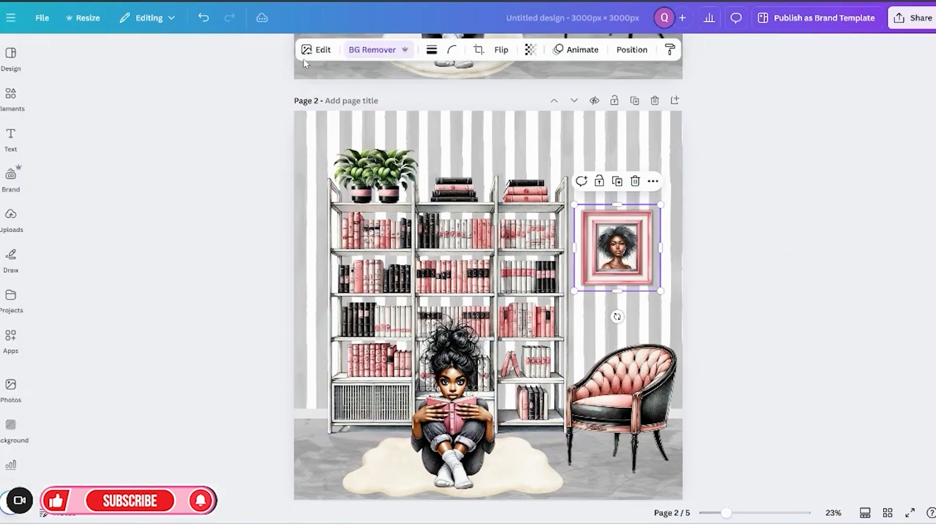
{"action": "left_click", "coordinate": [316, 49]}
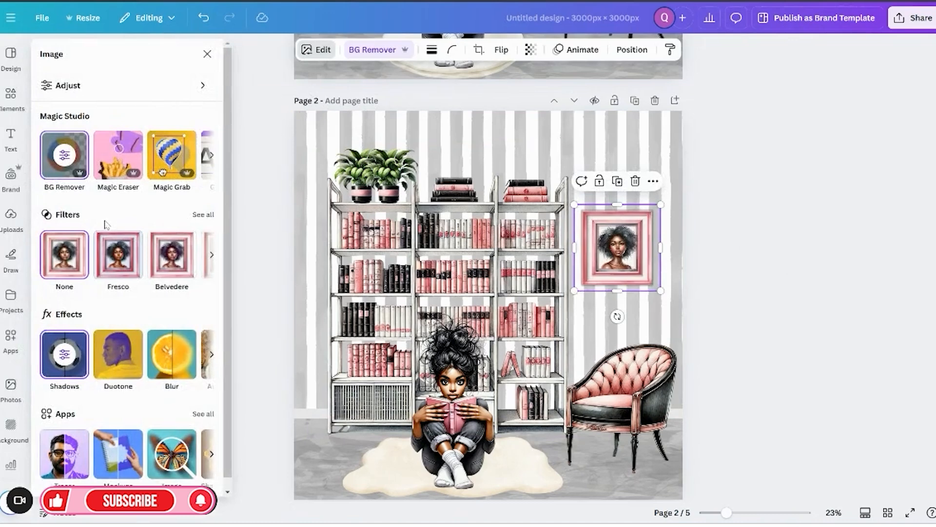
{"action": "left_click", "coordinate": [62, 371]}
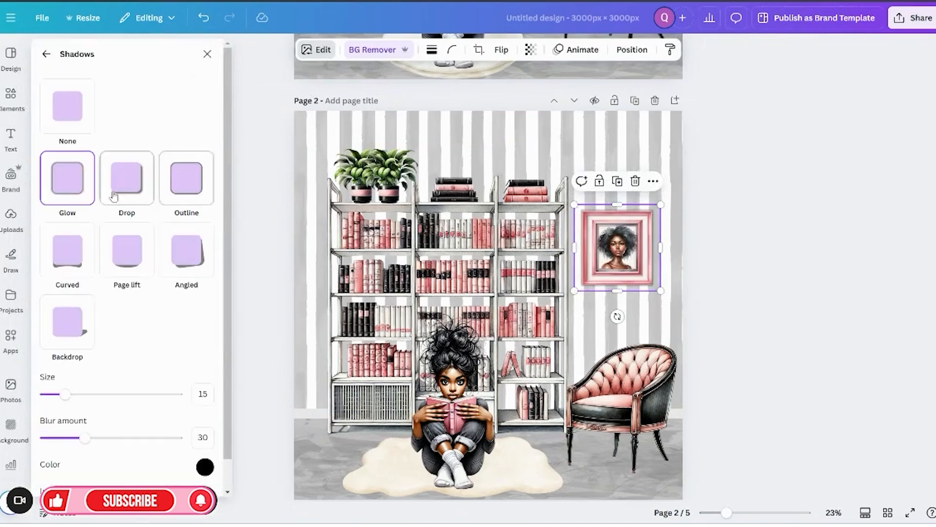
{"action": "left_click", "coordinate": [205, 468]}
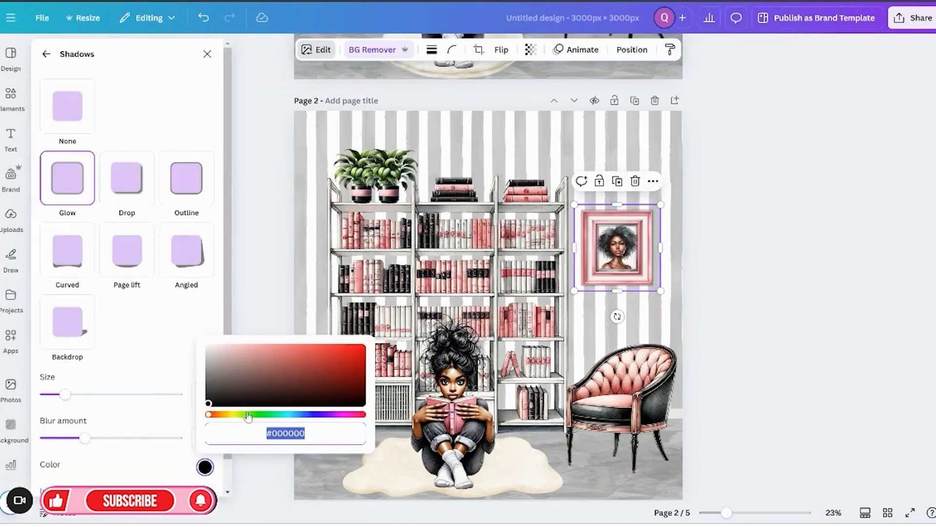
{"action": "left_click_drag", "start_coordinate": [216, 398], "coordinate": [242, 319]}
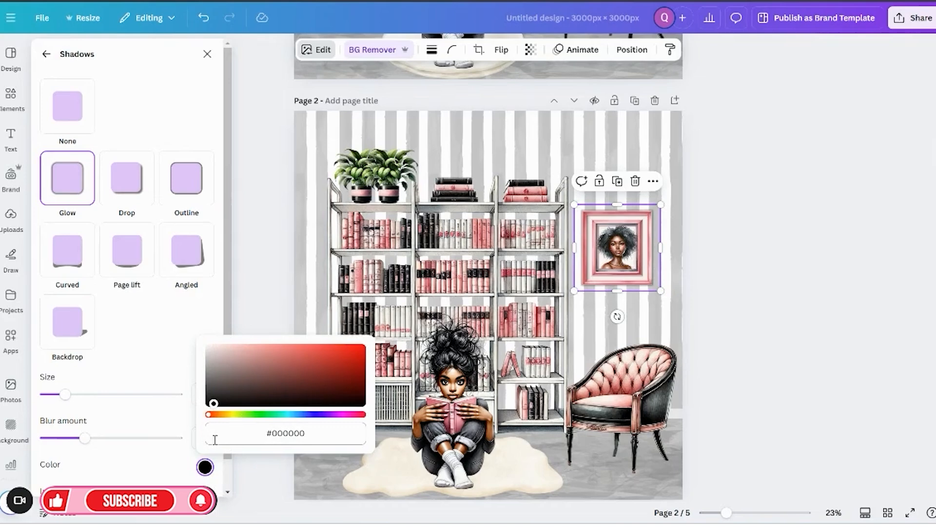
{"action": "scroll", "coordinate": [115, 447], "scroll_direction": "down", "scroll_amount": 1}
{"action": "mouse_move", "coordinate": [89, 415]}
{"action": "left_mouse_down"}
{"action": "mouse_move", "coordinate": [114, 415]}
{"action": "mouse_move", "coordinate": [84, 415]}
{"action": "left_mouse_up"}
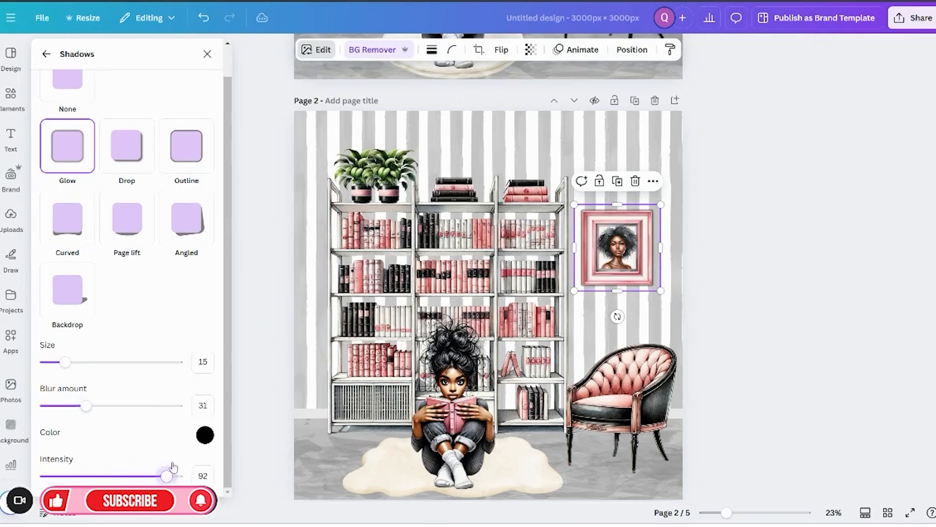
{"action": "left_click", "coordinate": [845, 371]}
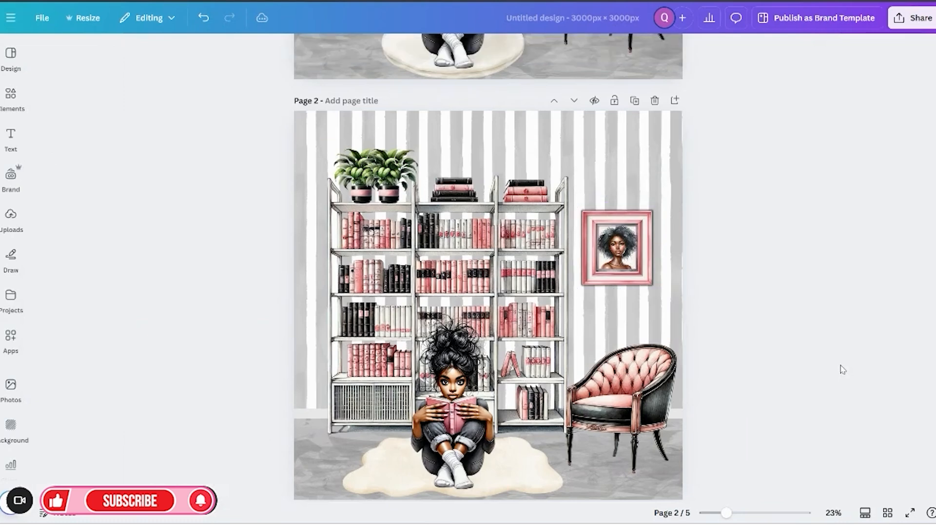
Nudge the framed portrait and the grouped bookshelf on page 2 slightly toward each other
{"action": "left_click", "coordinate": [653, 280]}
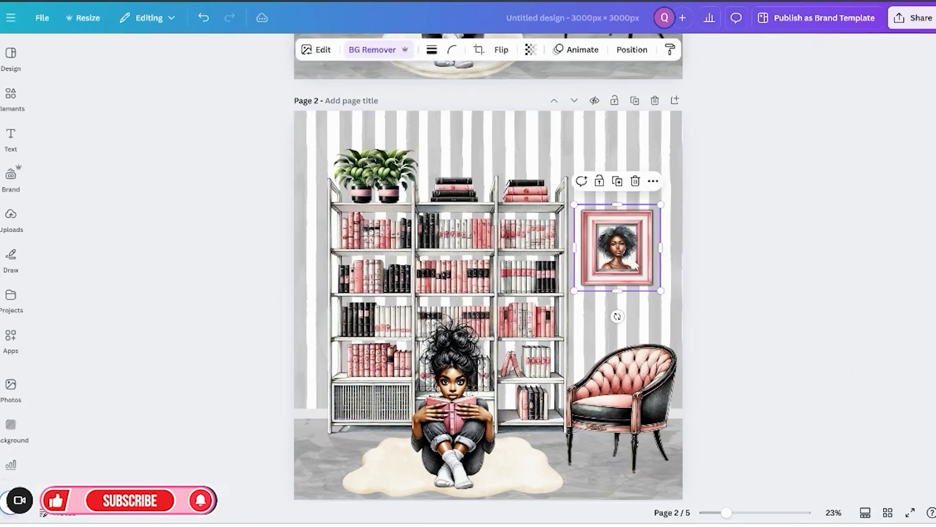
{"action": "left_click", "coordinate": [515, 293]}
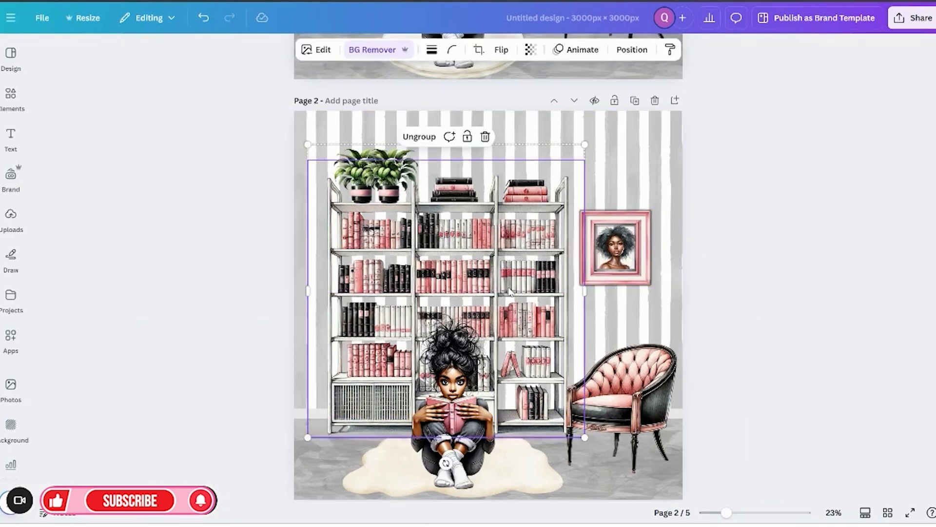
{"action": "left_click_drag", "start_coordinate": [512, 290], "coordinate": [519, 290]}
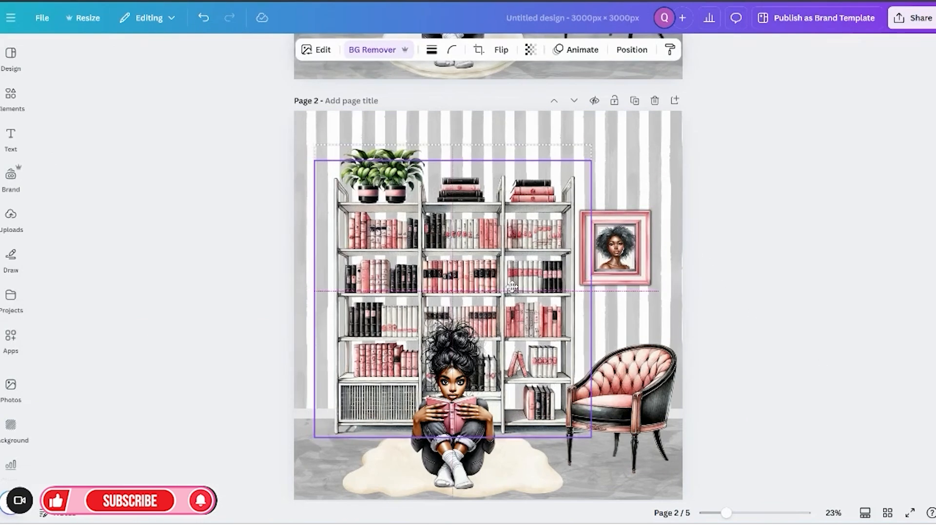
{"action": "left_click", "coordinate": [848, 378]}
Nudge page 2's armchair slightly lower on the floor
{"action": "left_click", "coordinate": [634, 404]}
{"action": "left_click_drag", "start_coordinate": [633, 404], "coordinate": [636, 409]}
{"action": "left_click", "coordinate": [784, 413]}
Review the finished page 2 scene in full-screen presentation view and return to the editor
{"action": "scroll", "coordinate": [786, 414], "scroll_direction": "down", "scroll_amount": 2}
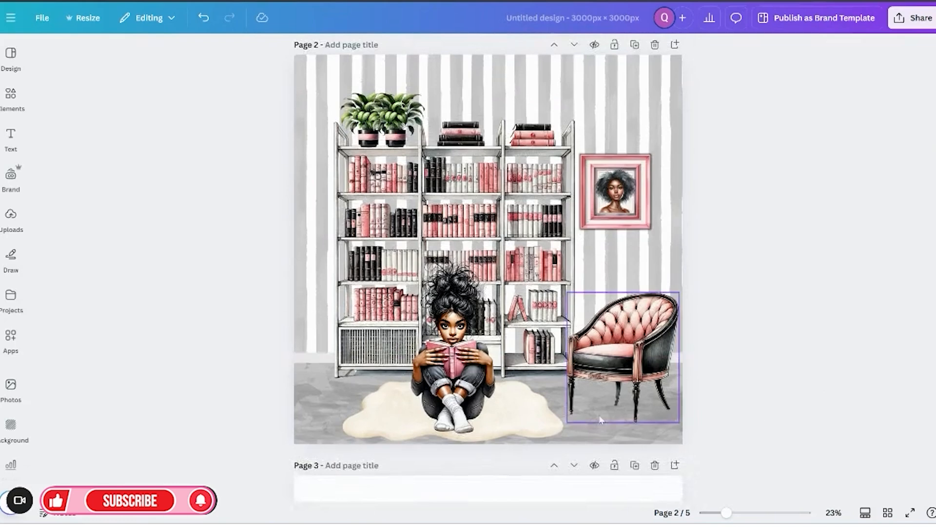
{"action": "scroll", "coordinate": [733, 305], "scroll_direction": "up", "scroll_amount": 2}
{"action": "scroll", "coordinate": [733, 308], "scroll_direction": "down", "scroll_amount": 2}
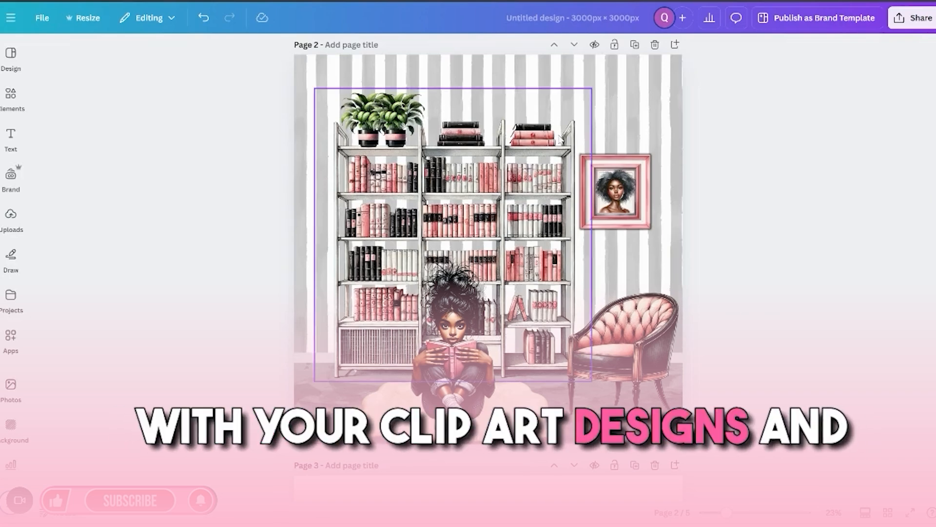
{"action": "left_click", "coordinate": [619, 84]}
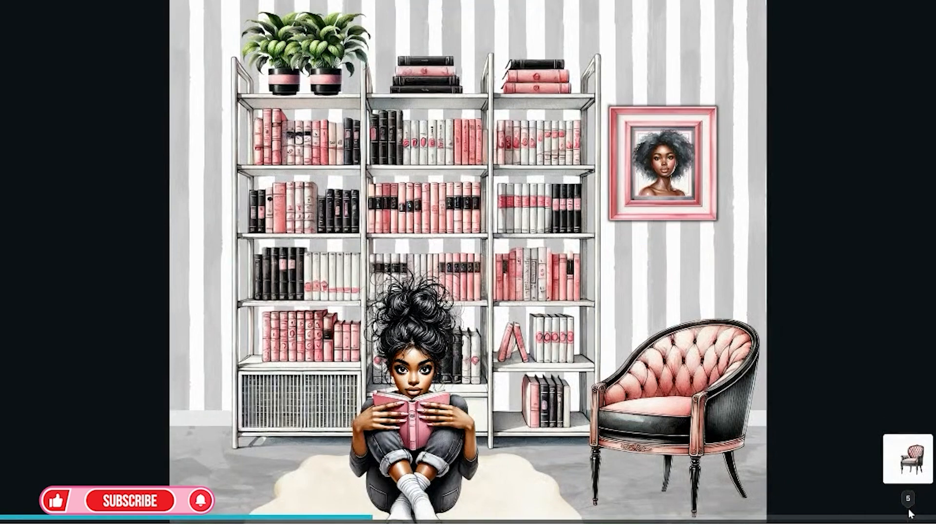
{"action": "key", "text": "Escape"}
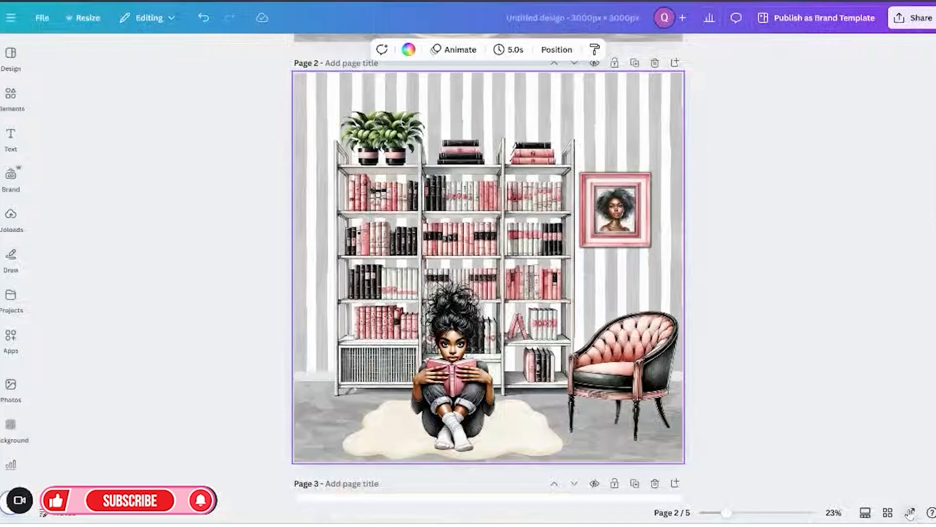